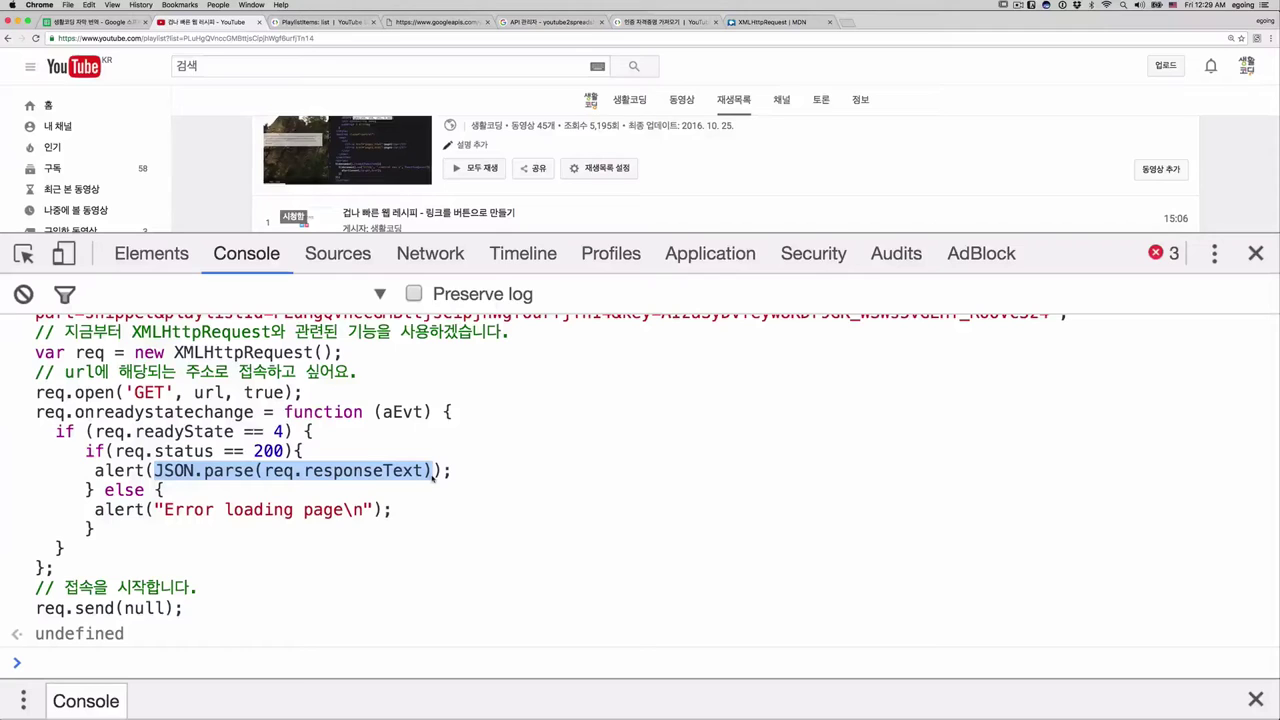
Step: Add var result = JSON.parse(req.responseText); inside the status 200 branch
left_click(343, 454)
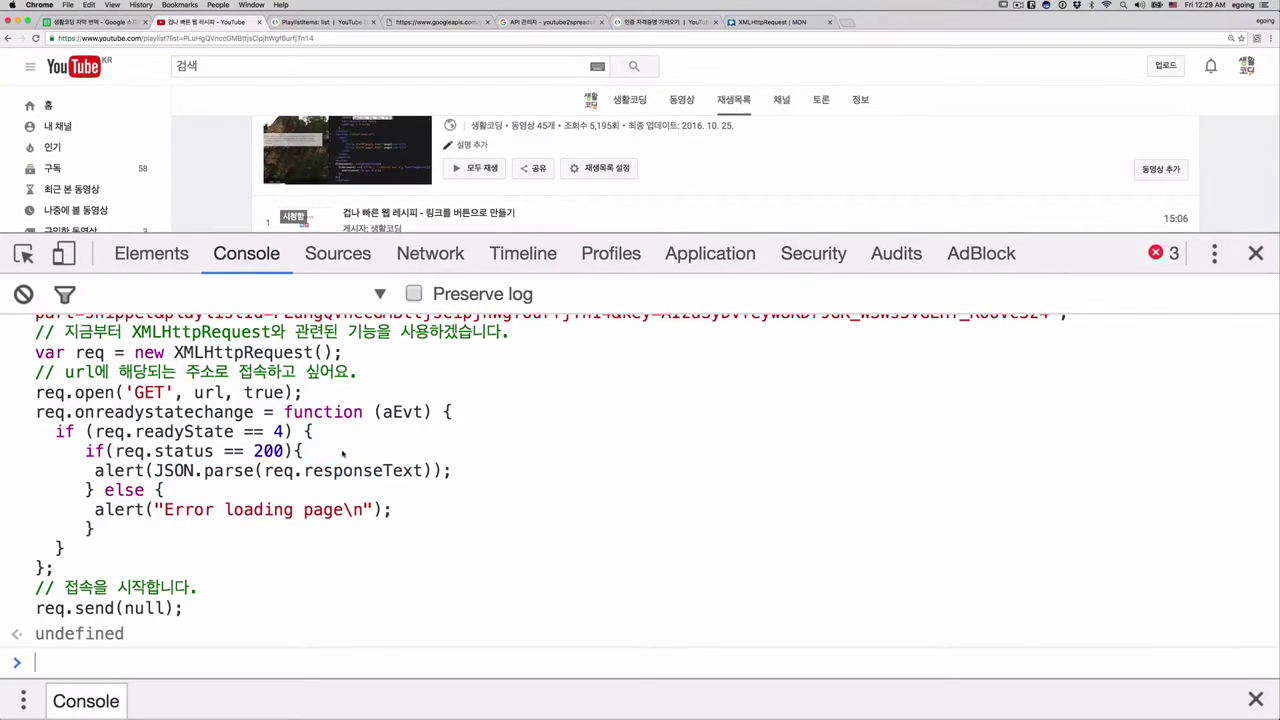
scroll(345, 620, "up", 2)
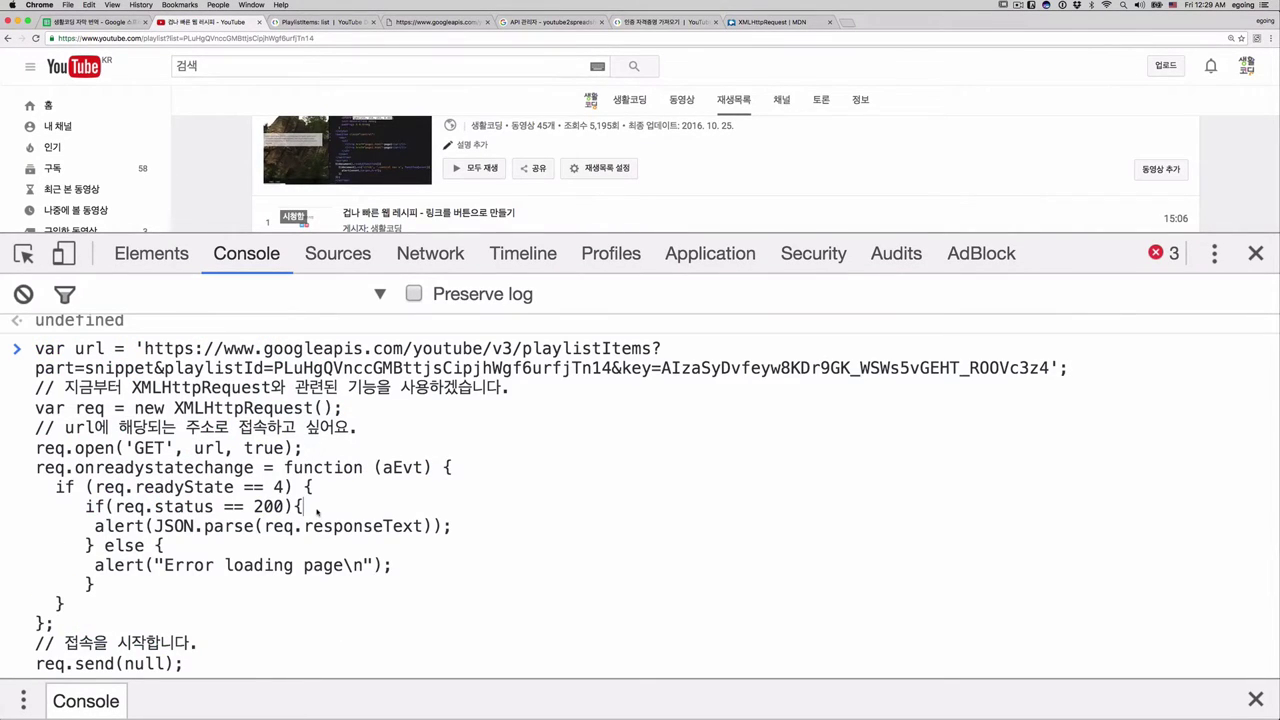
key("shift+Return")
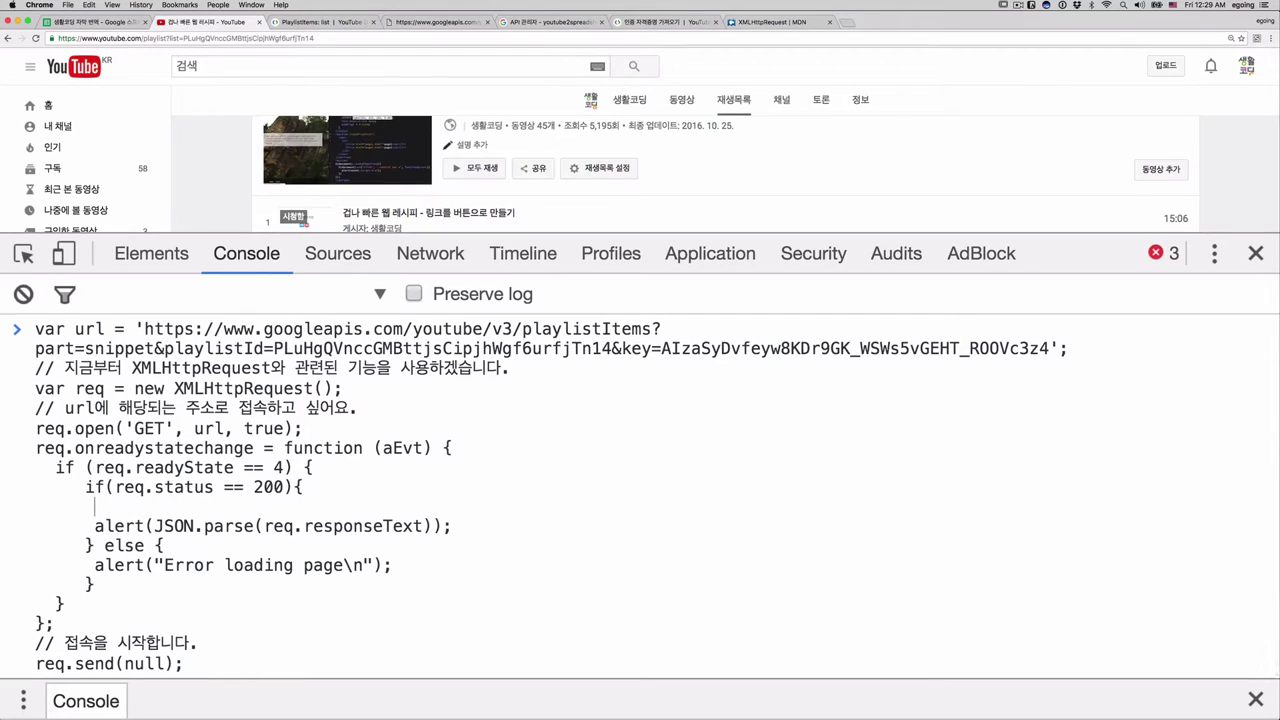
type("var ")
type("result = ")
type("JSON.parse(req.responseText);")
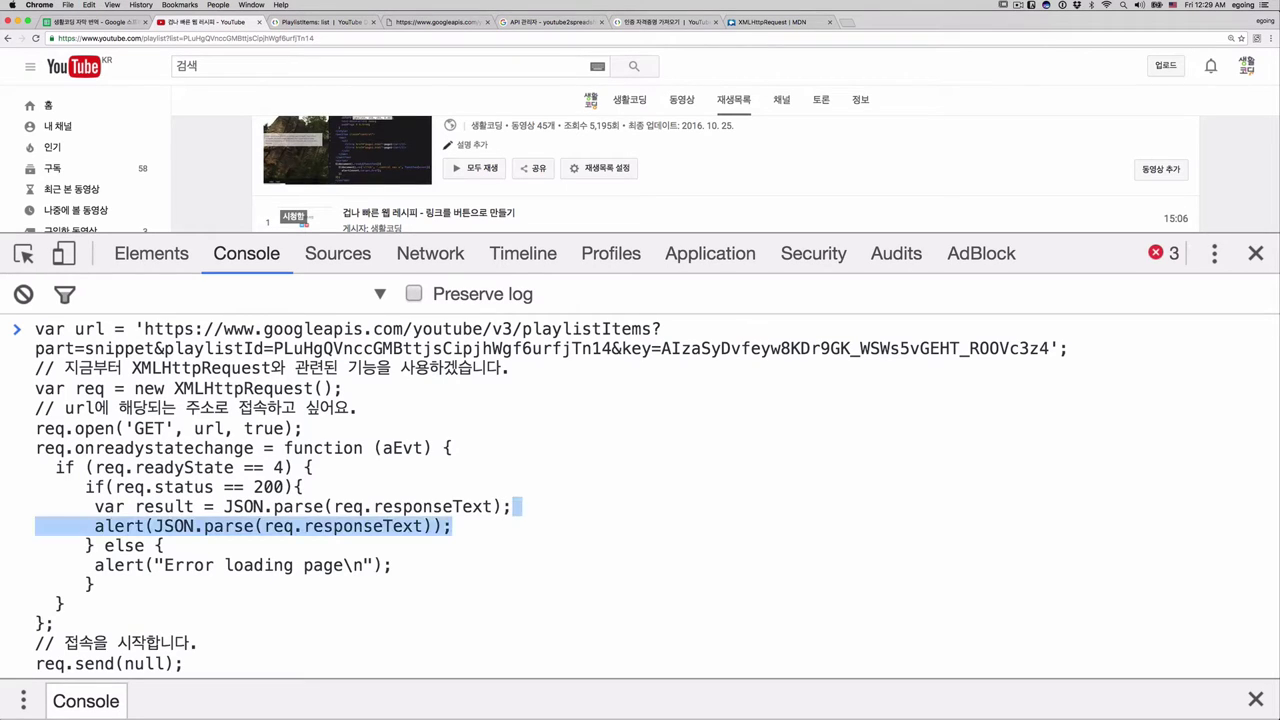
left_click(392, 565)
Step: Replace the alert's JSON.parse argument with result
left_click(452, 526)
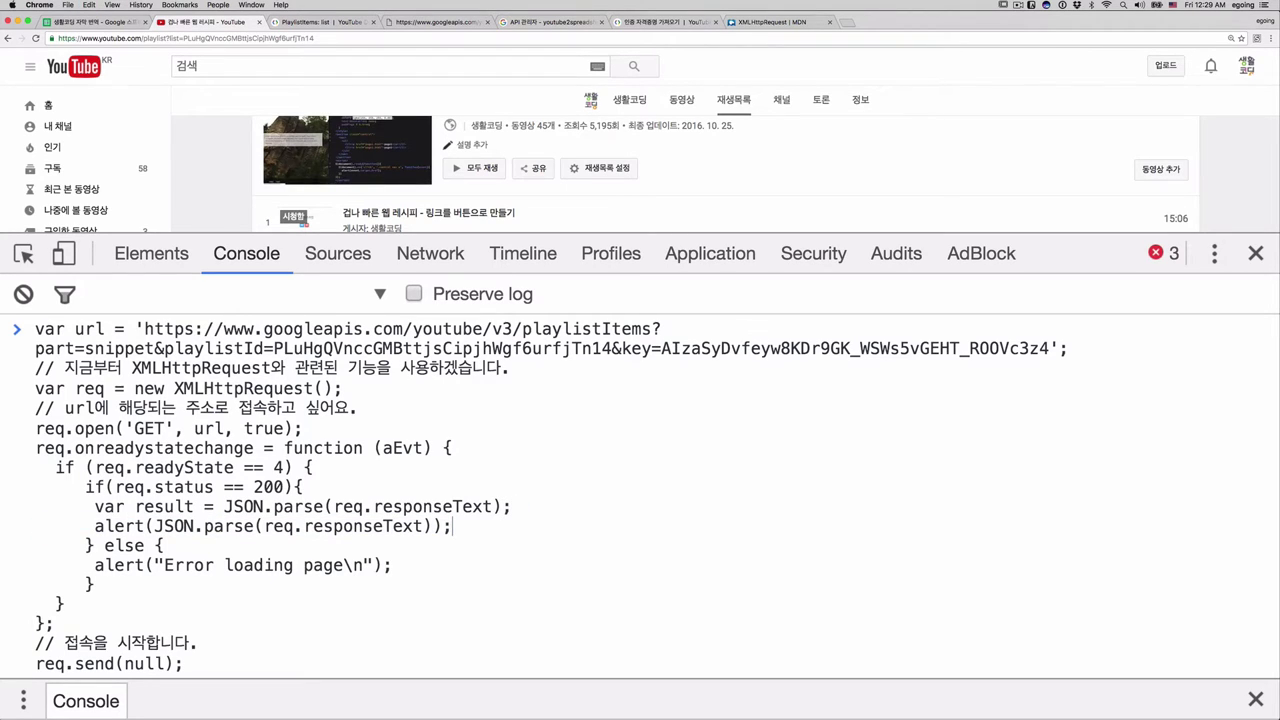
key("alt+shift+Left")
key("alt+shift+Left")
key("alt+shift+Left")
key("alt+shift+Left")
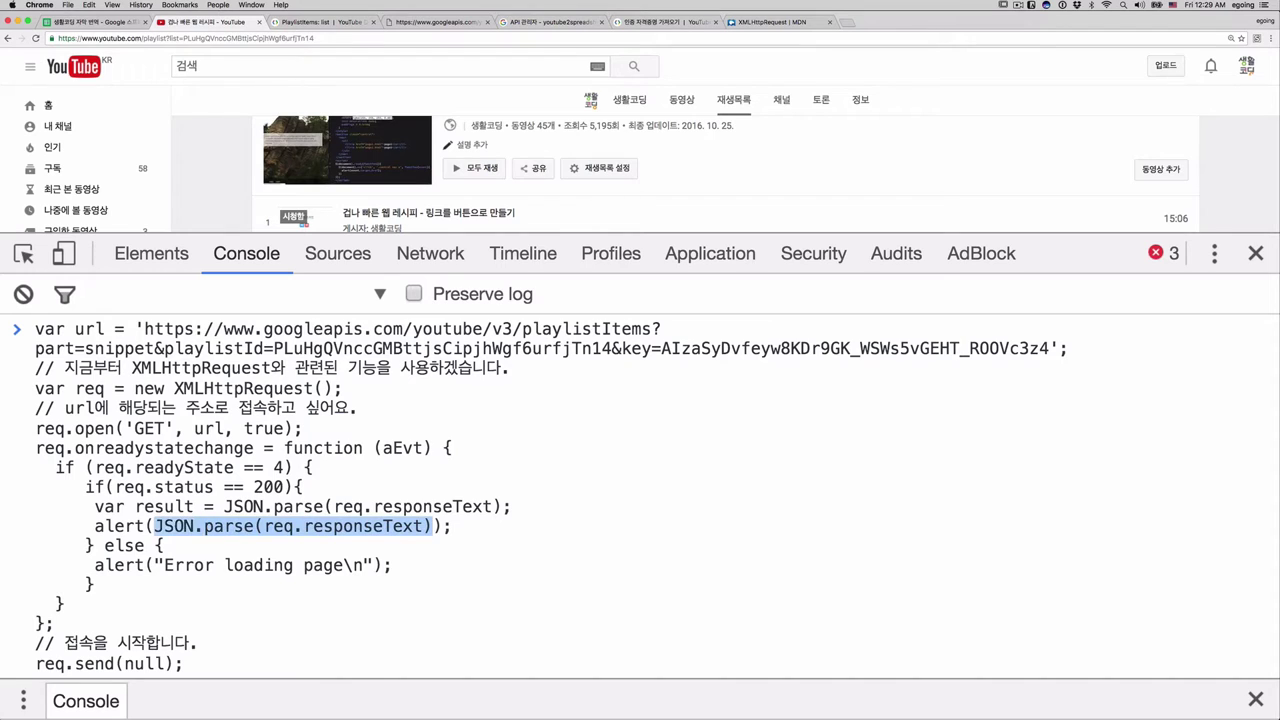
key("BackSpace")
type("result")
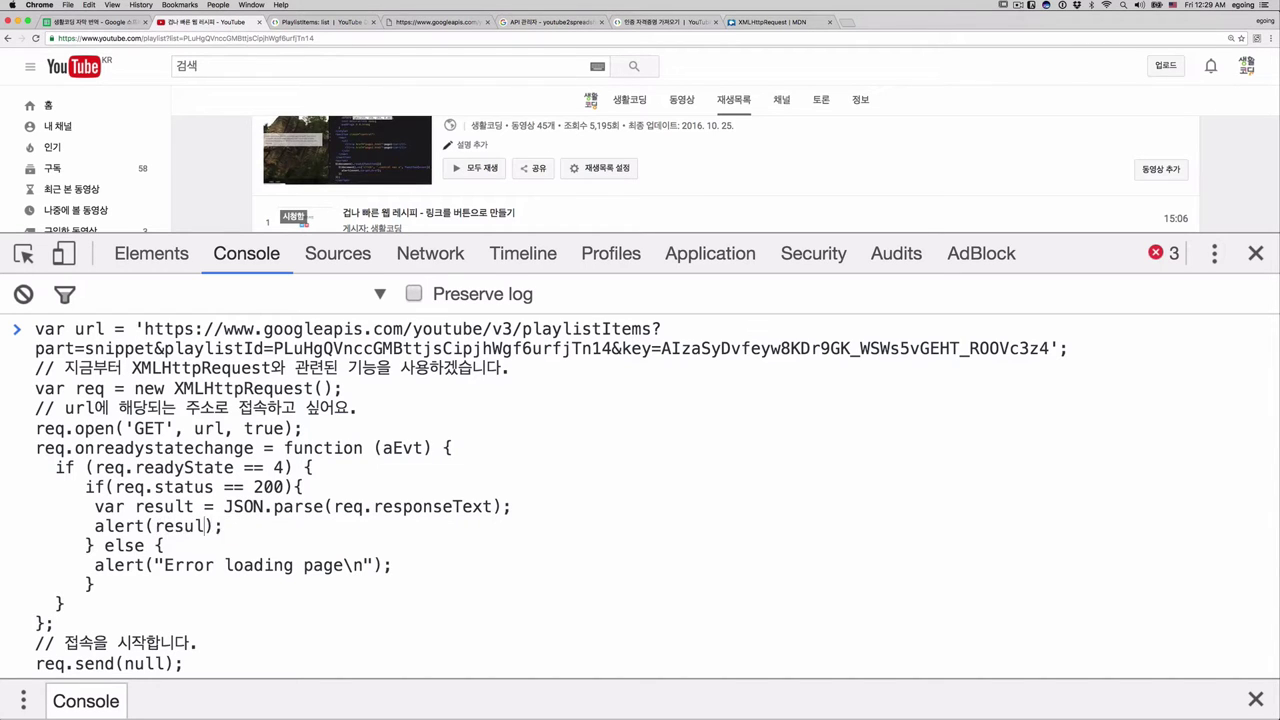
type(".")
left_click(437, 21)
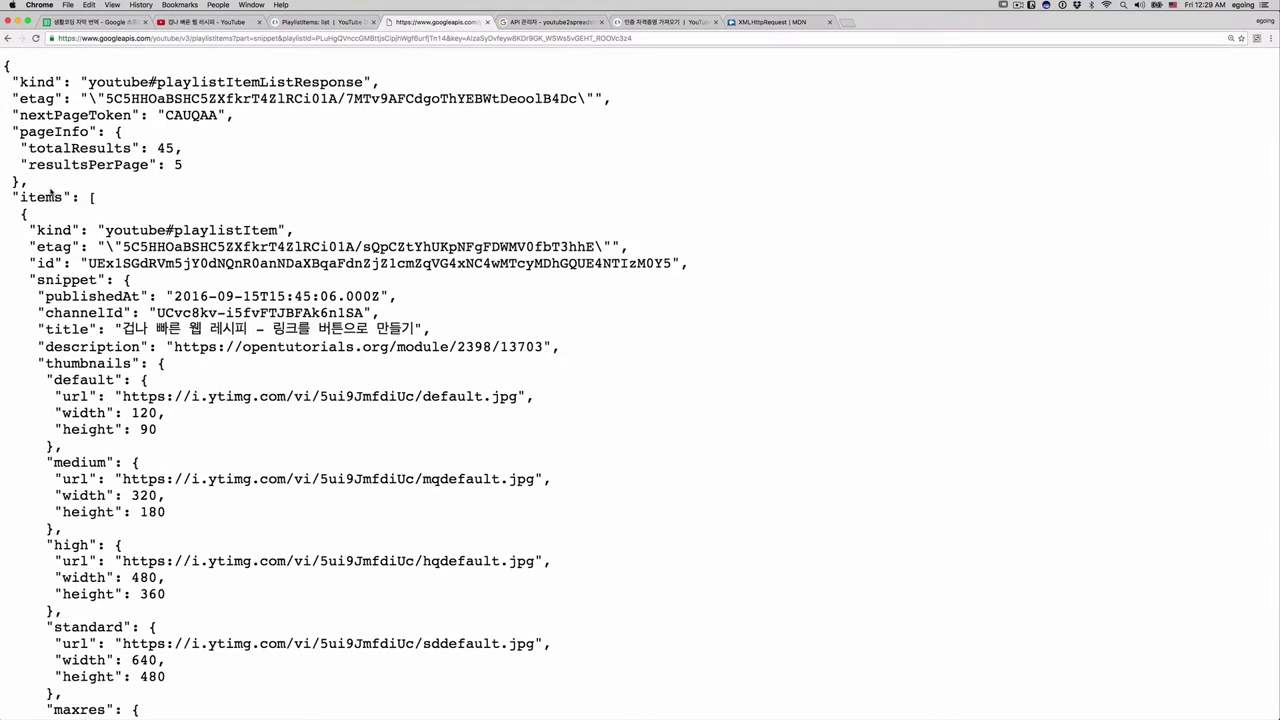
double_click(41, 197)
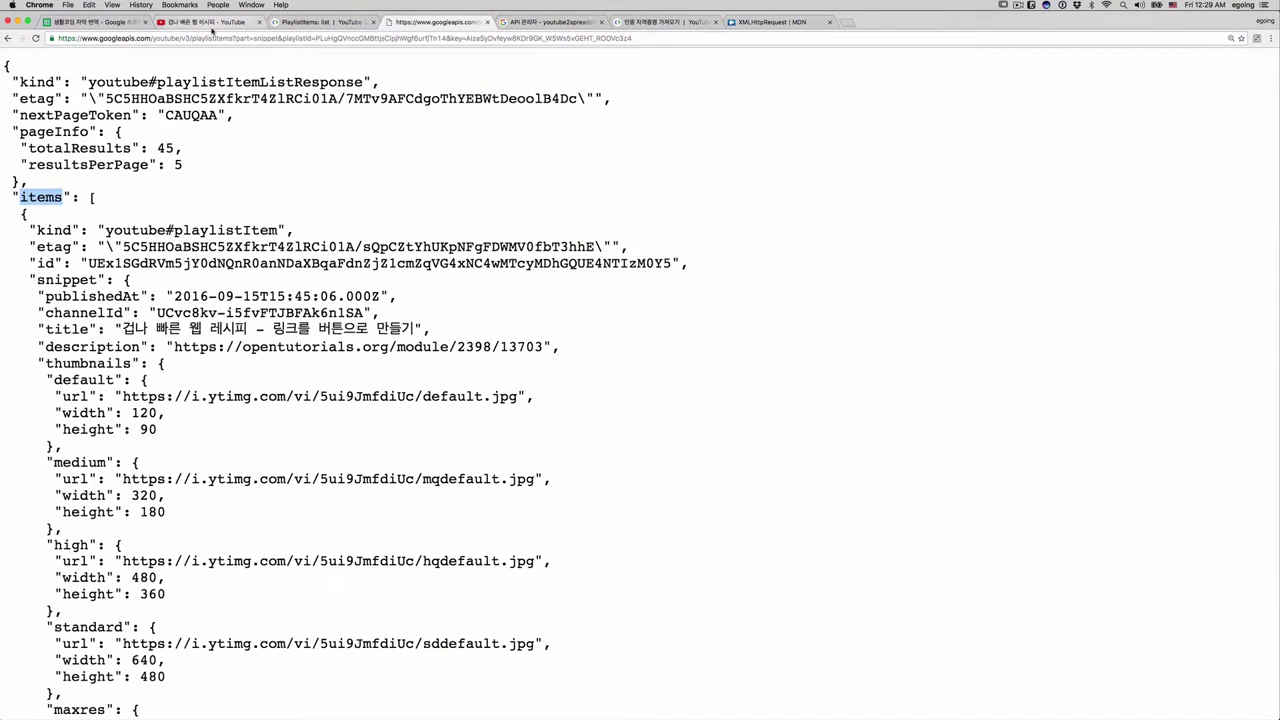
left_click(205, 21)
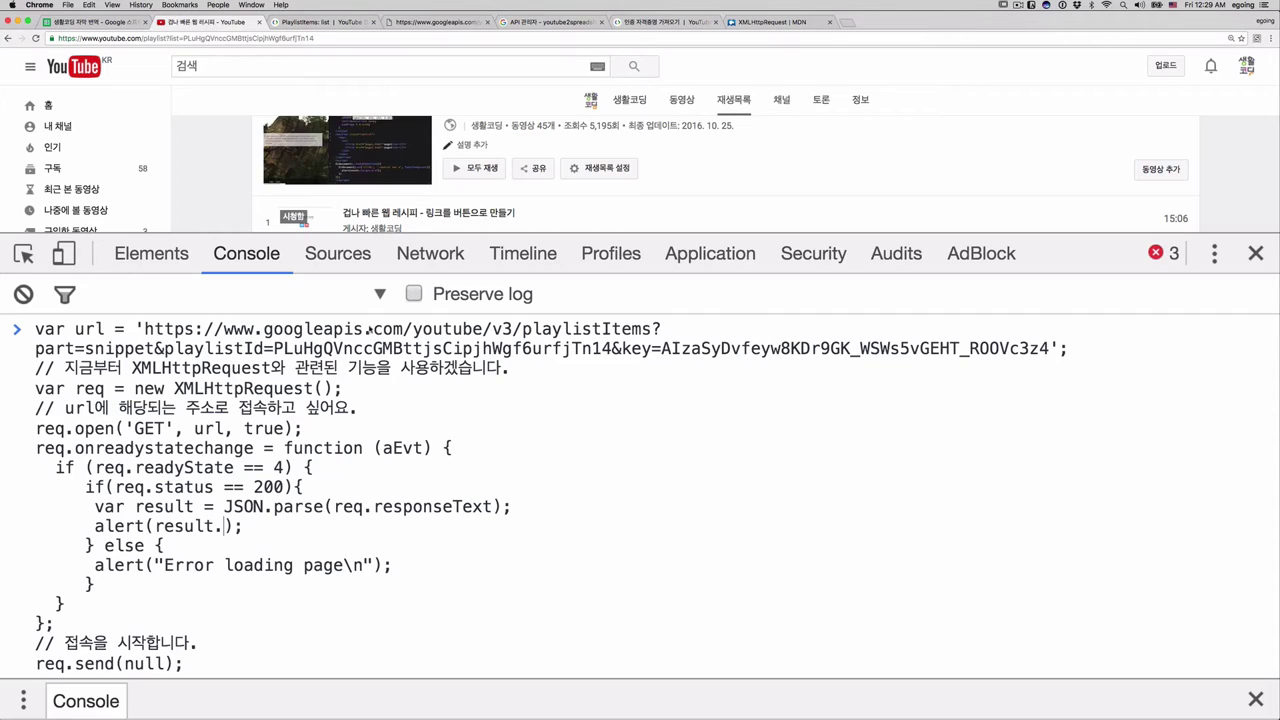
Step: Replace the alert(result.) line with a debugger; statement
left_click(261, 529)
left_click_drag(443, 523, 518, 507)
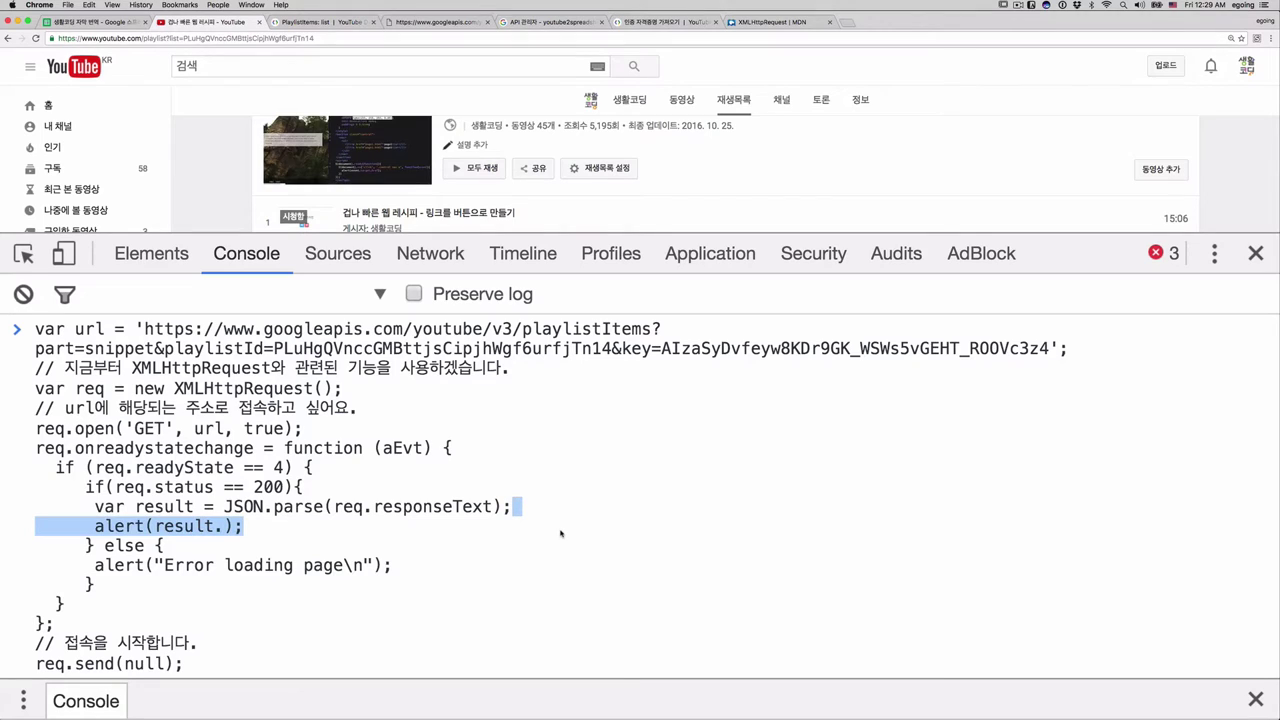
key("BackSpace")
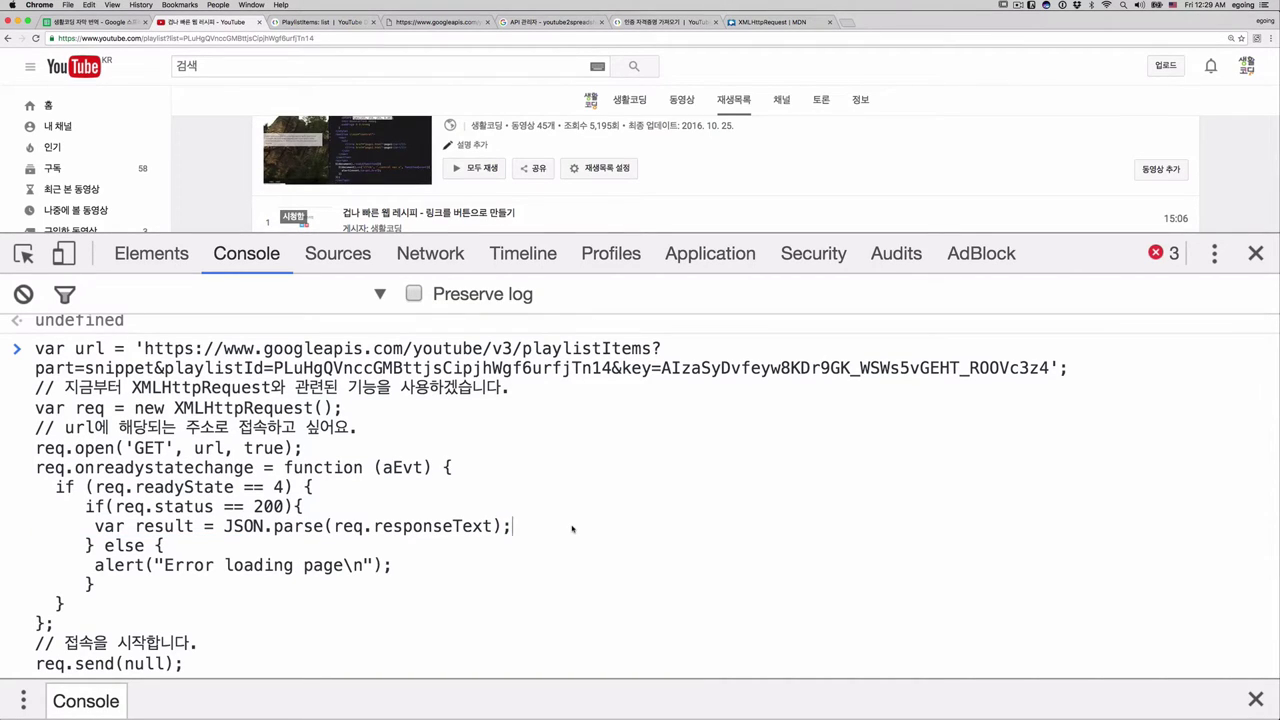
key("shift+Return")
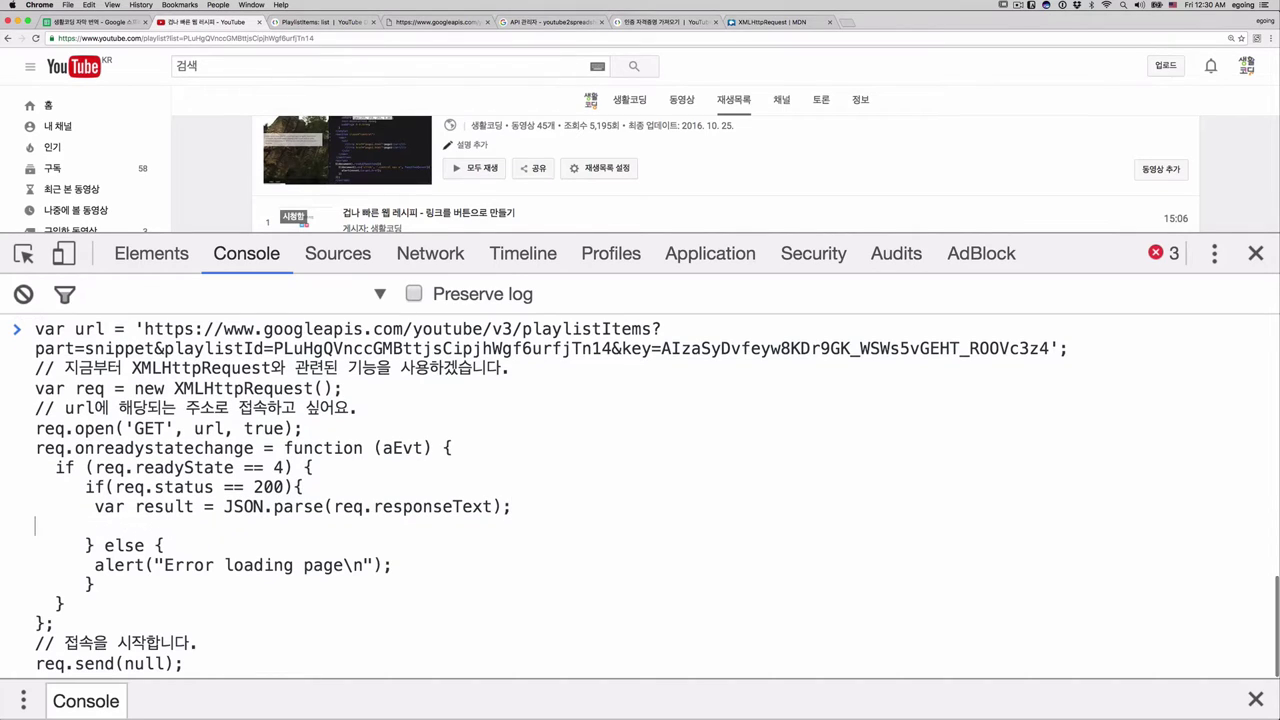
type("de")
type("bugger")
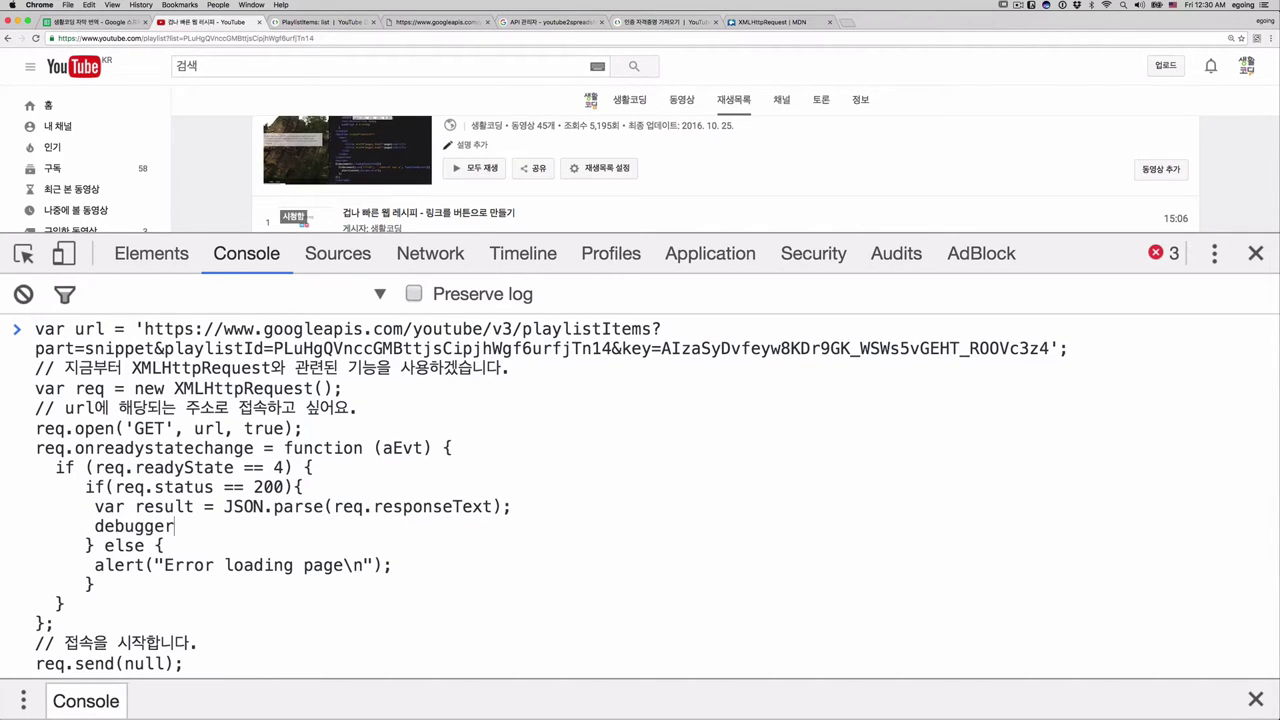
type(";")
Step: Run the request code so execution pauses at debugger;
left_click_drag(95, 528, 202, 531)
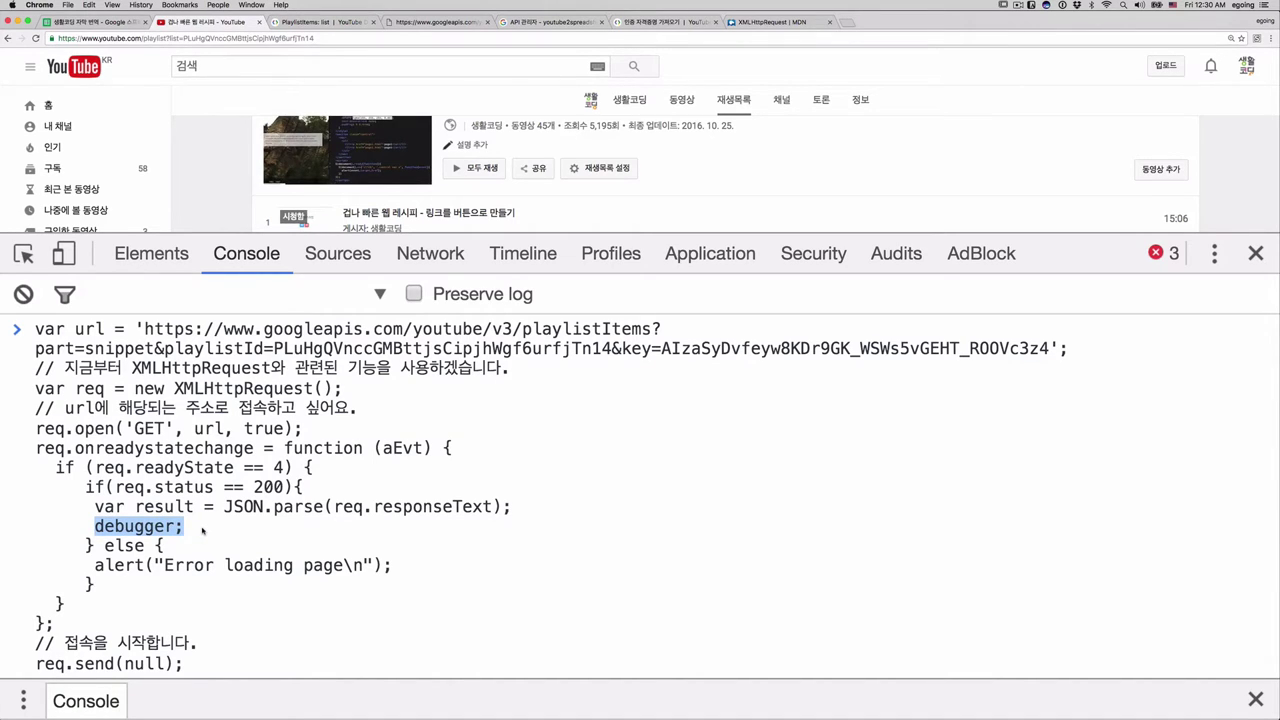
left_click(202, 531)
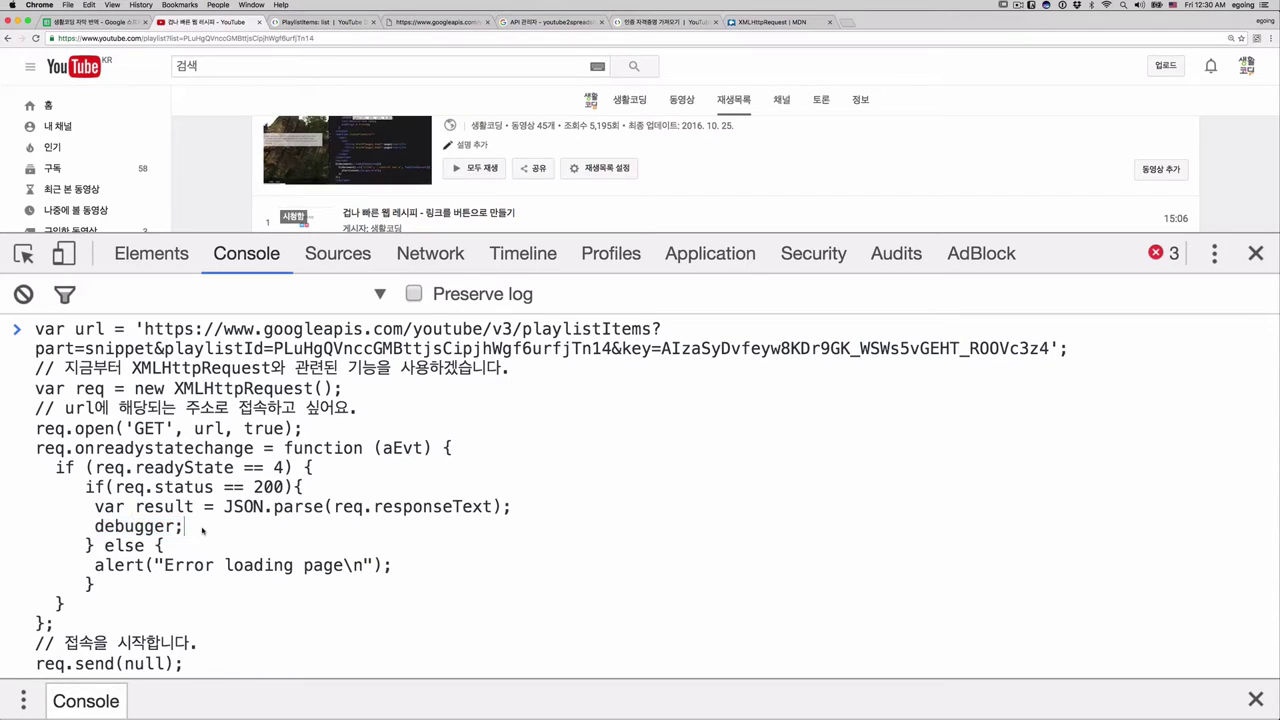
key("Return")
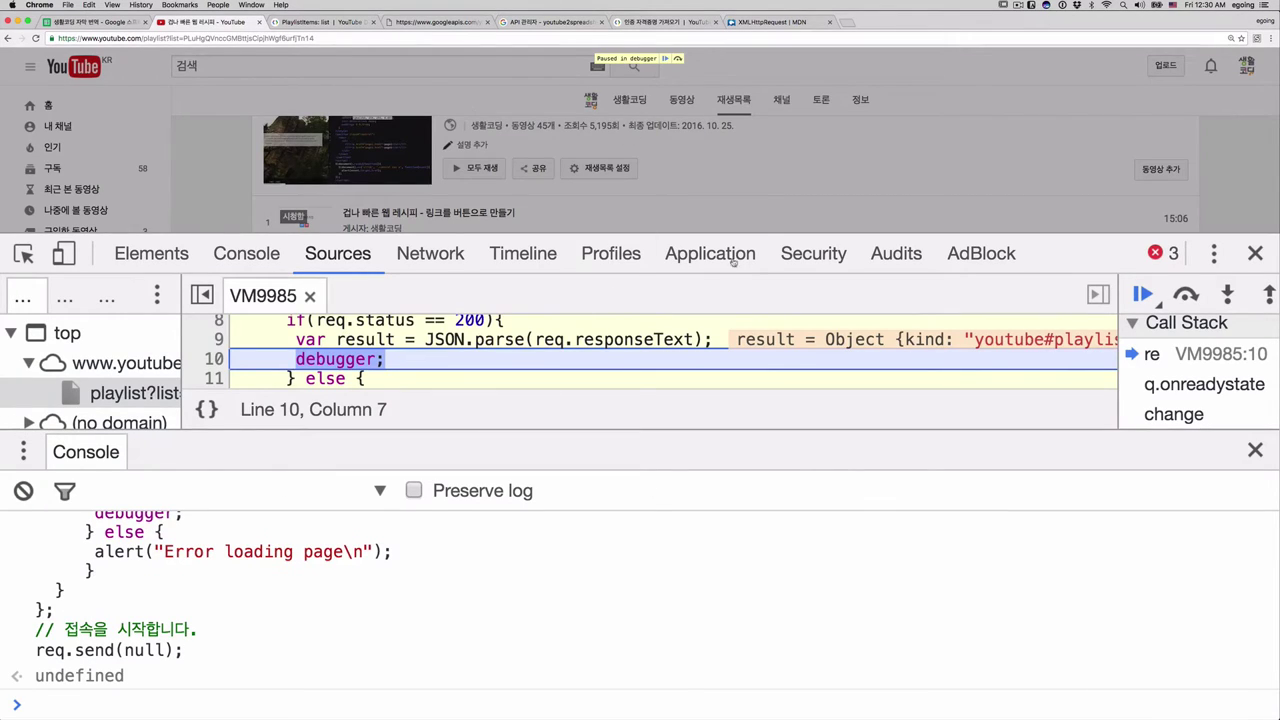
Step: Make the DevTools panel taller, reset its zoom and hide the console drawer
left_click_drag(1077, 236, 1066, 182)
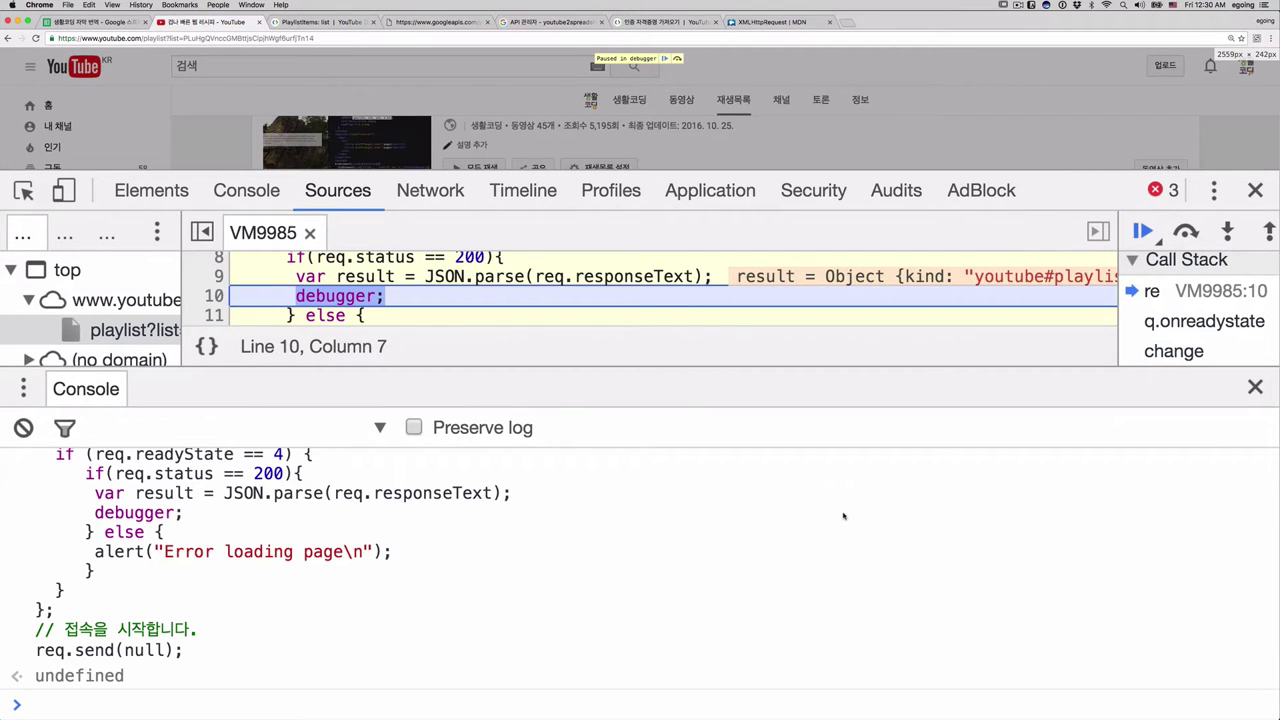
key("super+0")
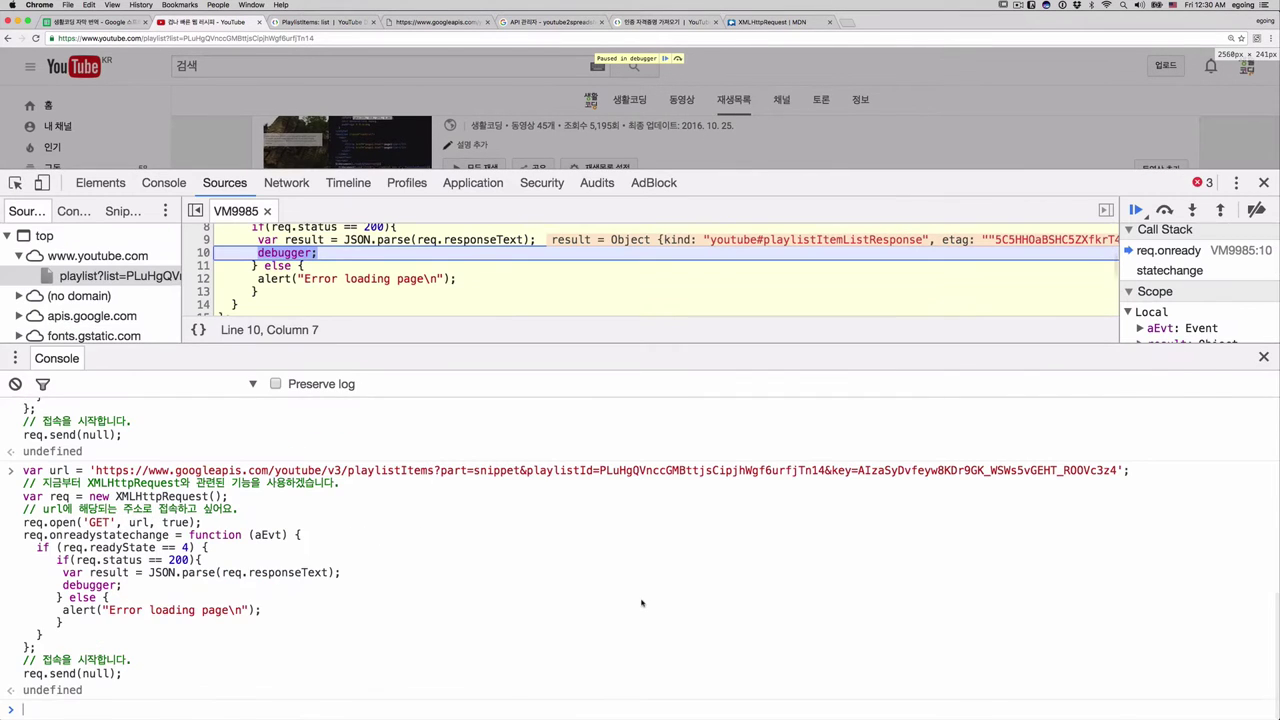
key("Escape")
left_click(594, 489)
scroll(594, 489, "up", 3)
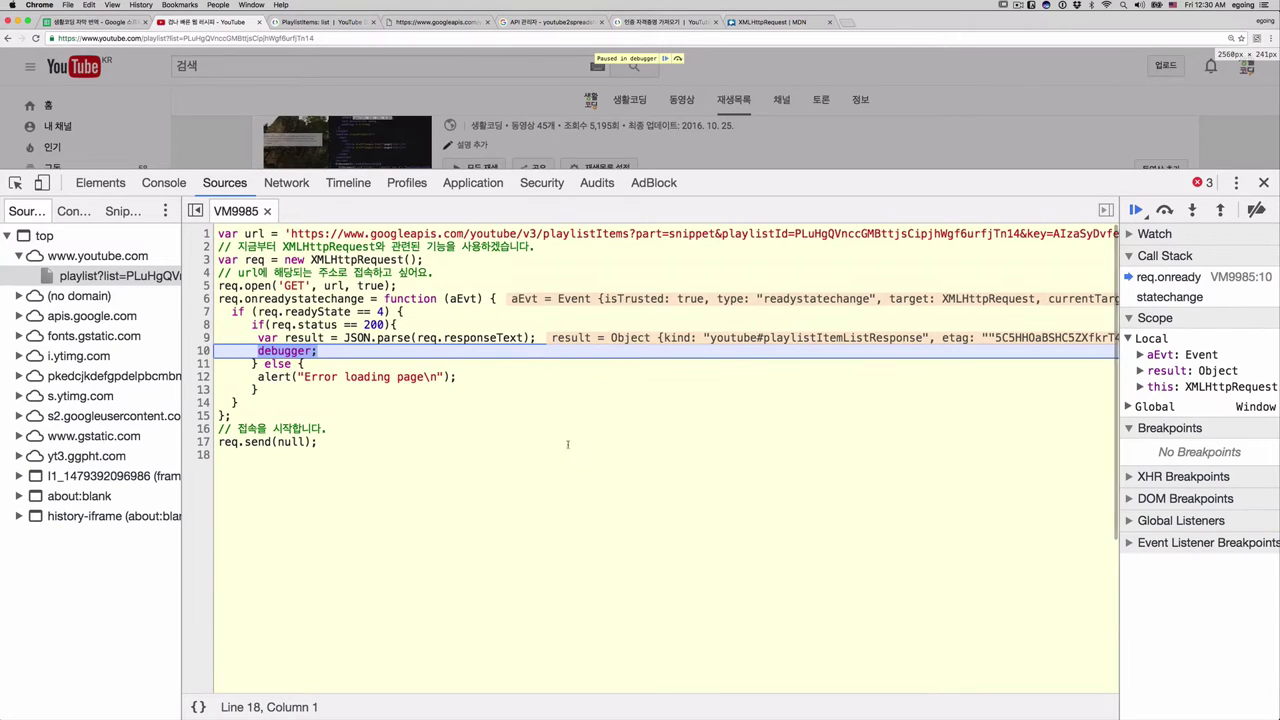
left_click(399, 403)
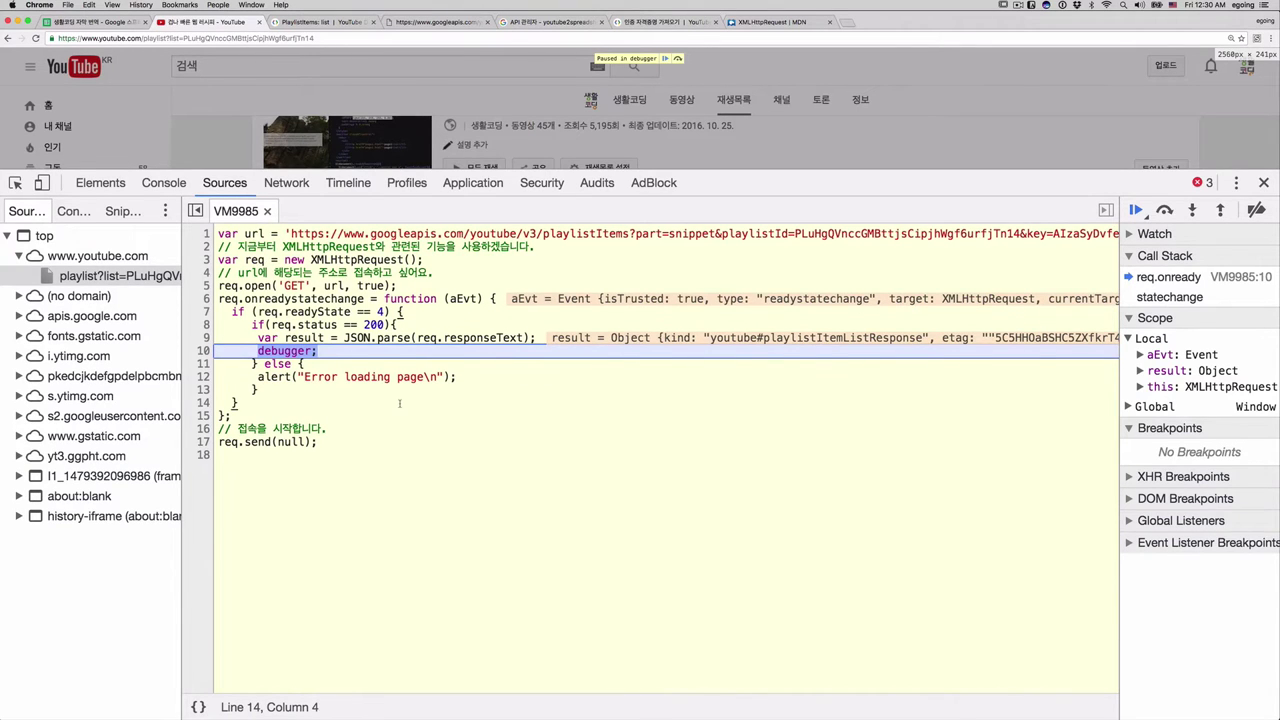
key("super+plus")
Step: Collapse the file navigator and widen the scope and call stack sidebar
left_click_drag(180, 373, 166, 373)
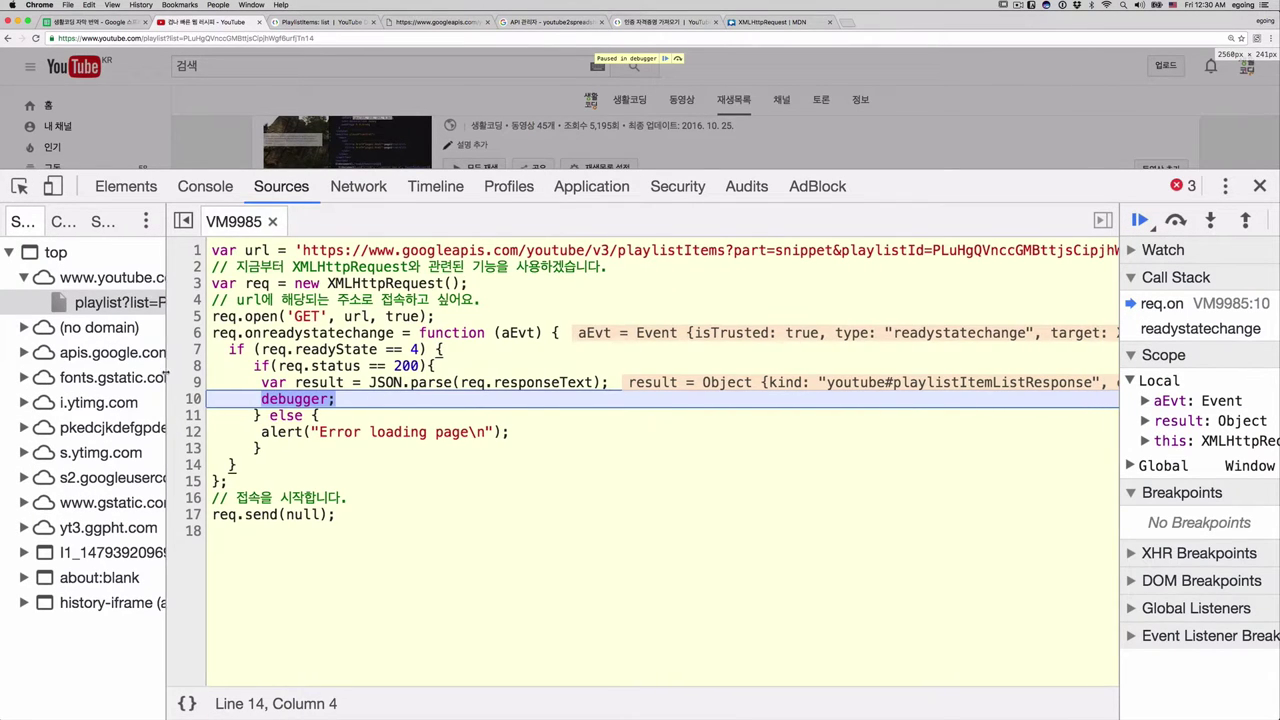
left_click(182, 221)
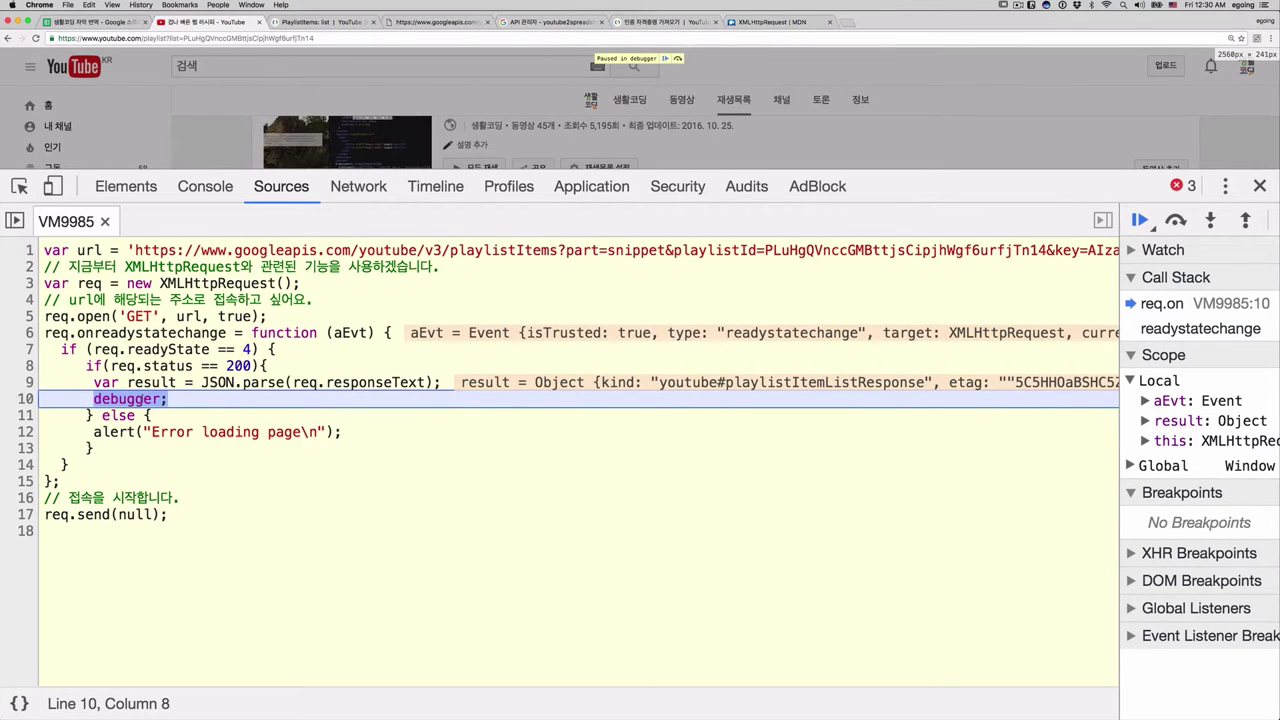
left_click_drag(1120, 366, 767, 330)
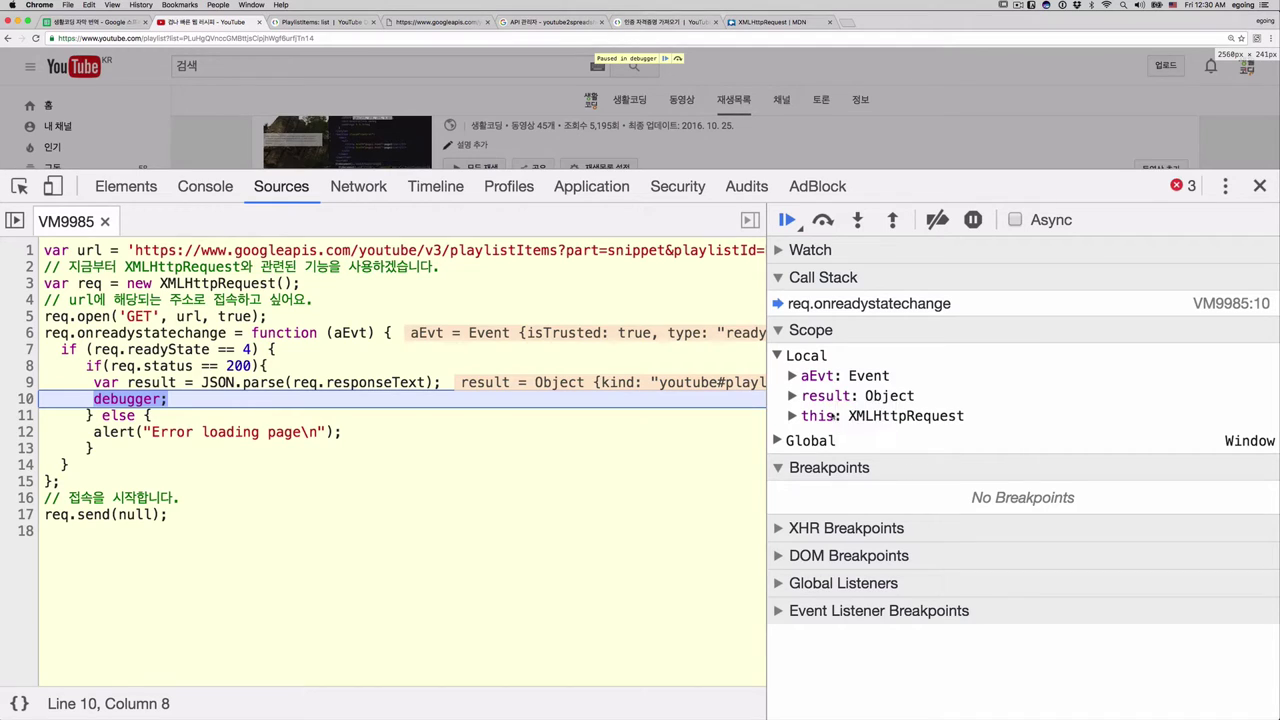
Step: Select result on line 9 and expand it in the Scope panel
left_click(164, 382)
double_click(152, 382)
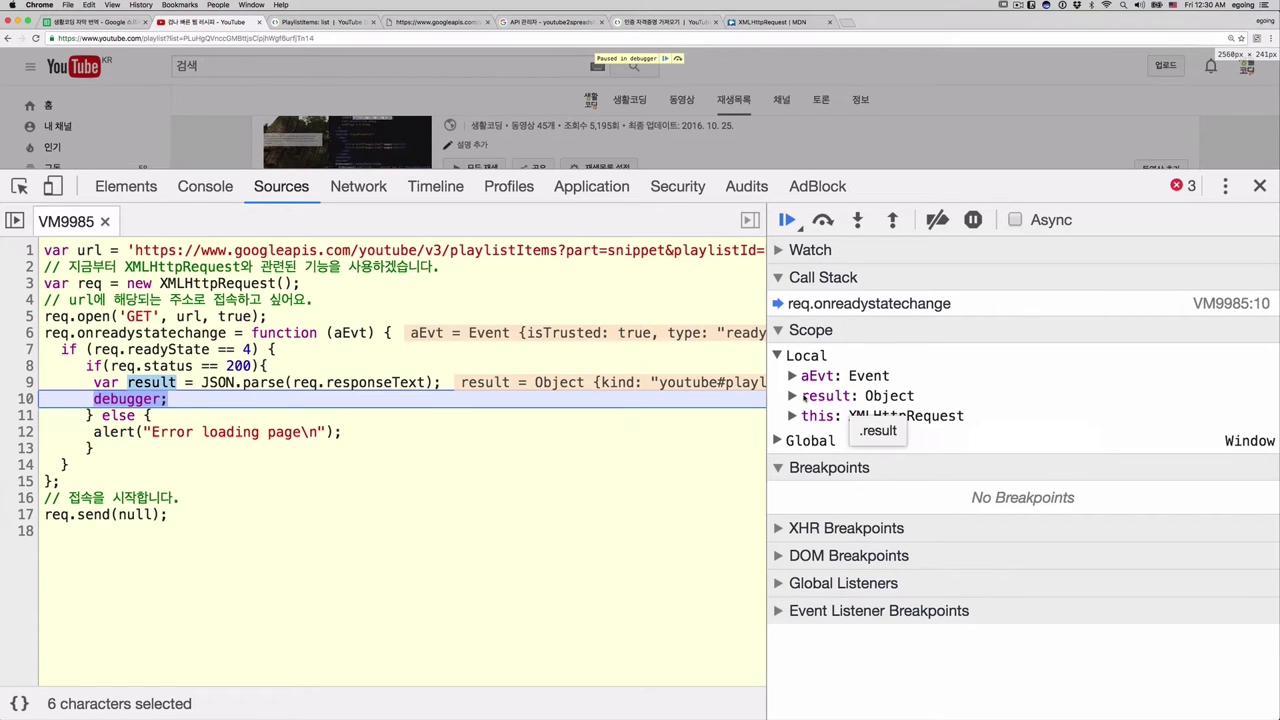
left_click(793, 396)
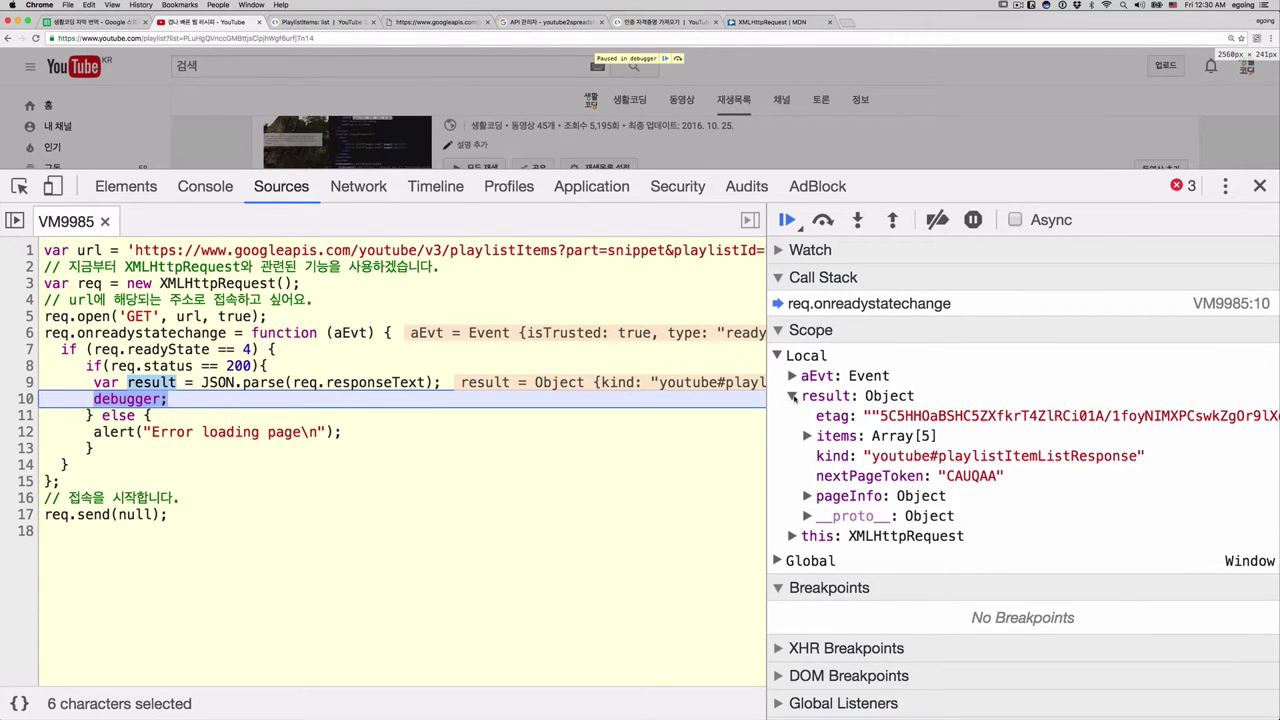
left_click(793, 396)
left_click(793, 396)
Step: Inspect the five result.items objects, then bring the console back beneath the source
left_click(837, 435)
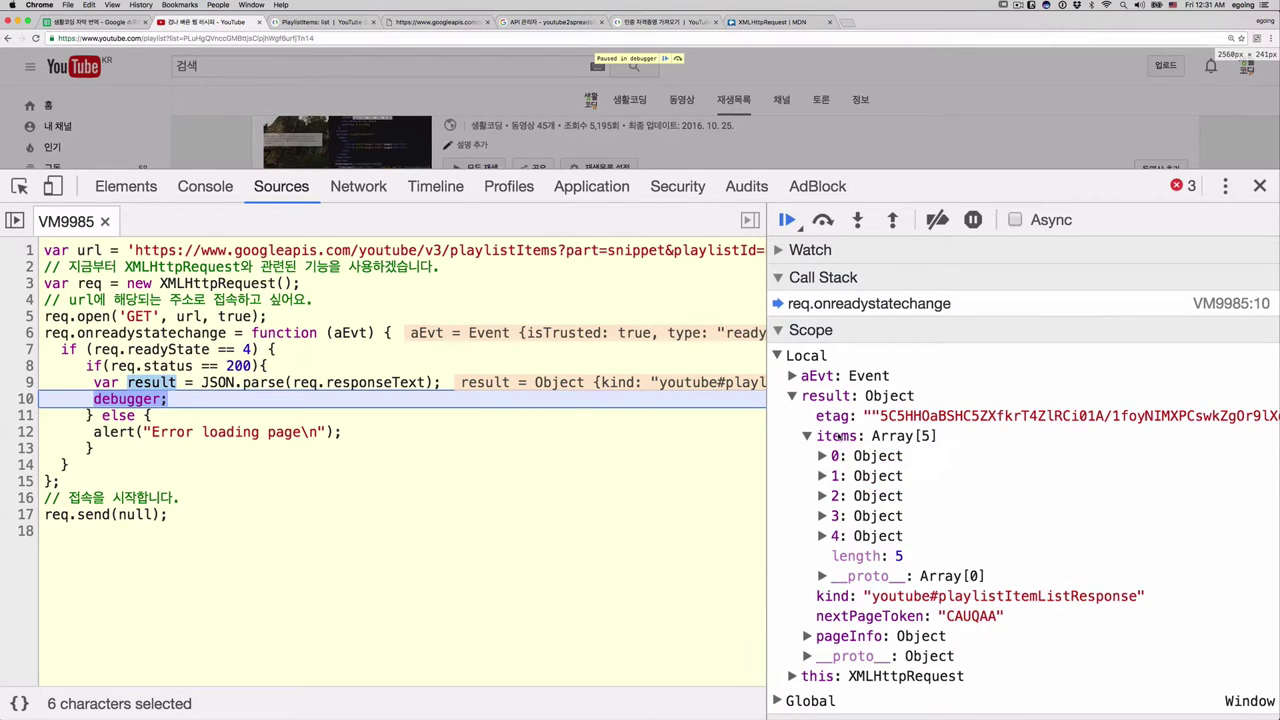
left_click(834, 457)
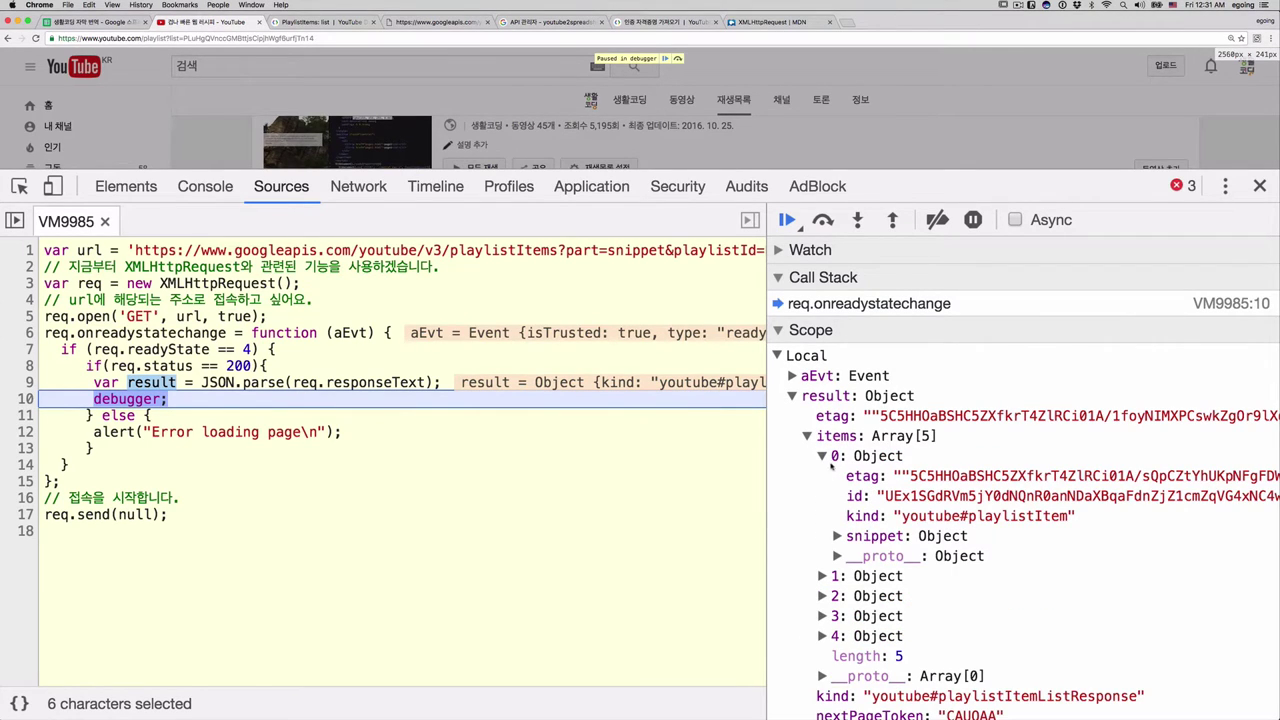
left_click(834, 456)
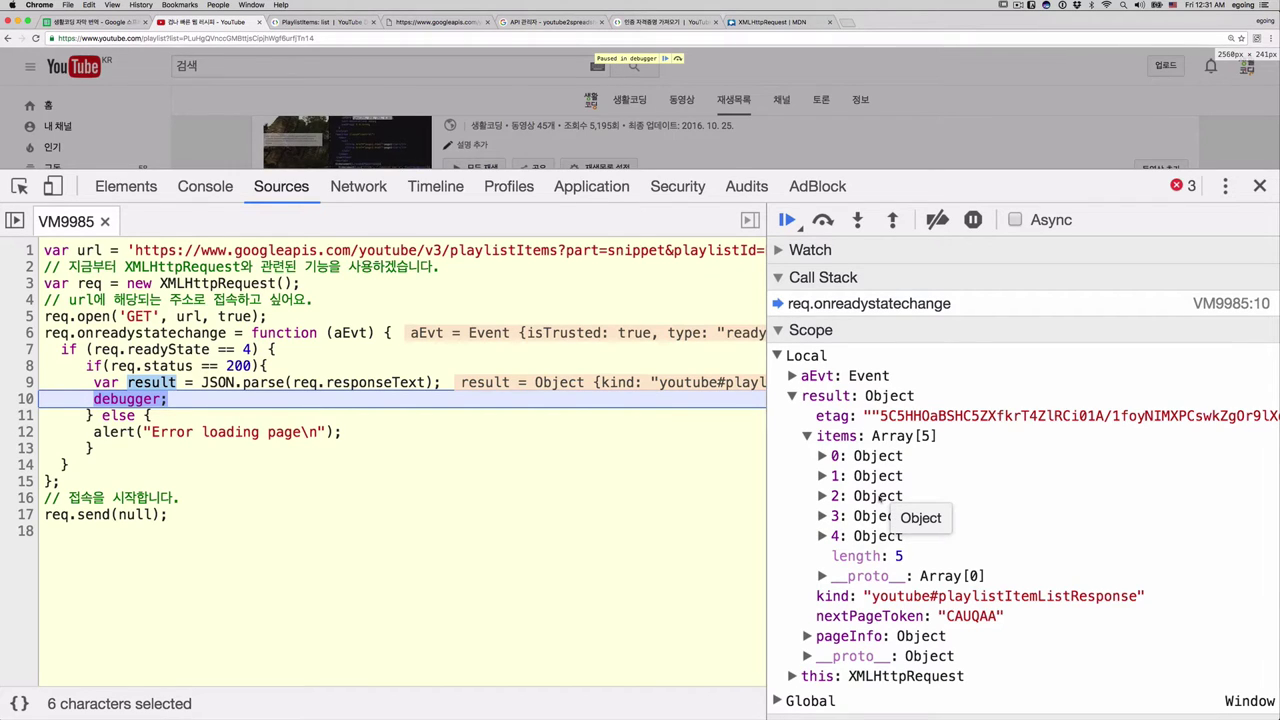
left_click(397, 503)
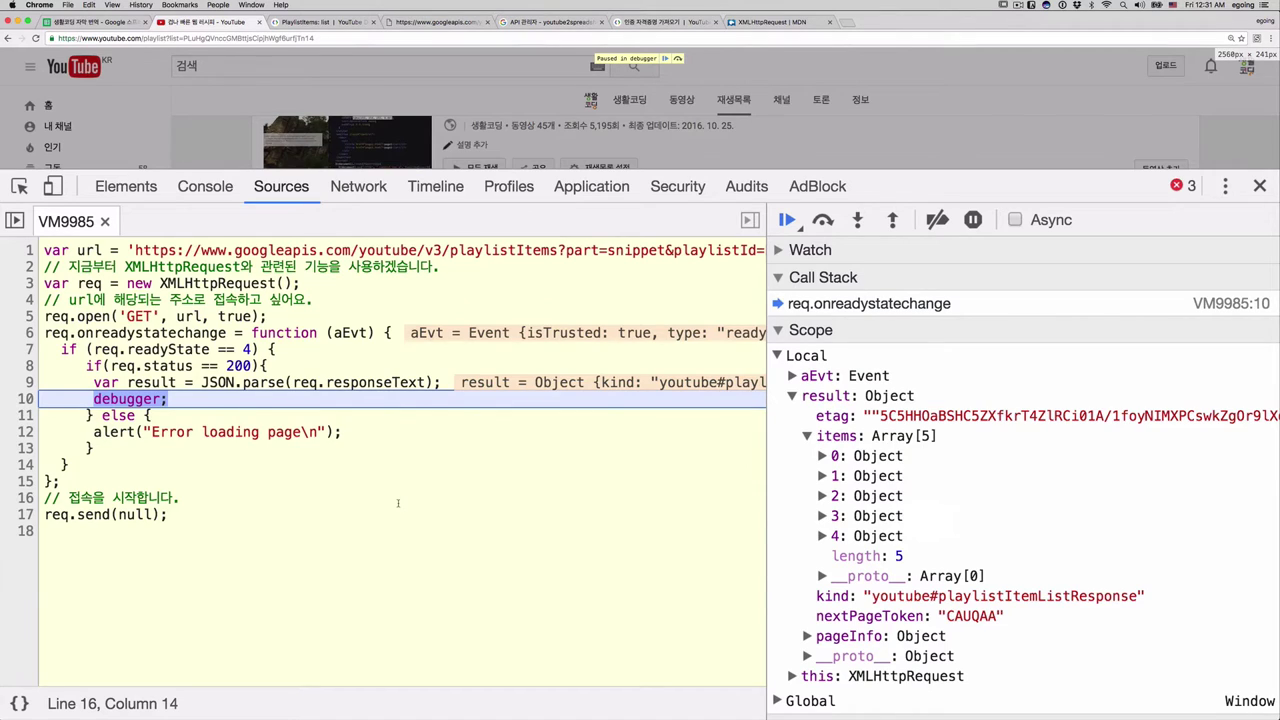
key("Escape")
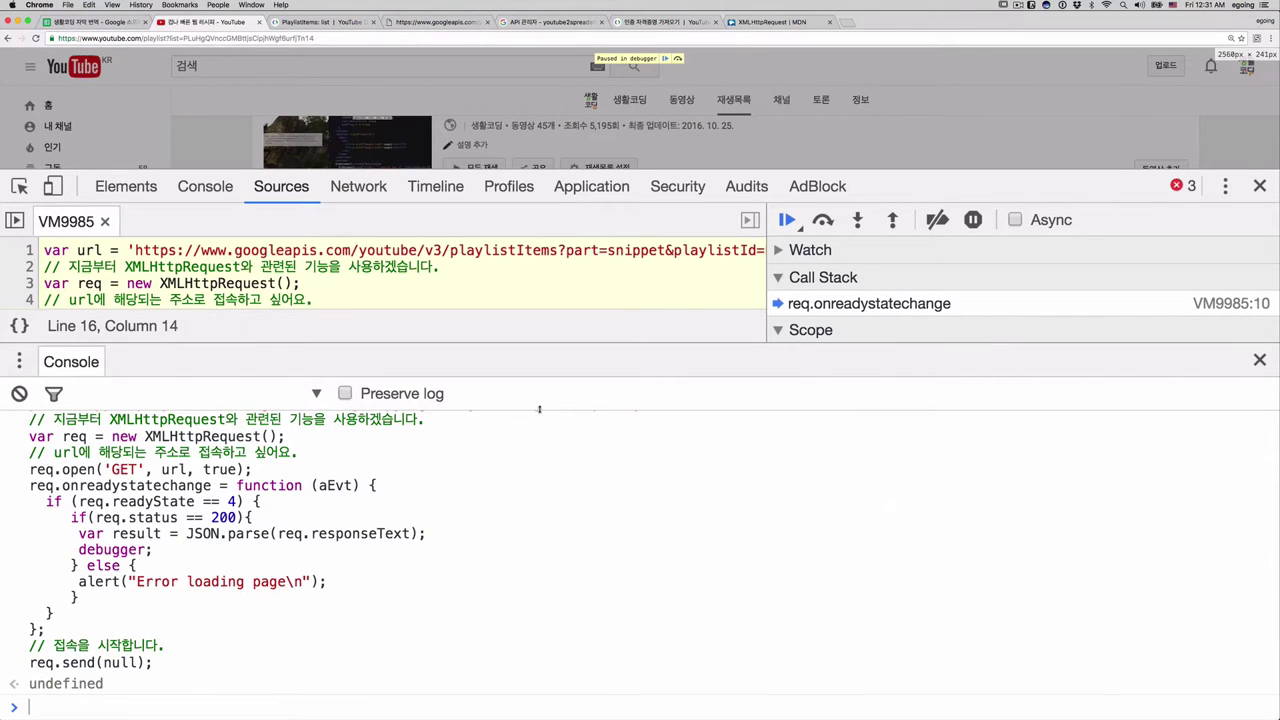
Step: Evaluate result in the console, showing the playlistItemListResponse object
left_click_drag(539, 409, 539, 537)
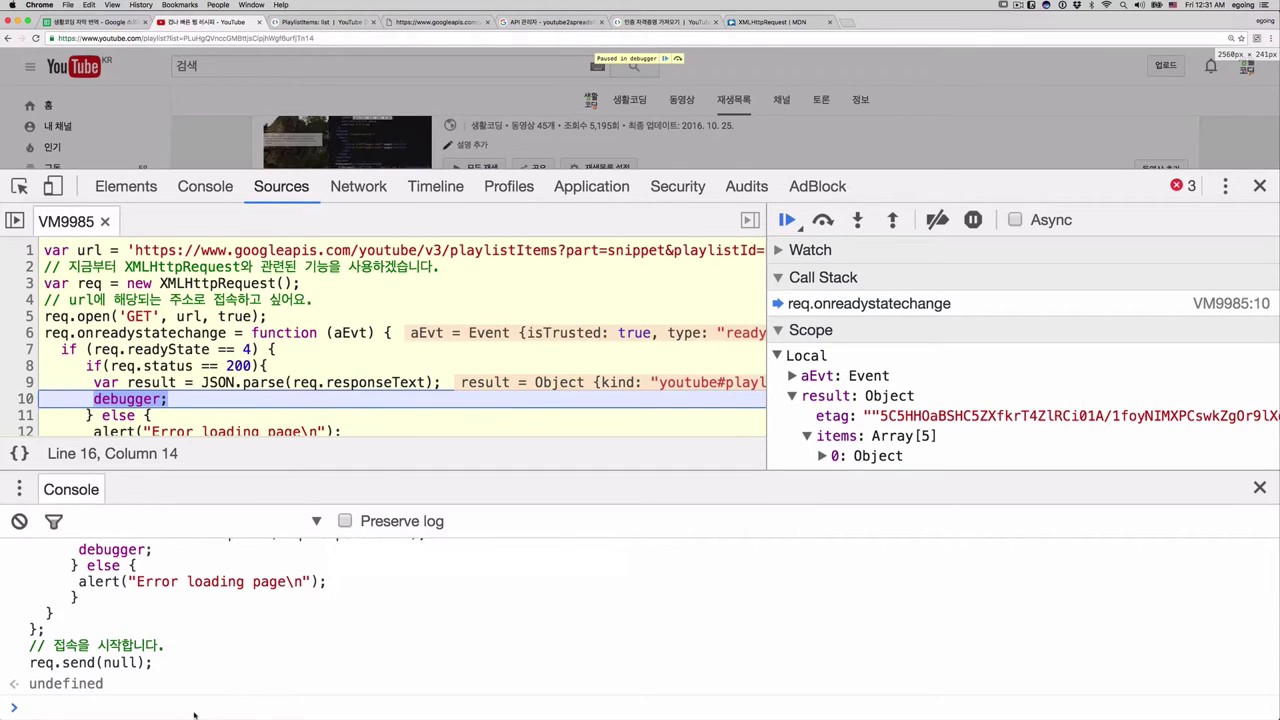
double_click(151, 382)
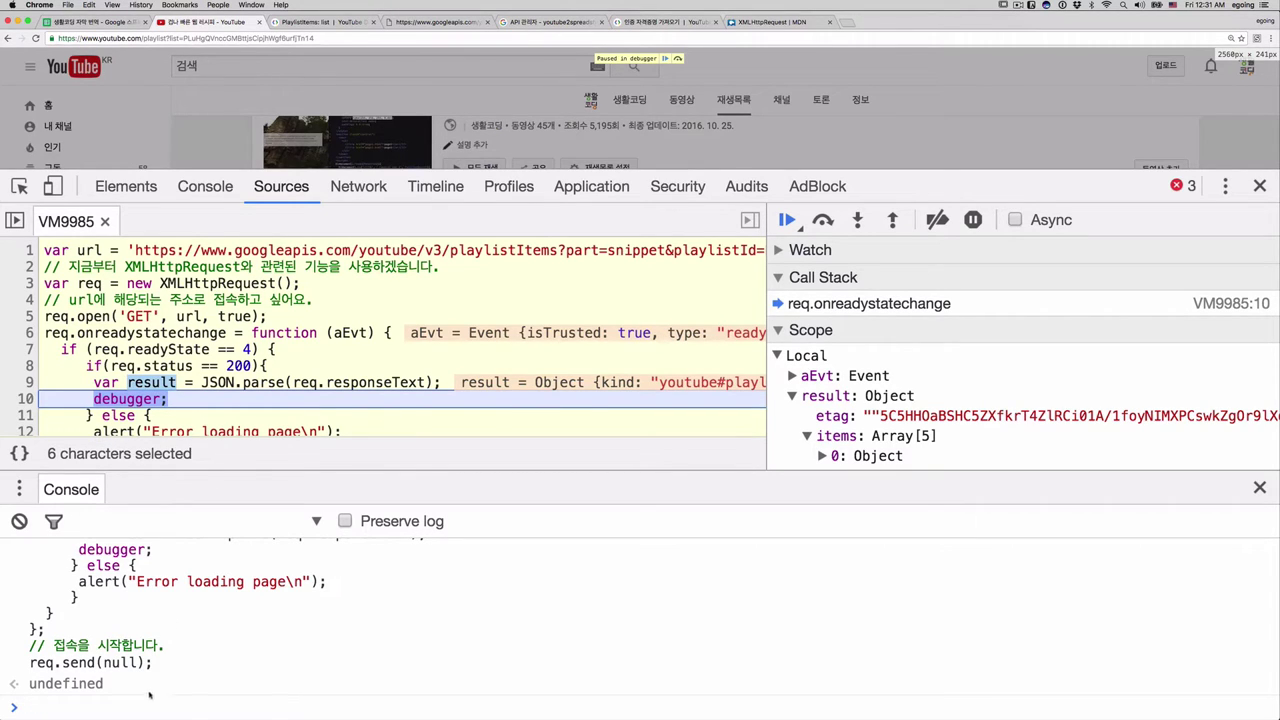
type("result")
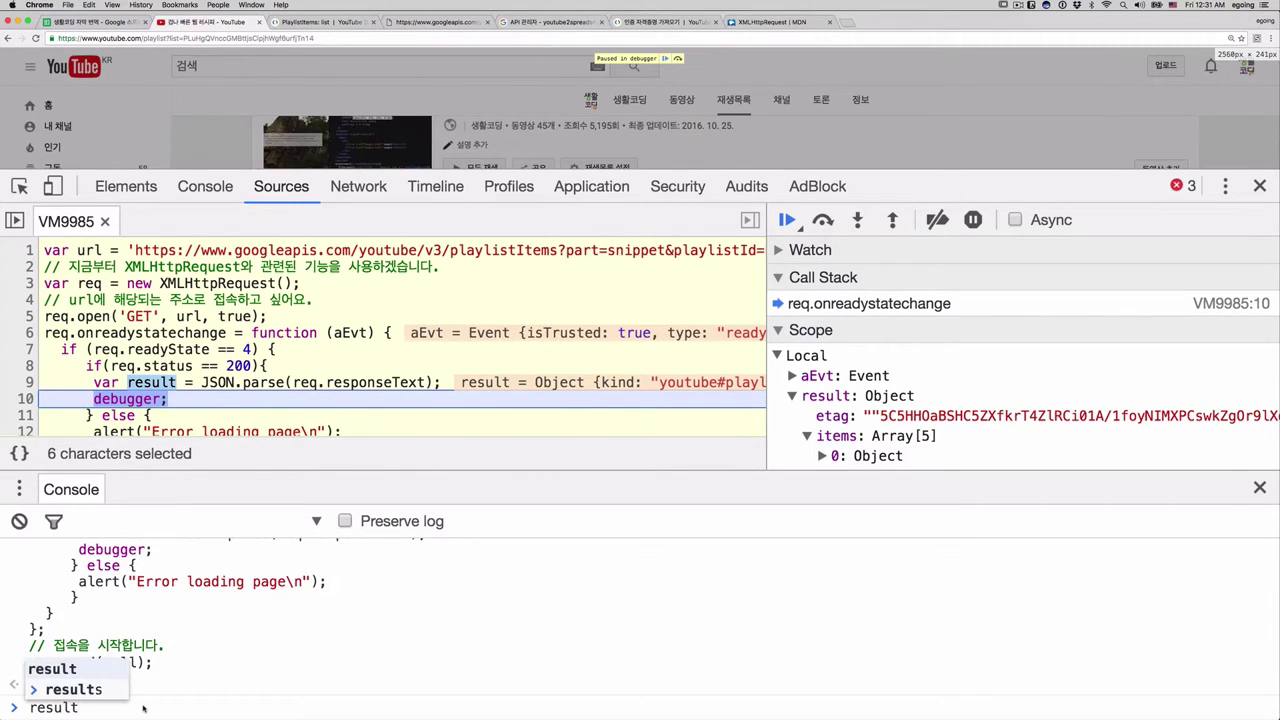
key("Return")
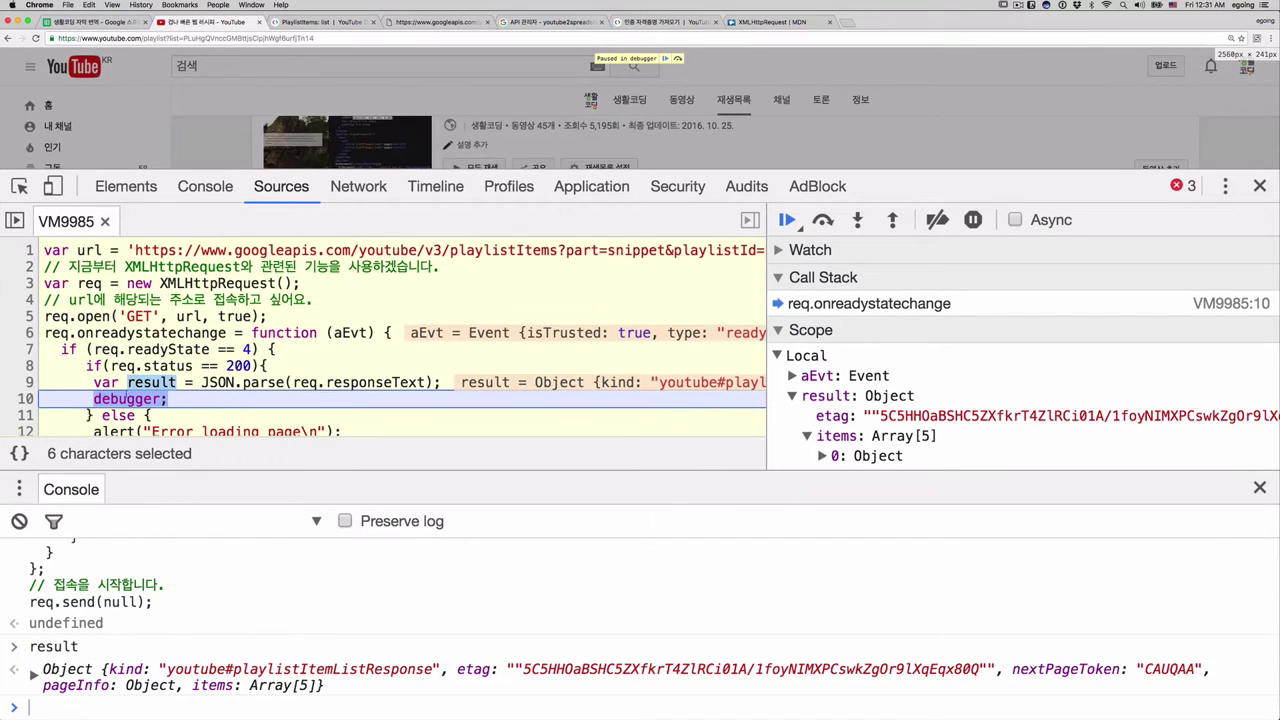
left_click(133, 398)
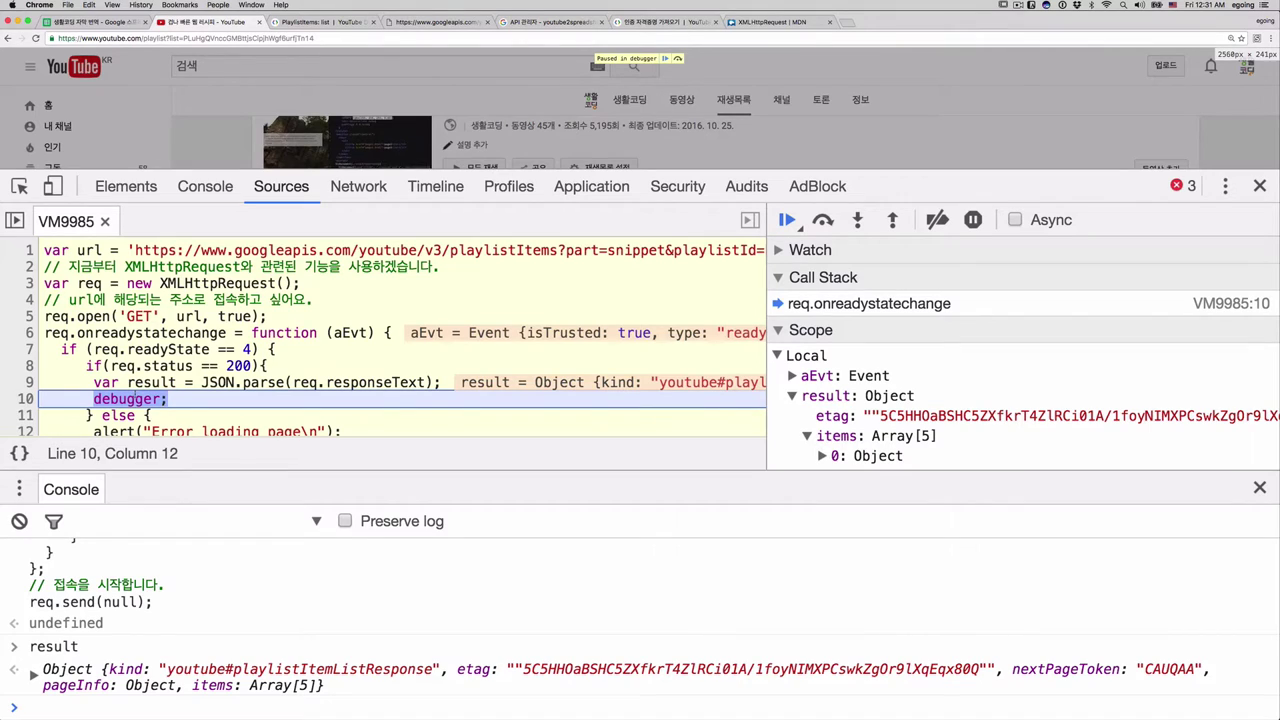
Step: Evaluate result.items and expand the resulting Array[5]
double_click(150, 382)
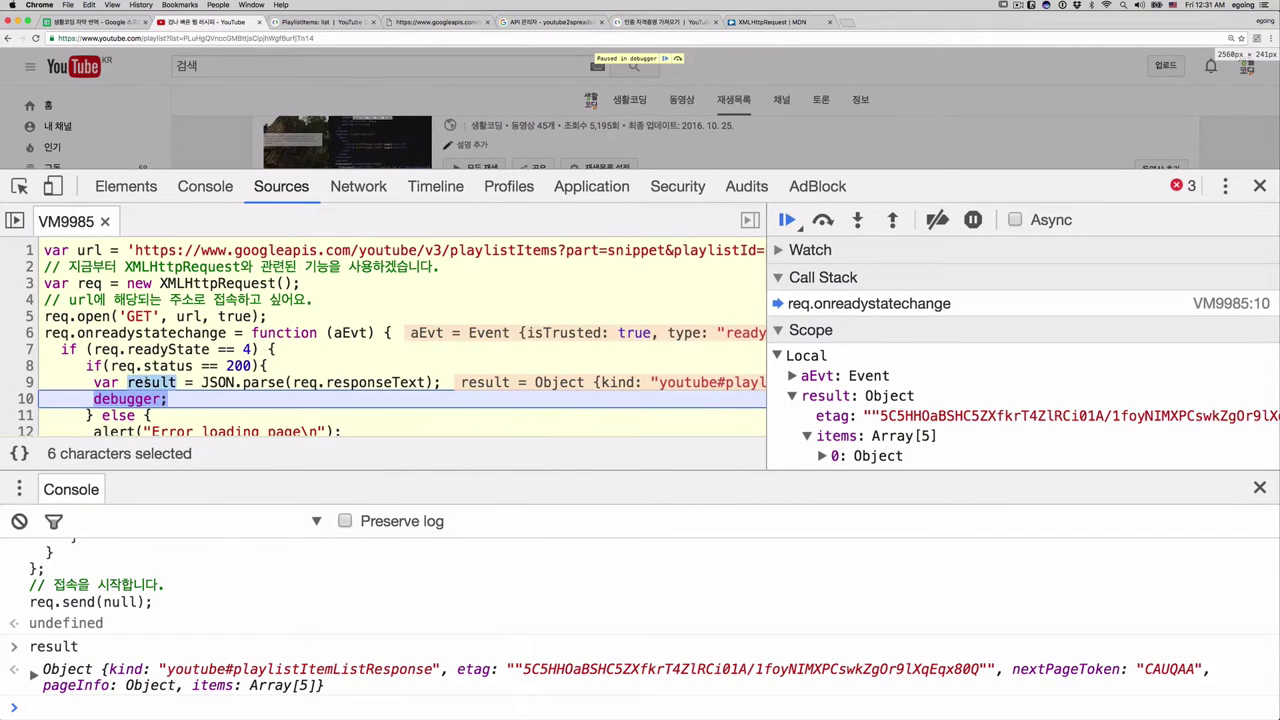
left_click(115, 708)
type("restult")
key("super+a")
type("result.")
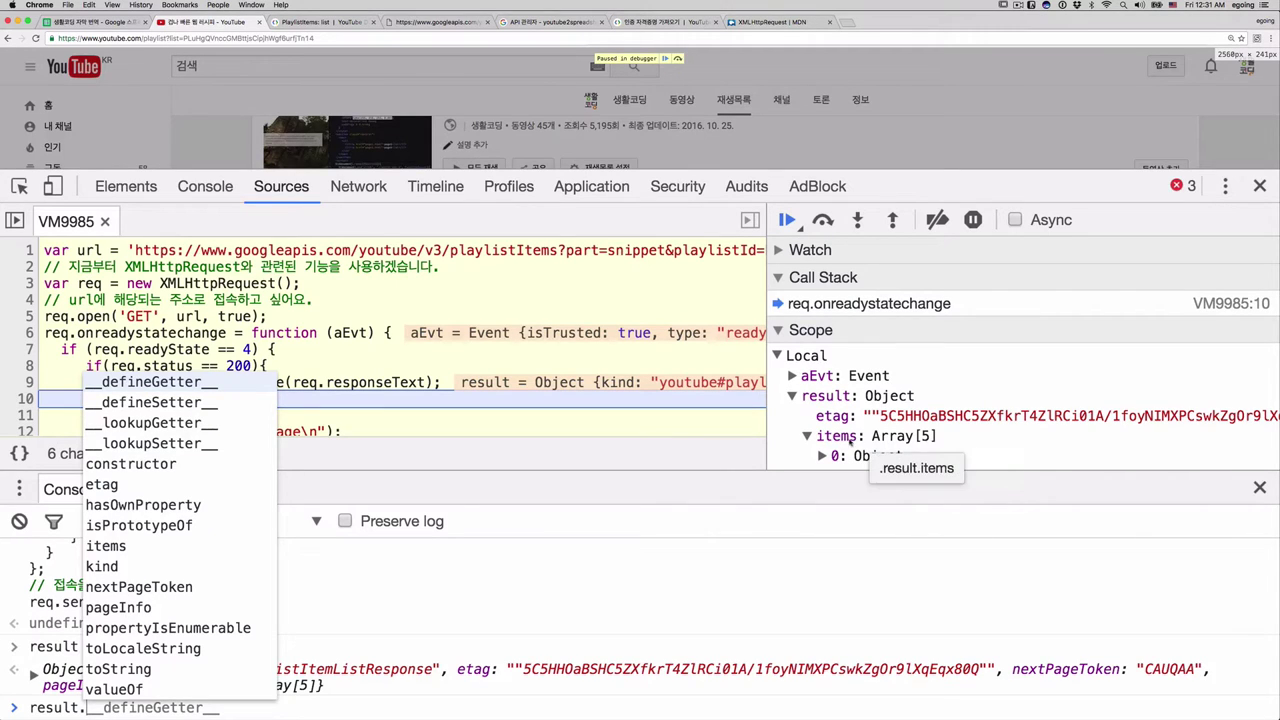
type("it")
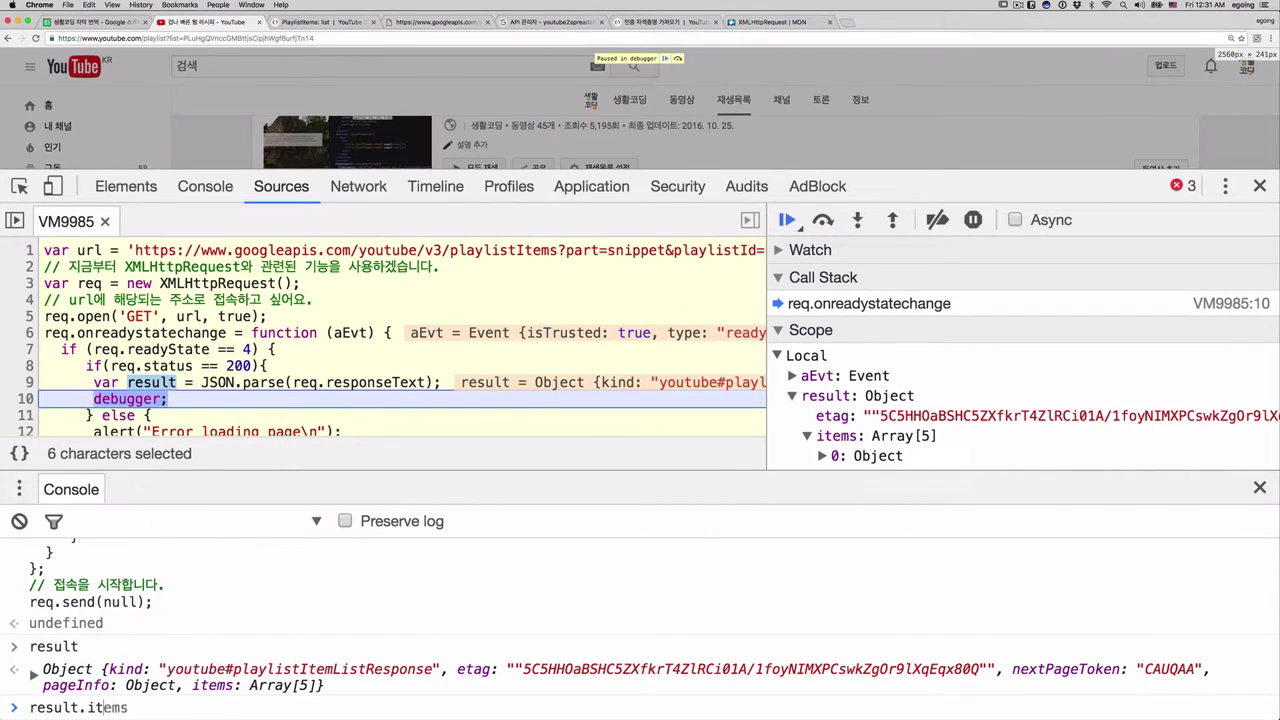
type("ems")
key("Return")
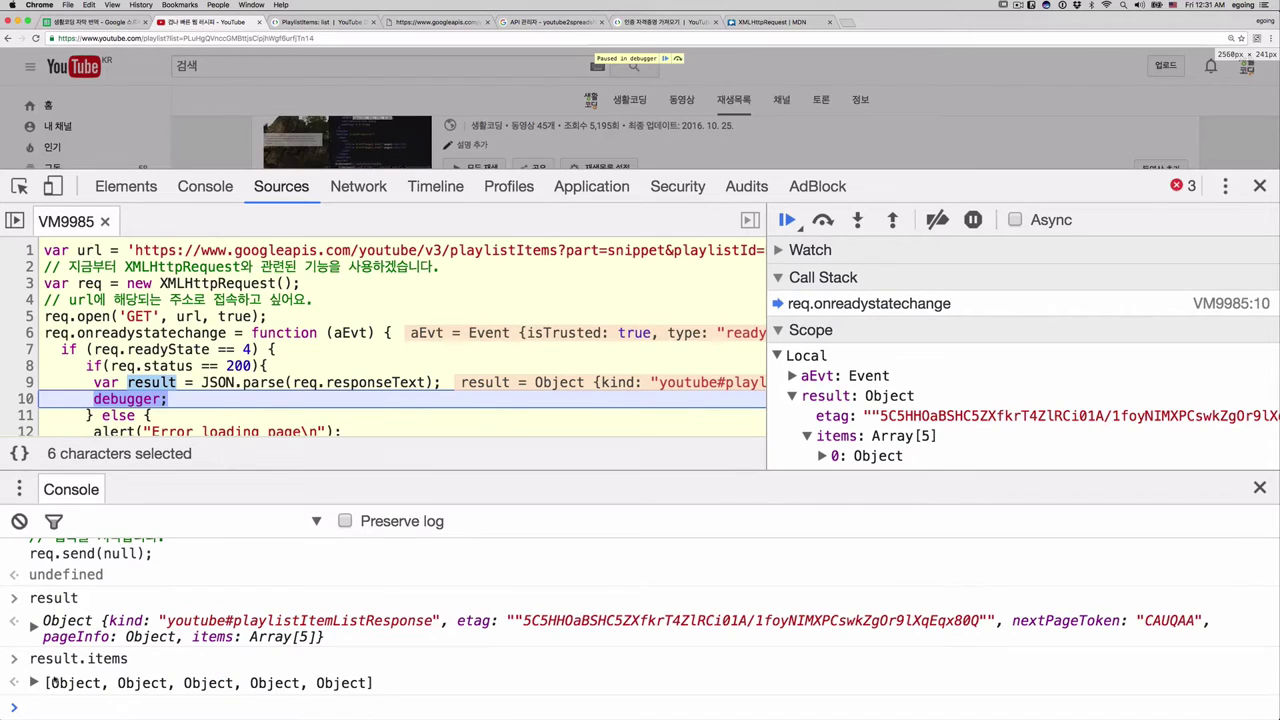
left_click(34, 682)
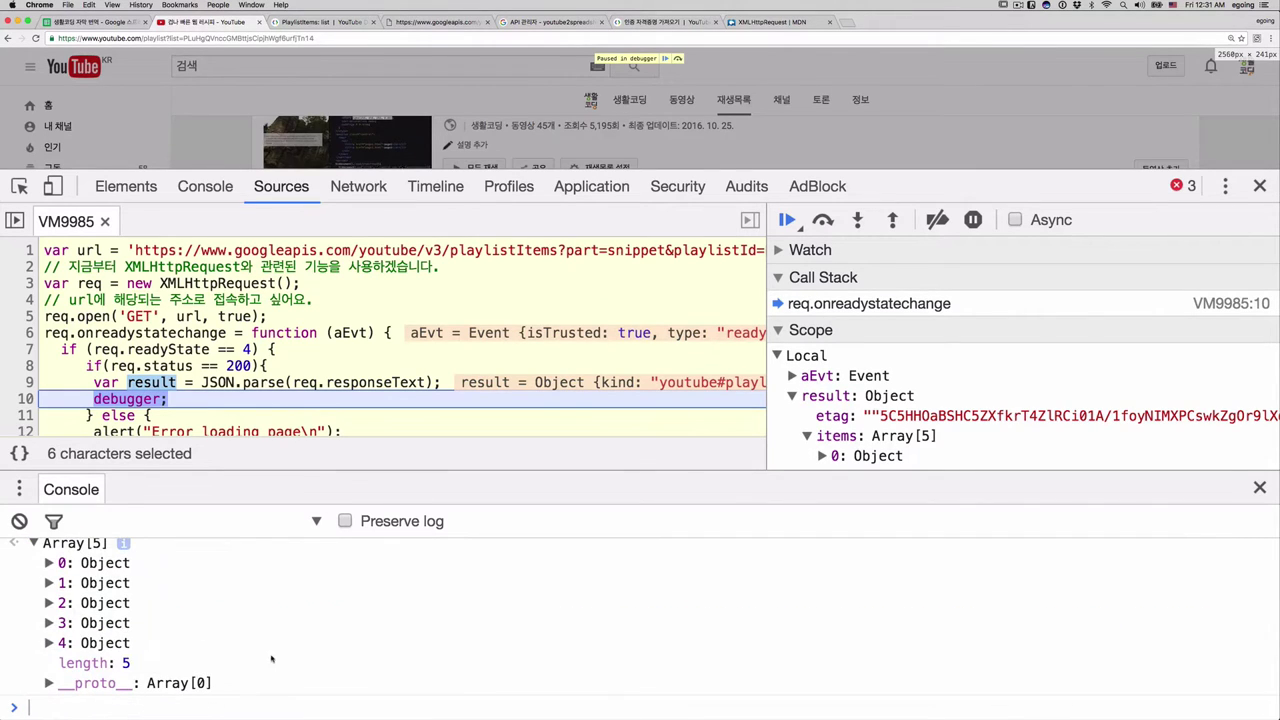
Step: Recall the full XMLHttpRequest script at the console prompt
key("Up")
key("super+a")
key("super+c")
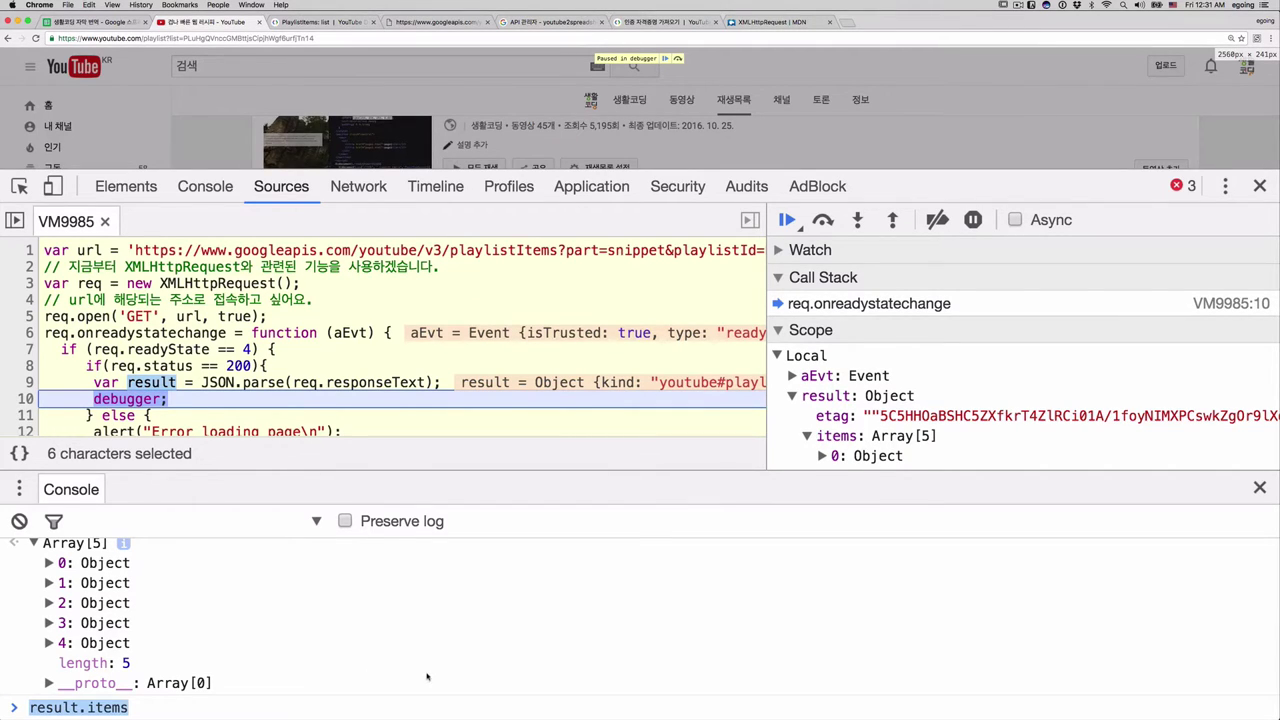
key("BackSpace")
left_click_drag(492, 486, 492, 350)
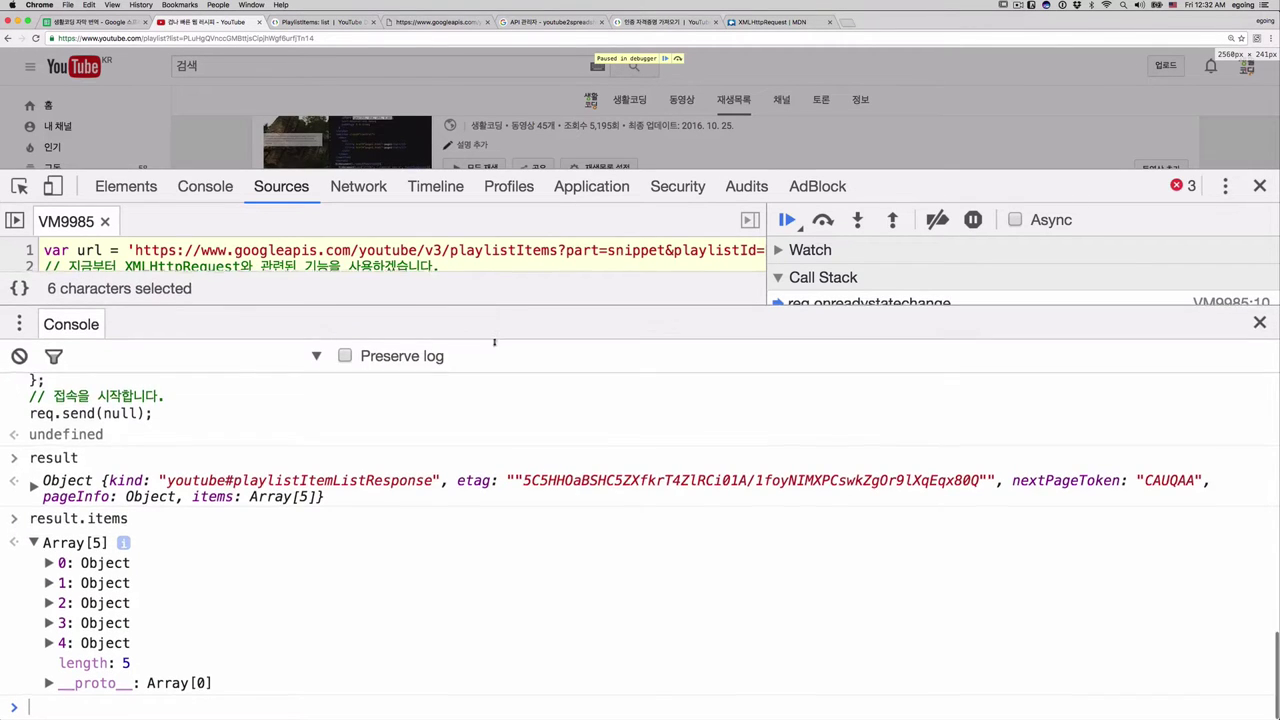
key("Up")
key("Up")
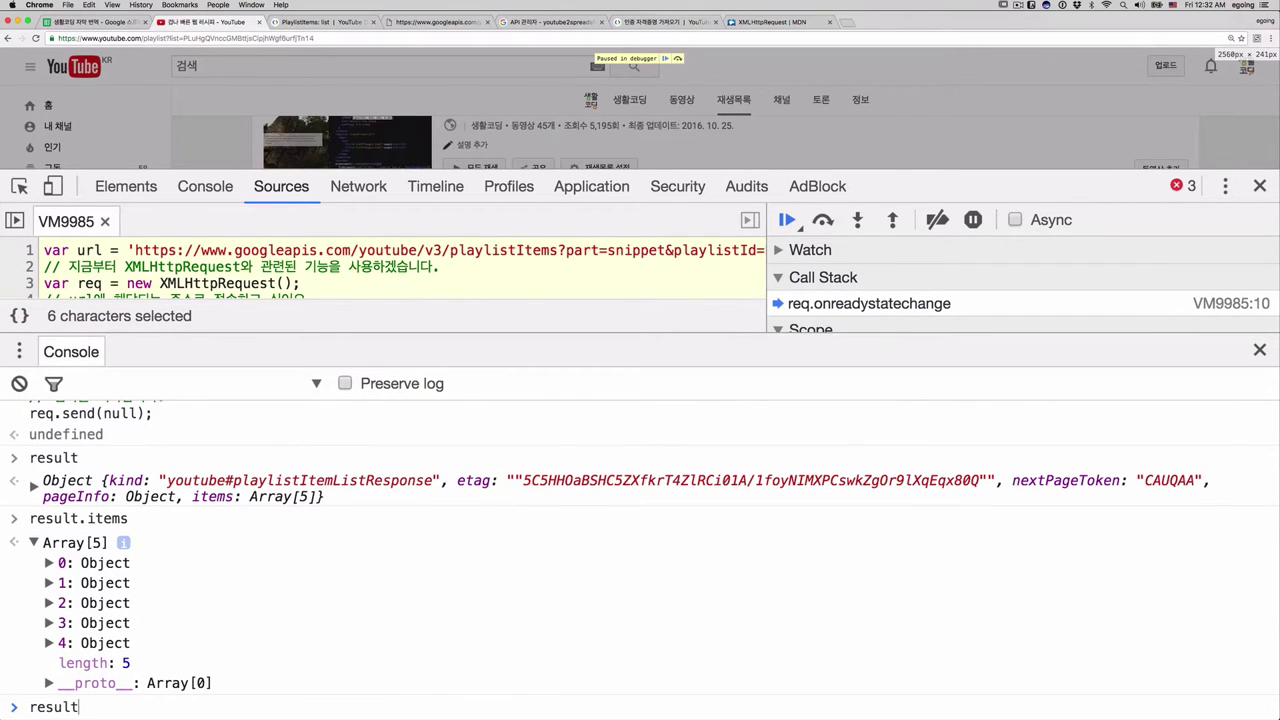
key("Up")
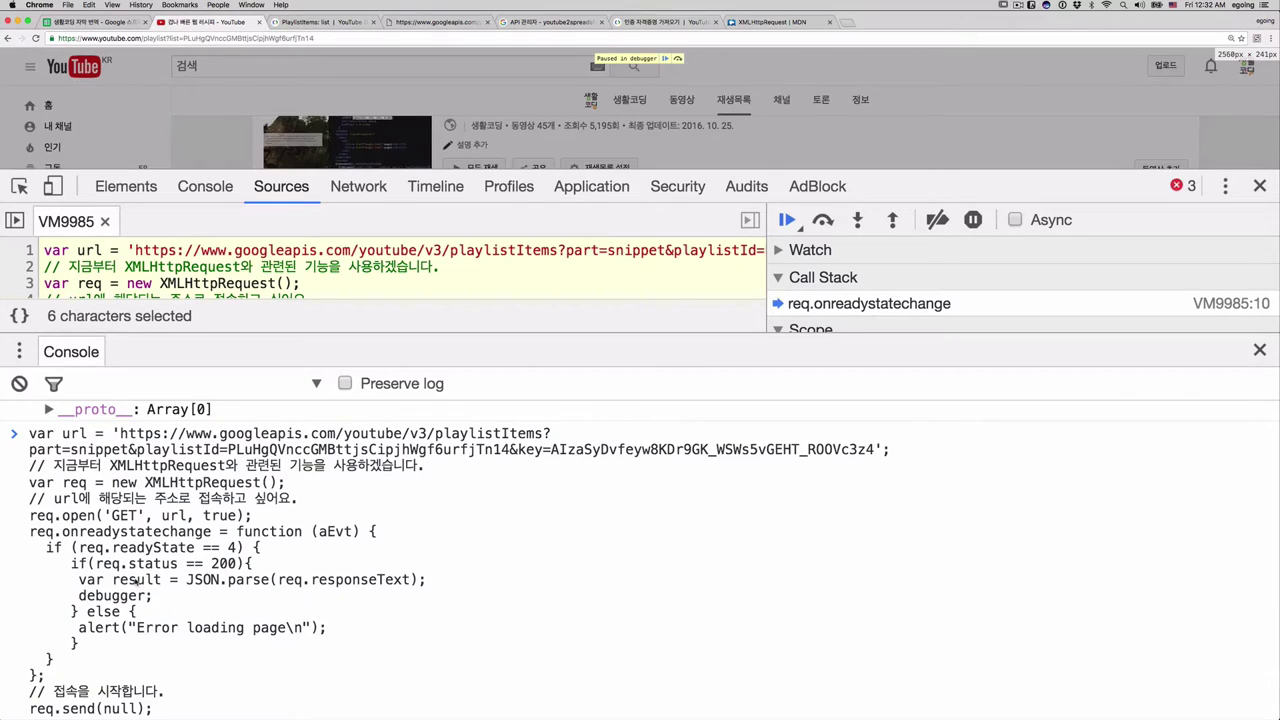
Step: Add var items = result.items; after the JSON.parse line
left_click(476, 584)
key("shift+Return")
type("v")
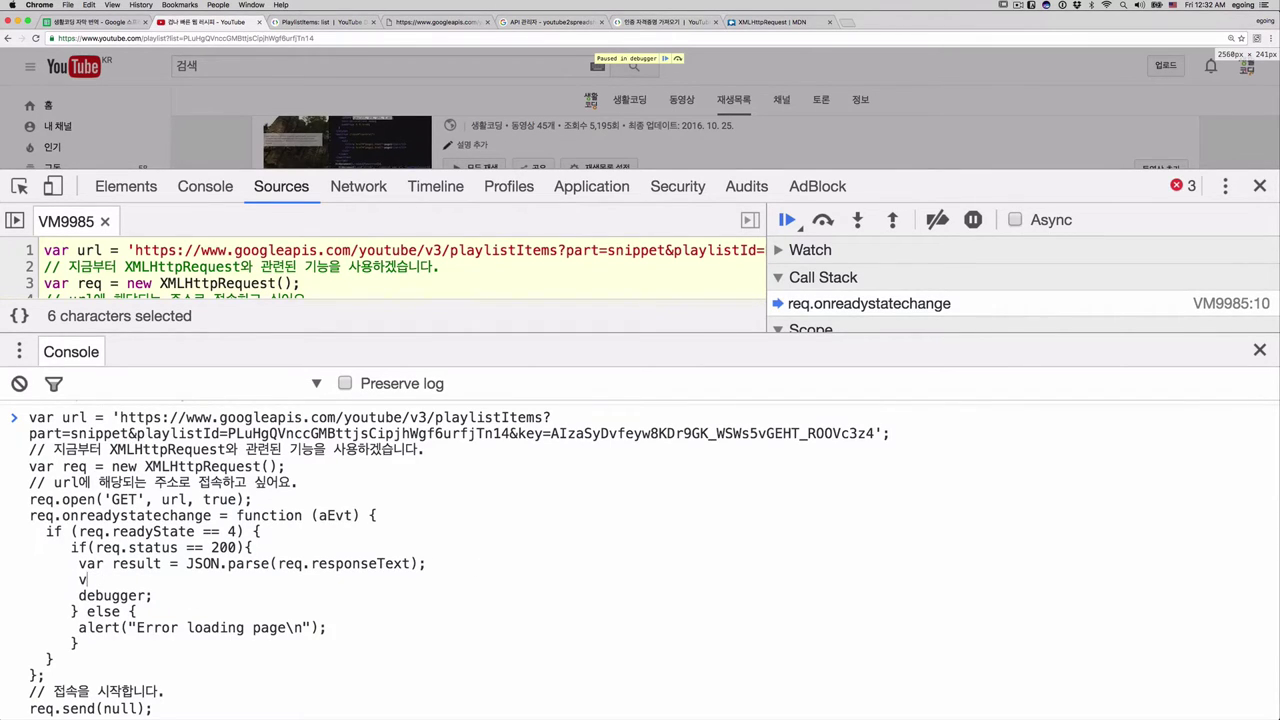
type("ar items = ")
type("result.items;")
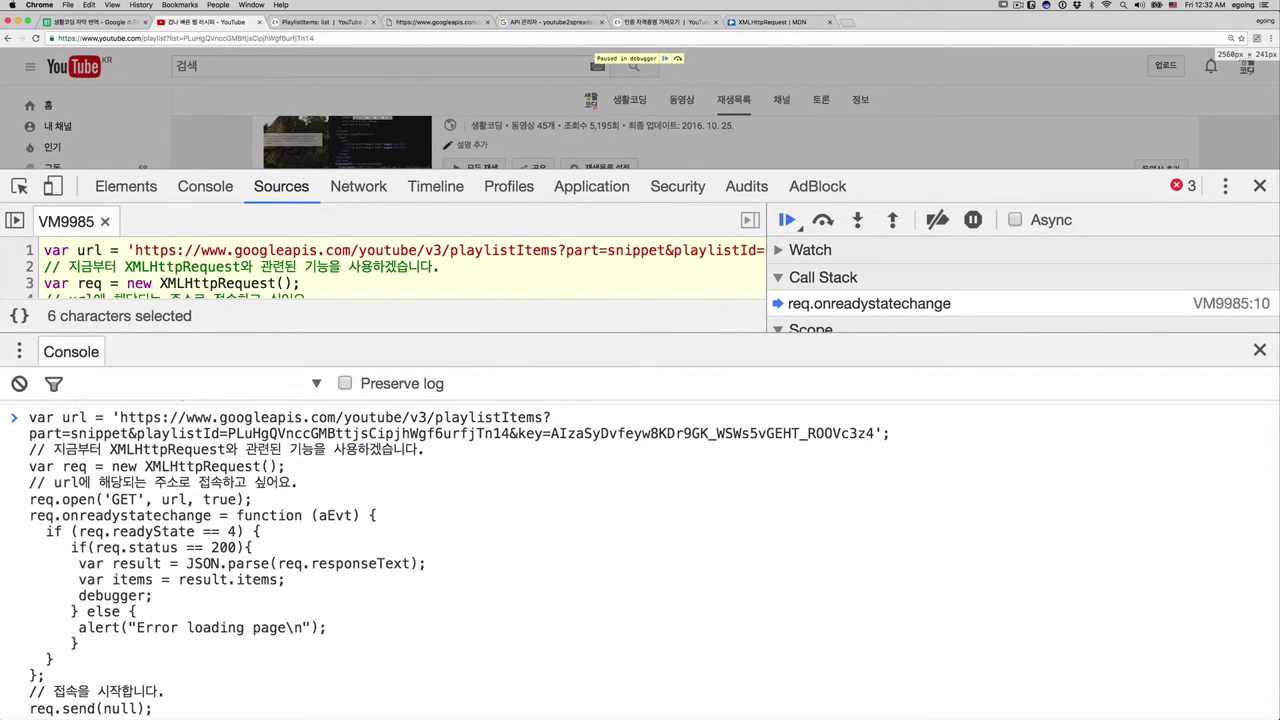
Step: Delete the debugger; line and resume the paused script
key("shift+Home")
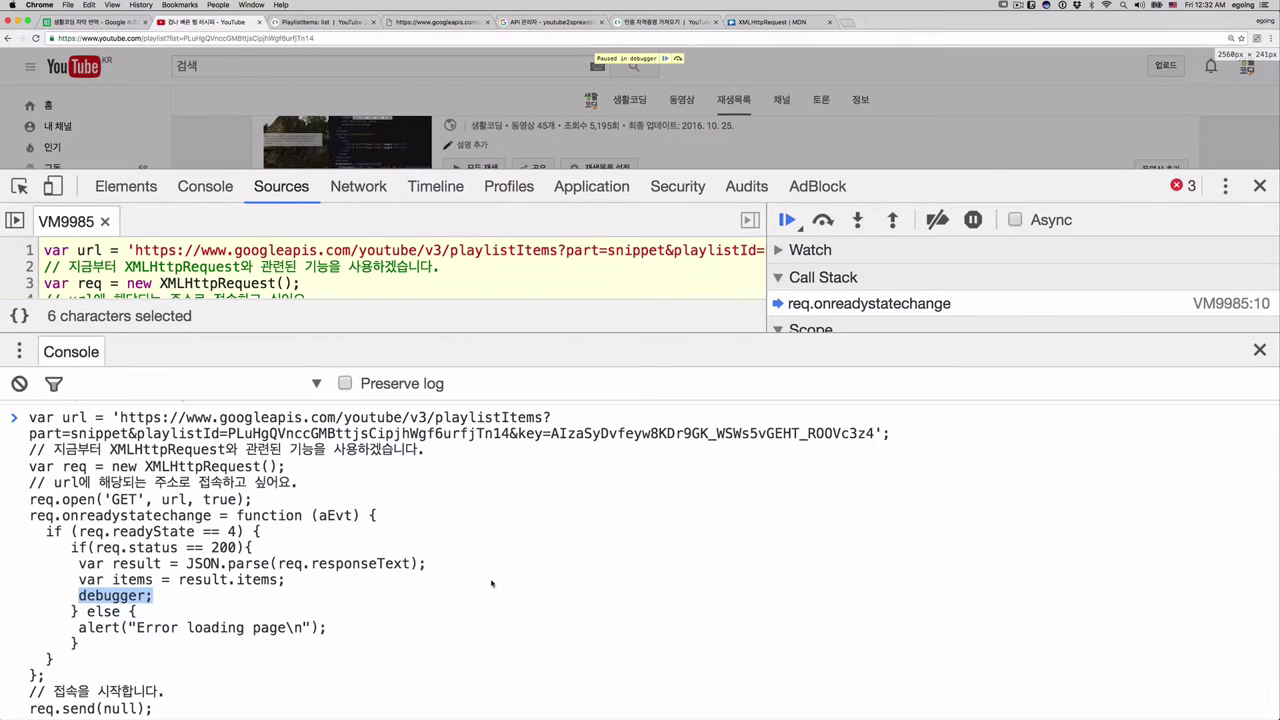
key("BackSpace")
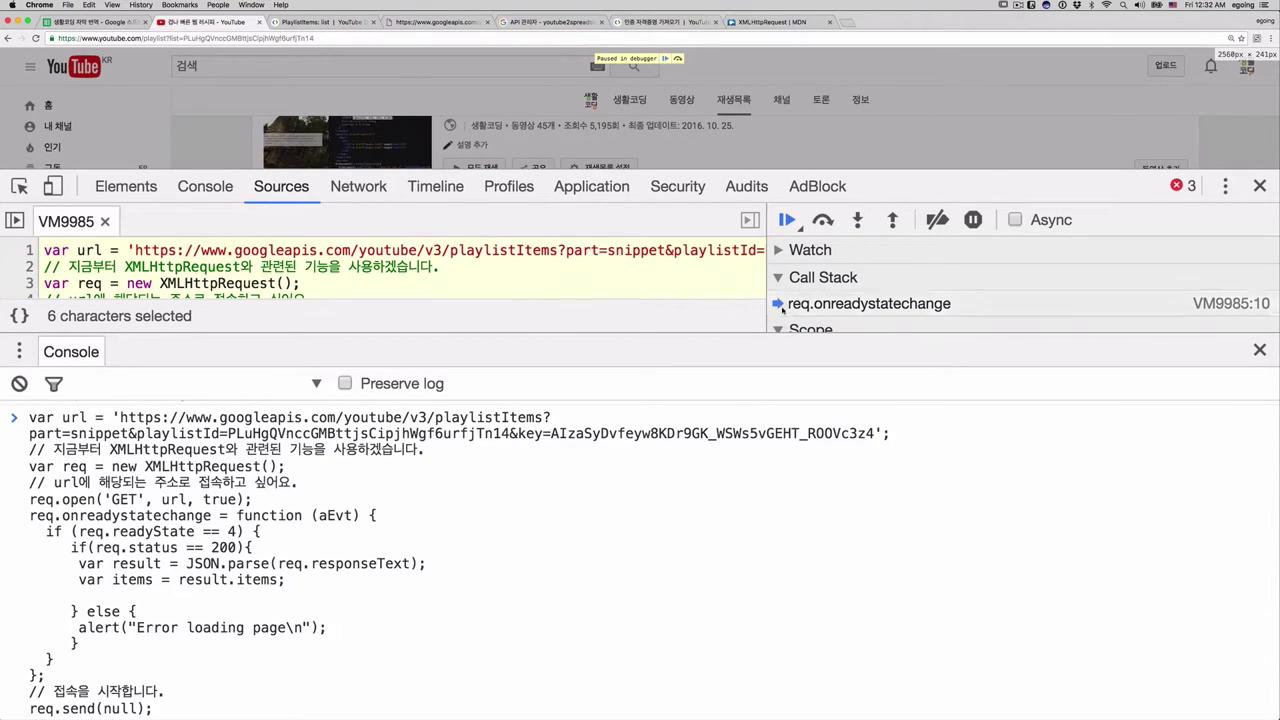
left_click_drag(778, 338, 778, 535)
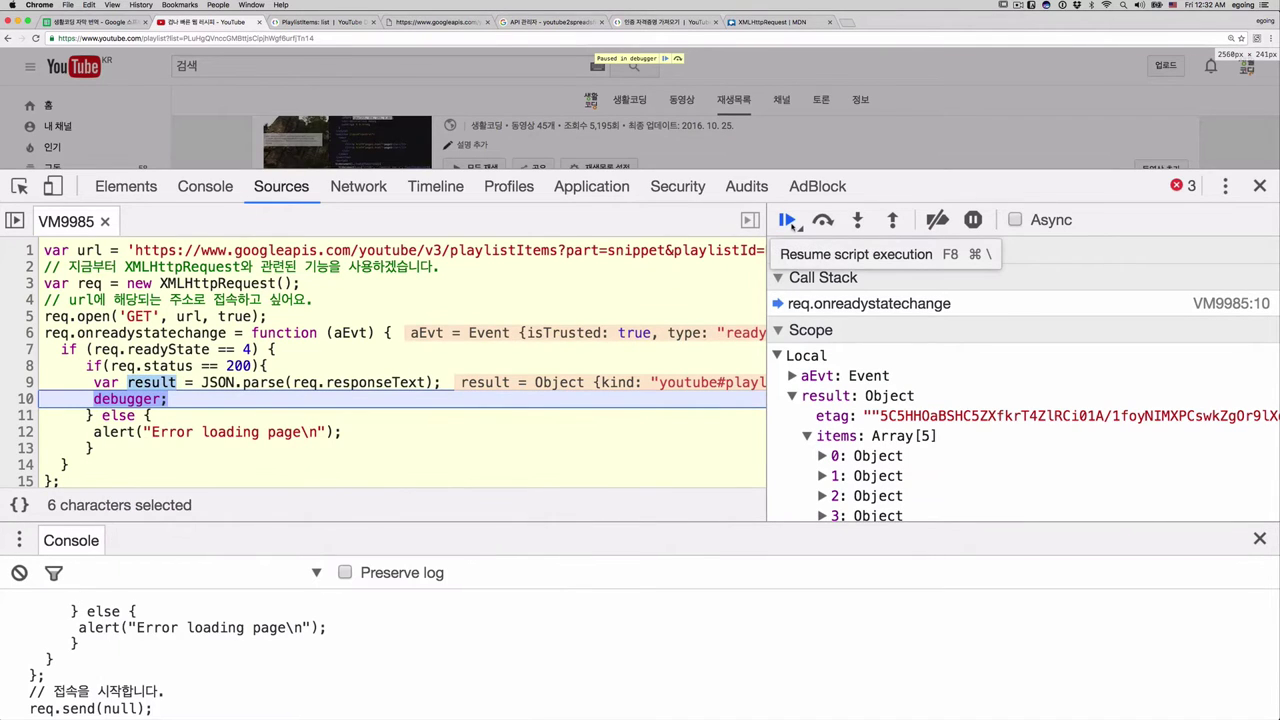
left_click(788, 222)
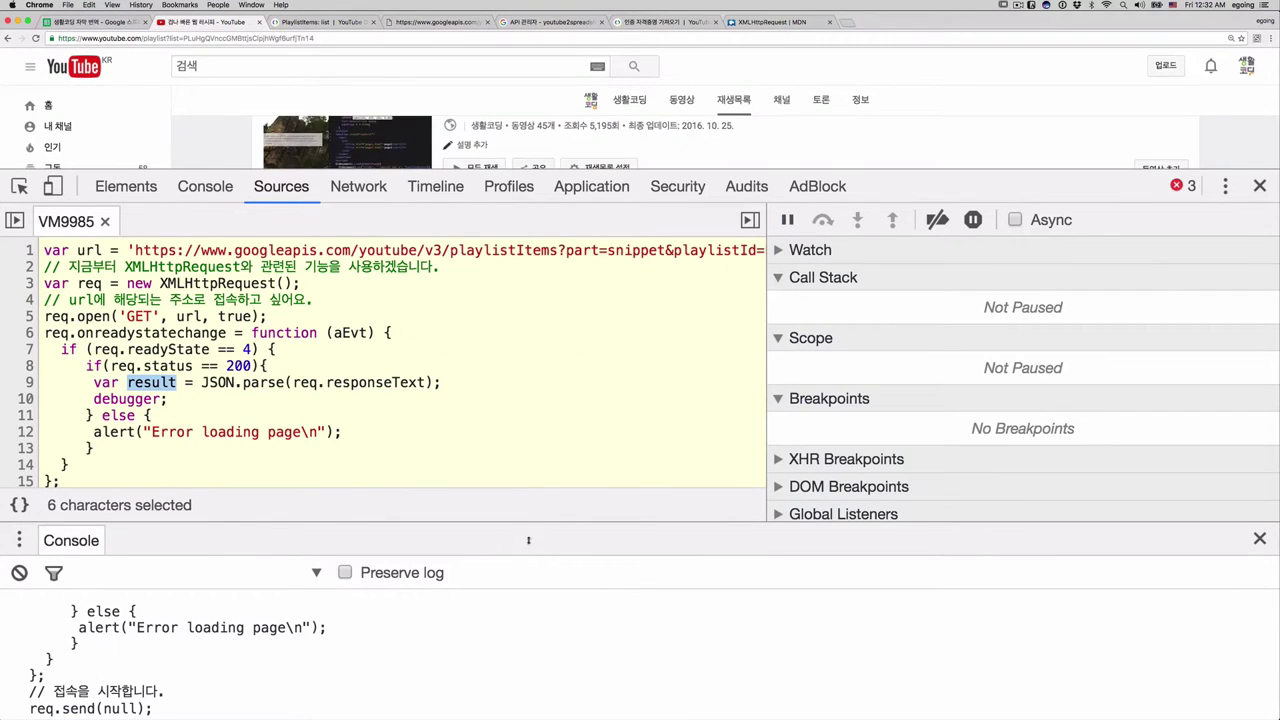
Step: Start a for(var i=0; i<items.length; i++){ loop in the success branch
left_click_drag(535, 487, 535, 313)
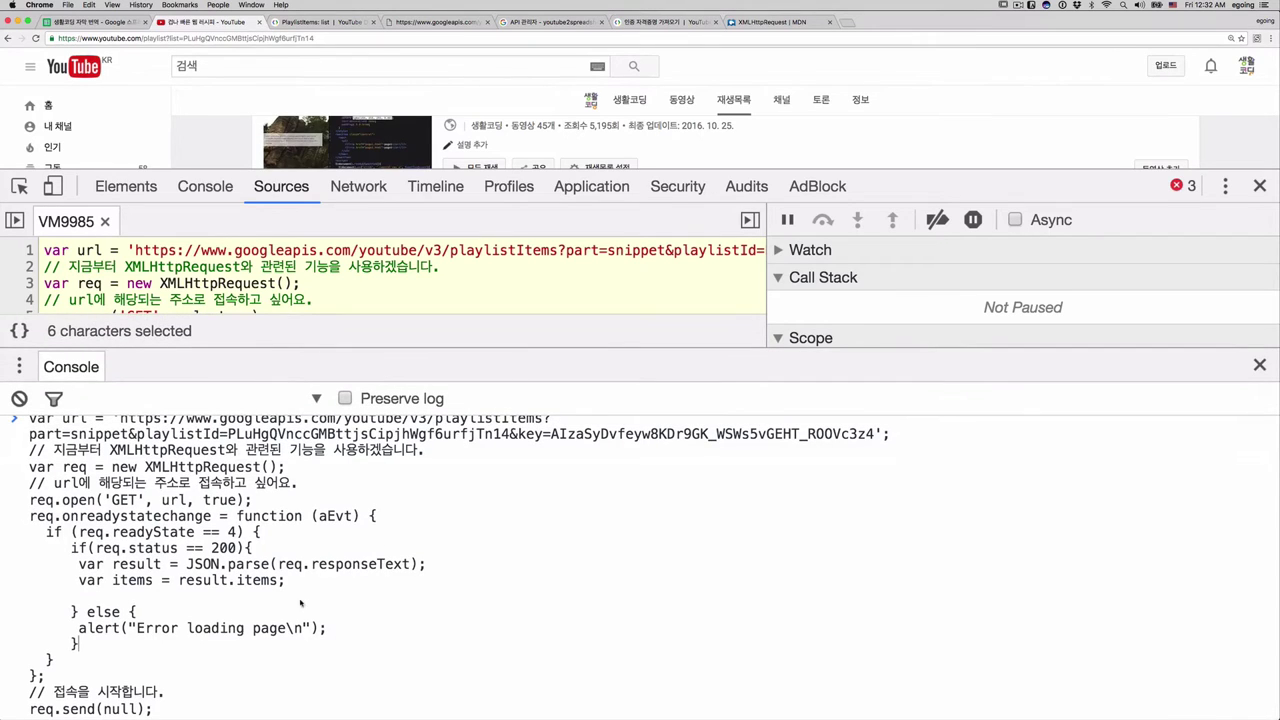
double_click(136, 580)
left_click(140, 584)
double_click(143, 585)
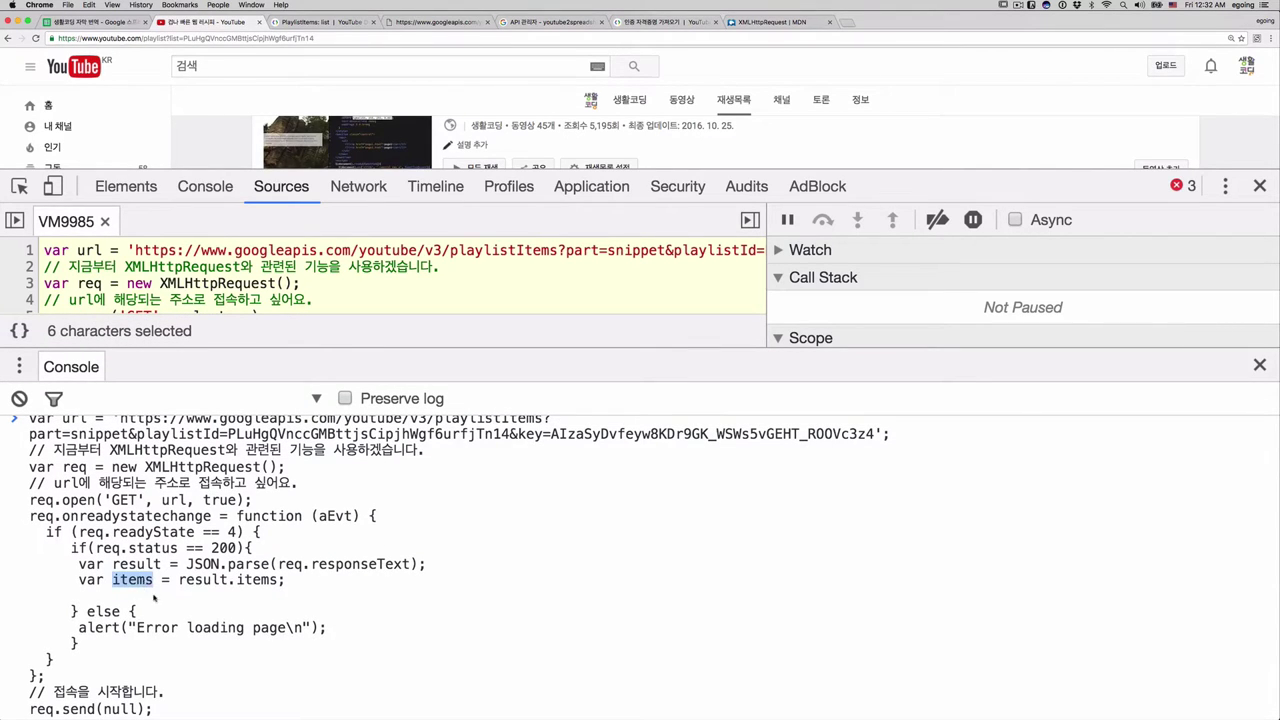
left_click(156, 600)
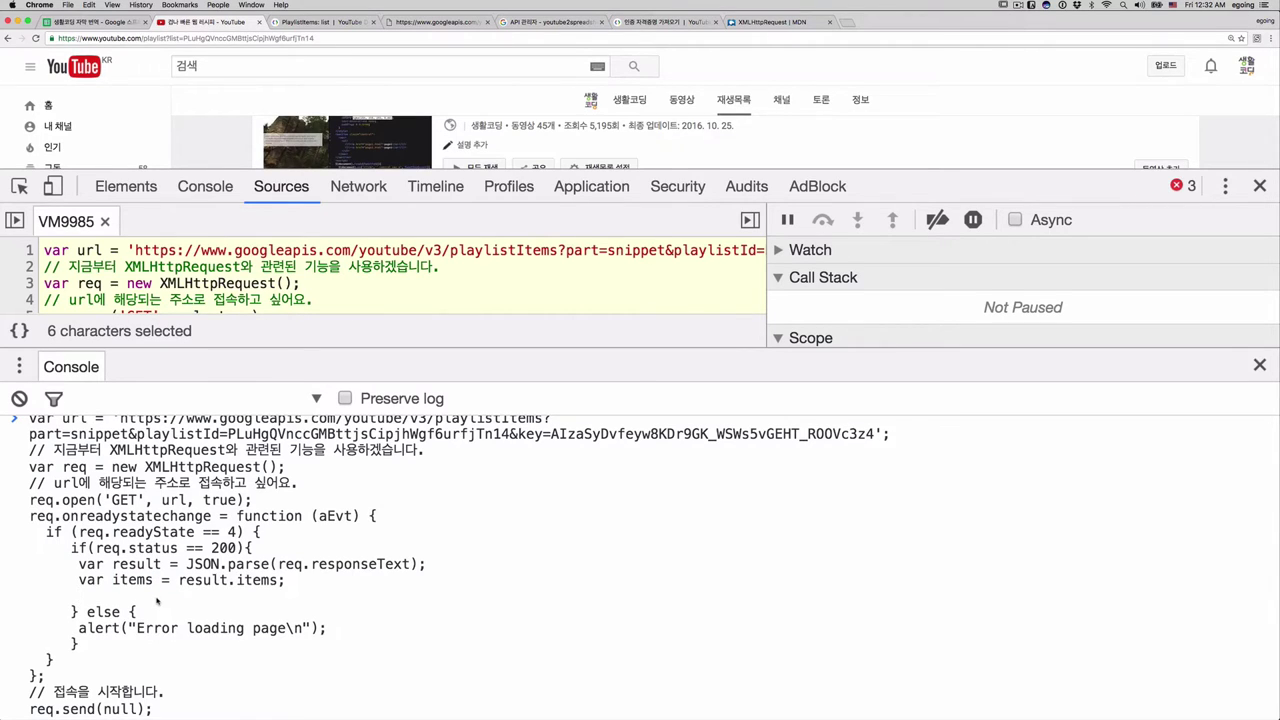
type("for(va")
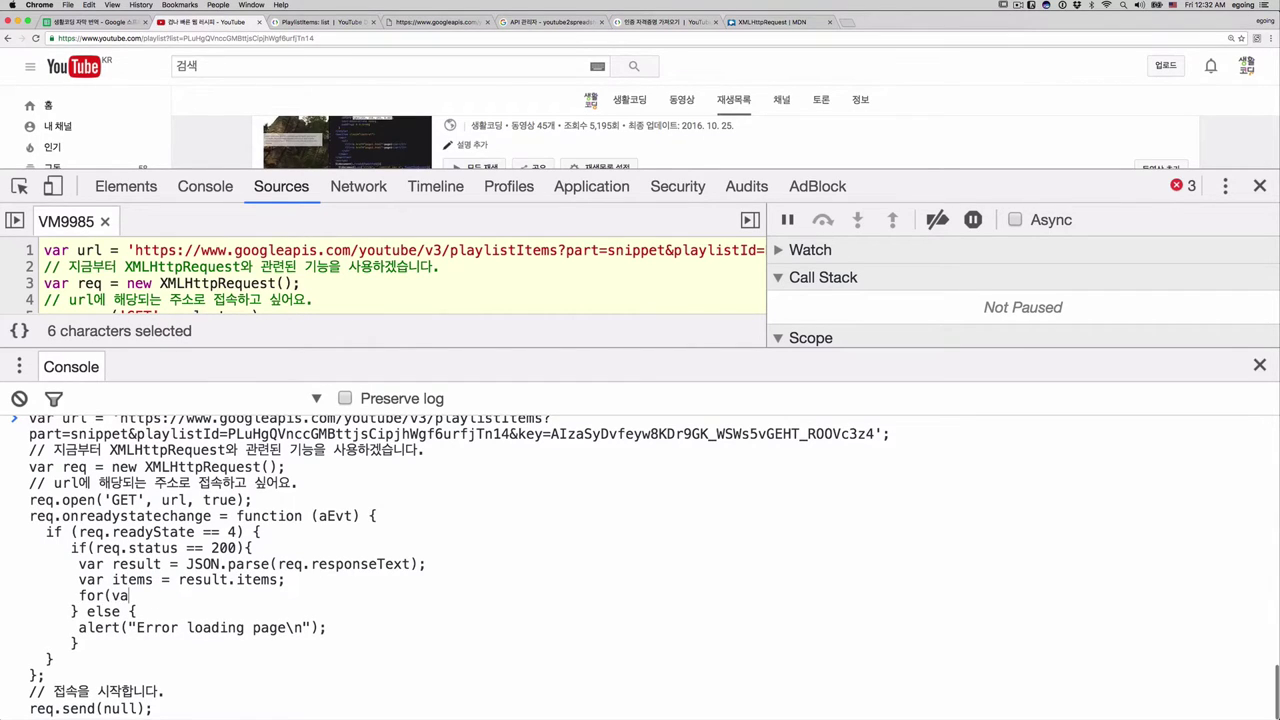
type("r i=[")
key("BackSpace")
type("0; i< items")
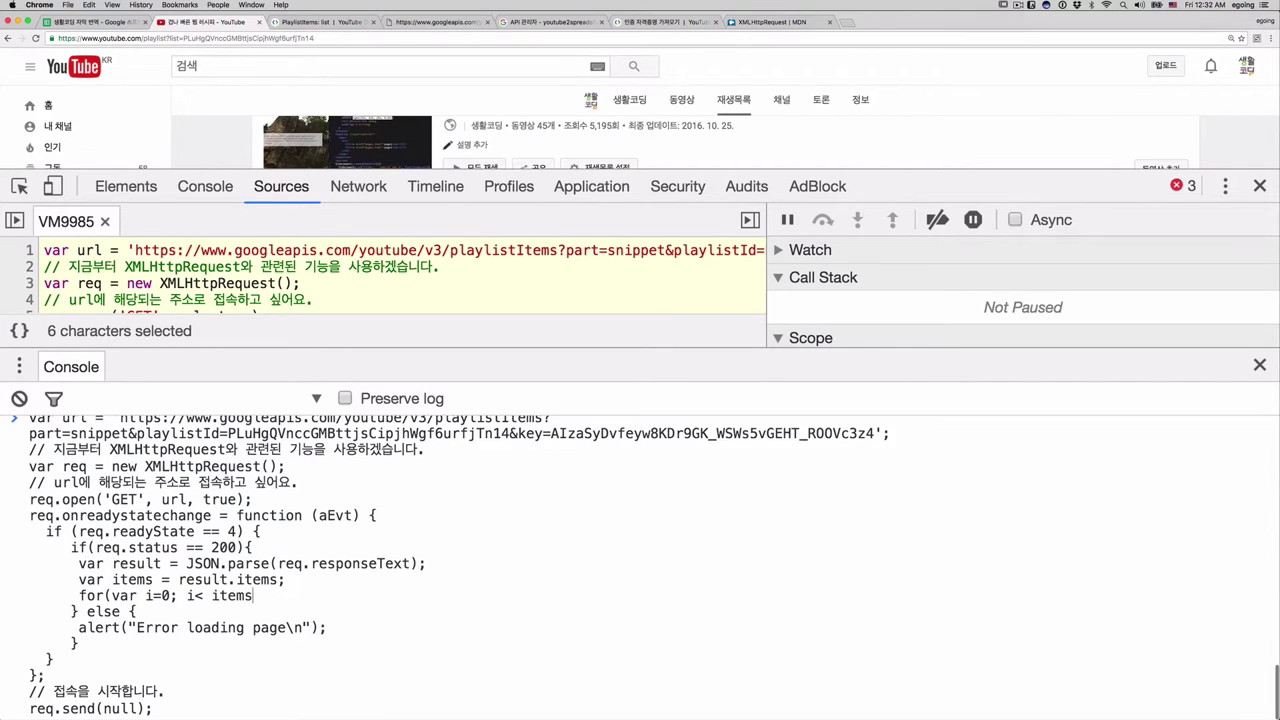
key("BackSpace")
key("BackSpace")
key("BackSpace")
type("item.")
key("BackSpace")
type("s.l")
type("ength")
type("i")
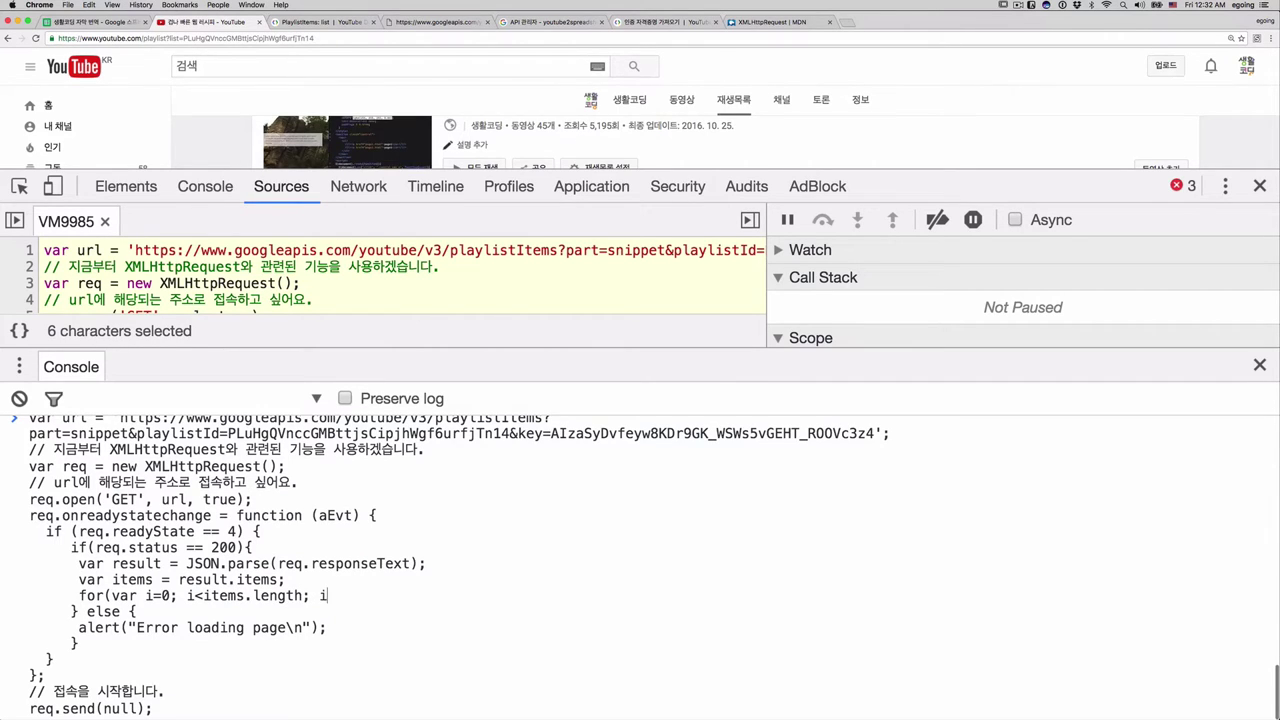
type("++){")
Step: Close the loop with console.log(items[i]); in its body and run it, logging five playlistItems
key("Return")
key("Return")
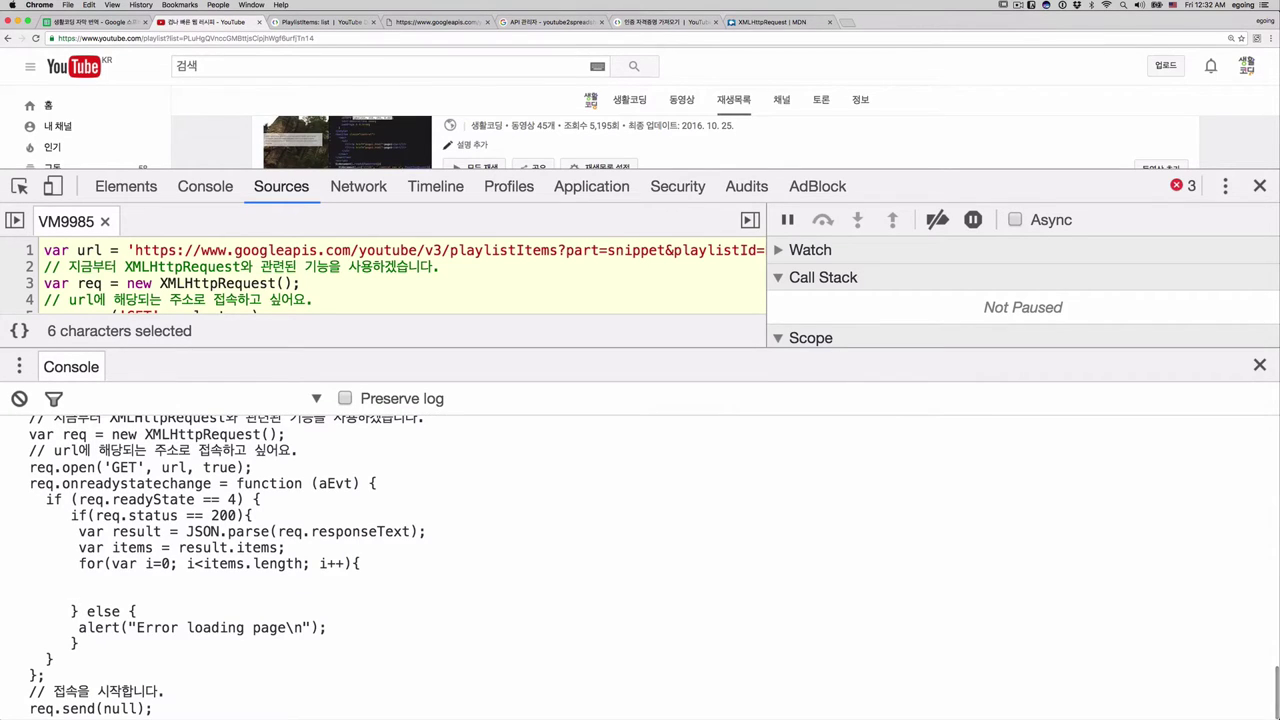
type("}")
key("Up")
type("console.")
type("log(items")
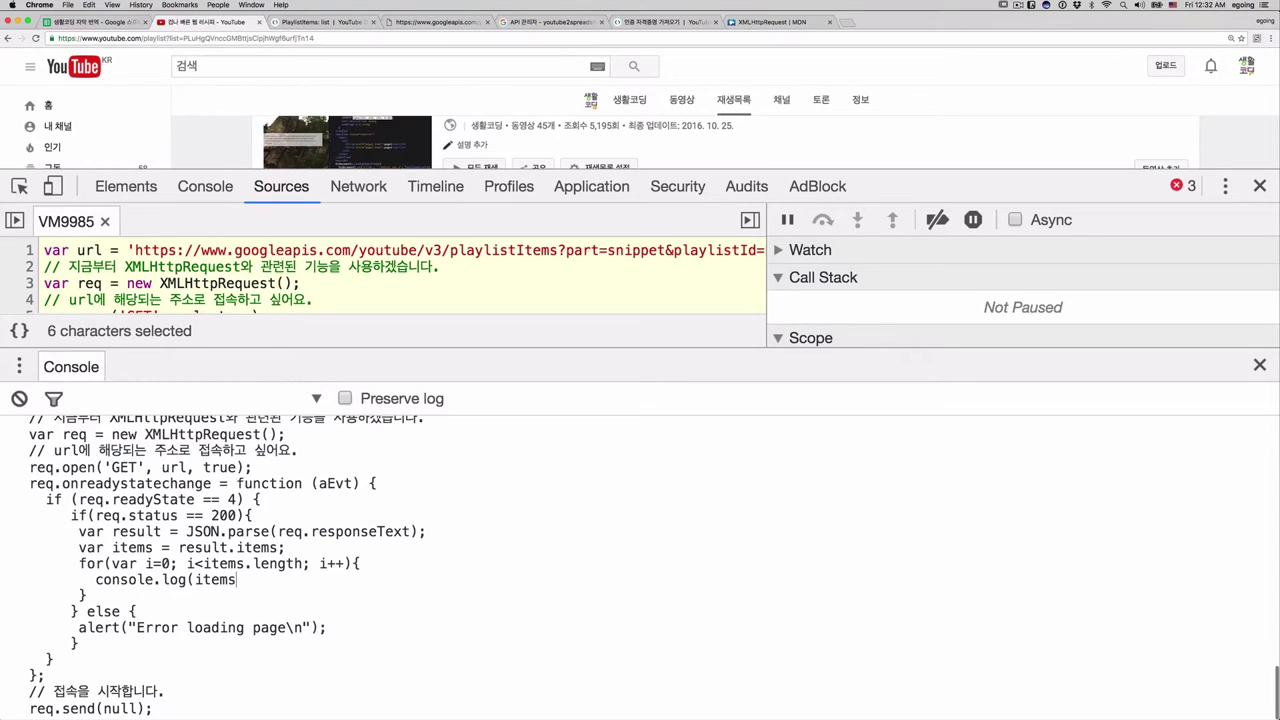
type("[i]);")
double_click(231, 564)
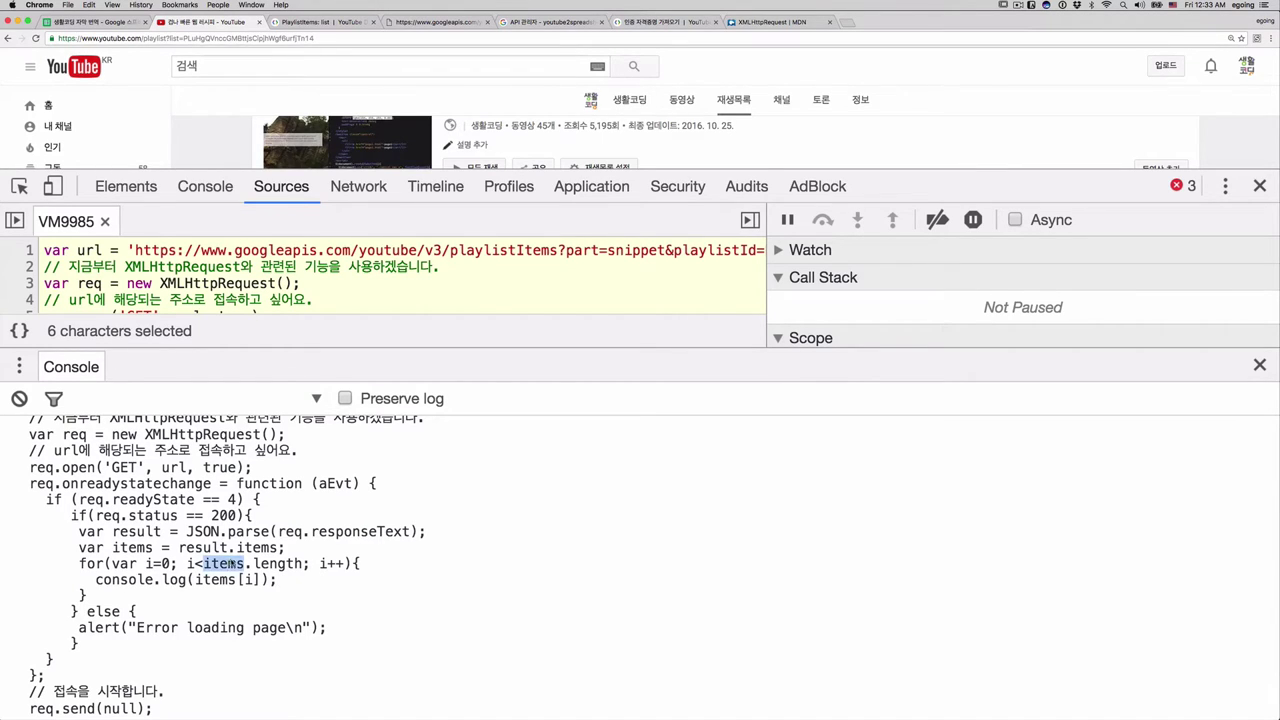
left_click_drag(105, 564, 383, 564)
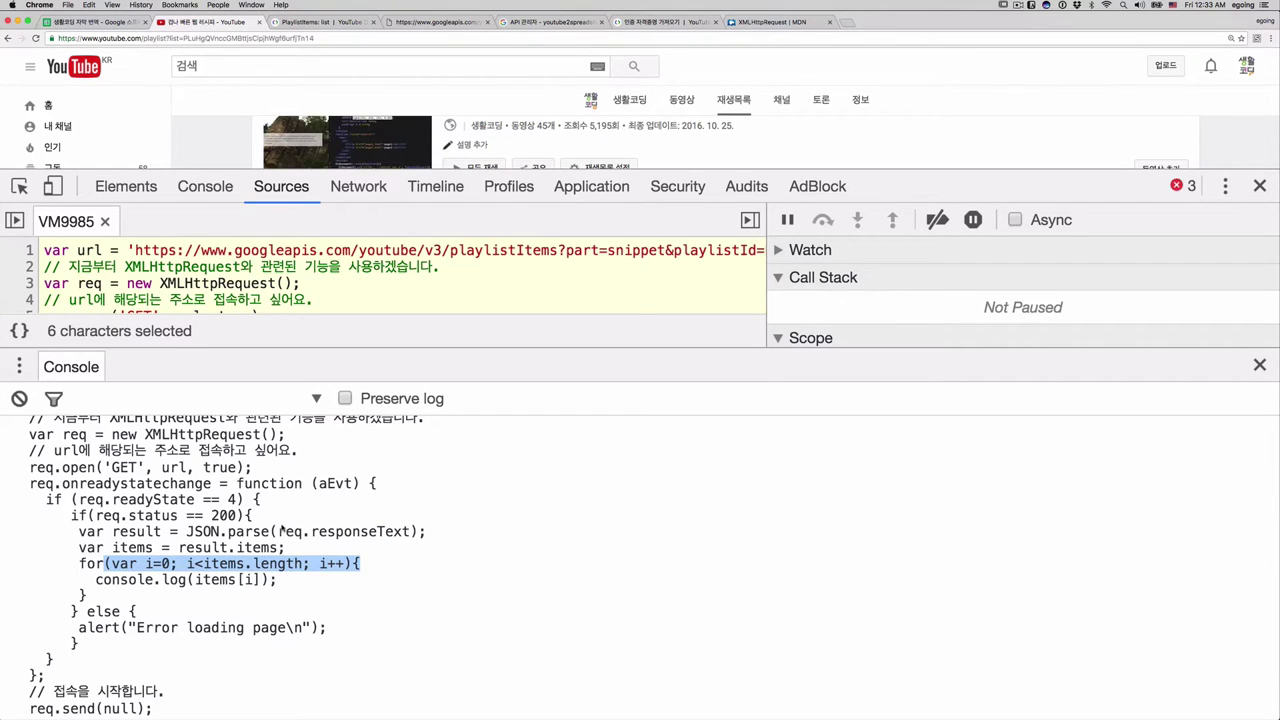
left_click(174, 593)
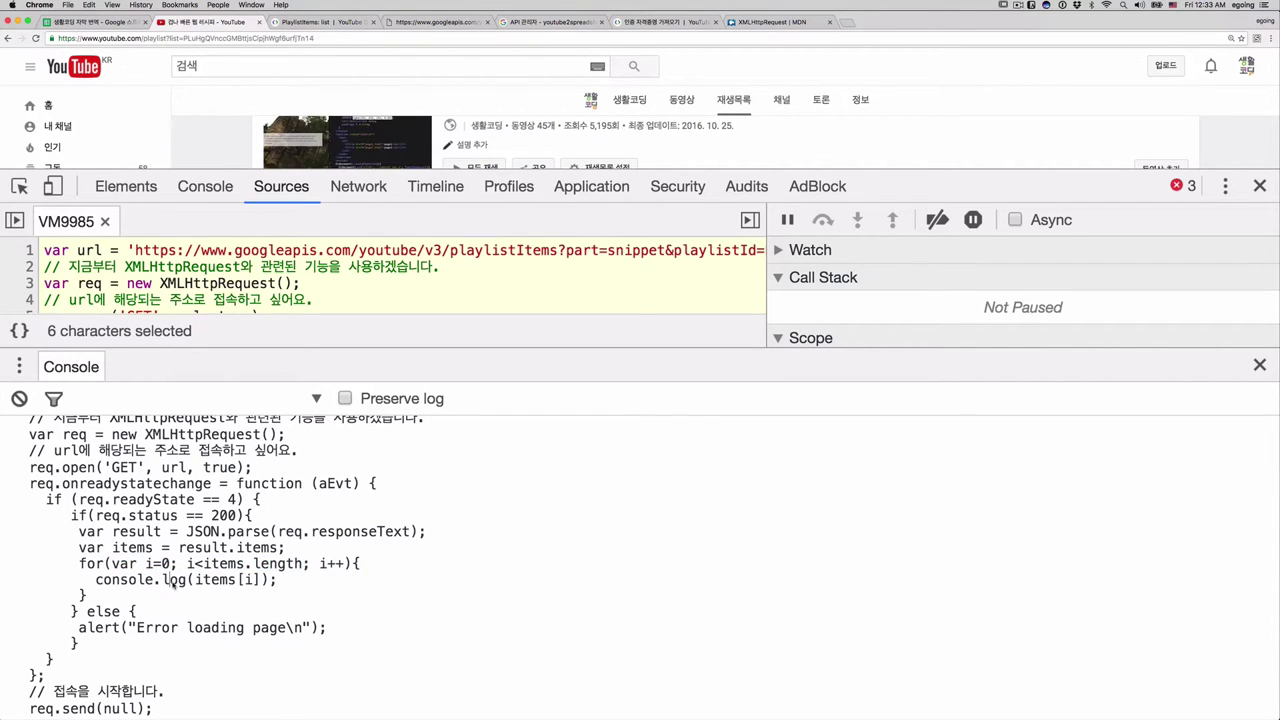
key("Return")
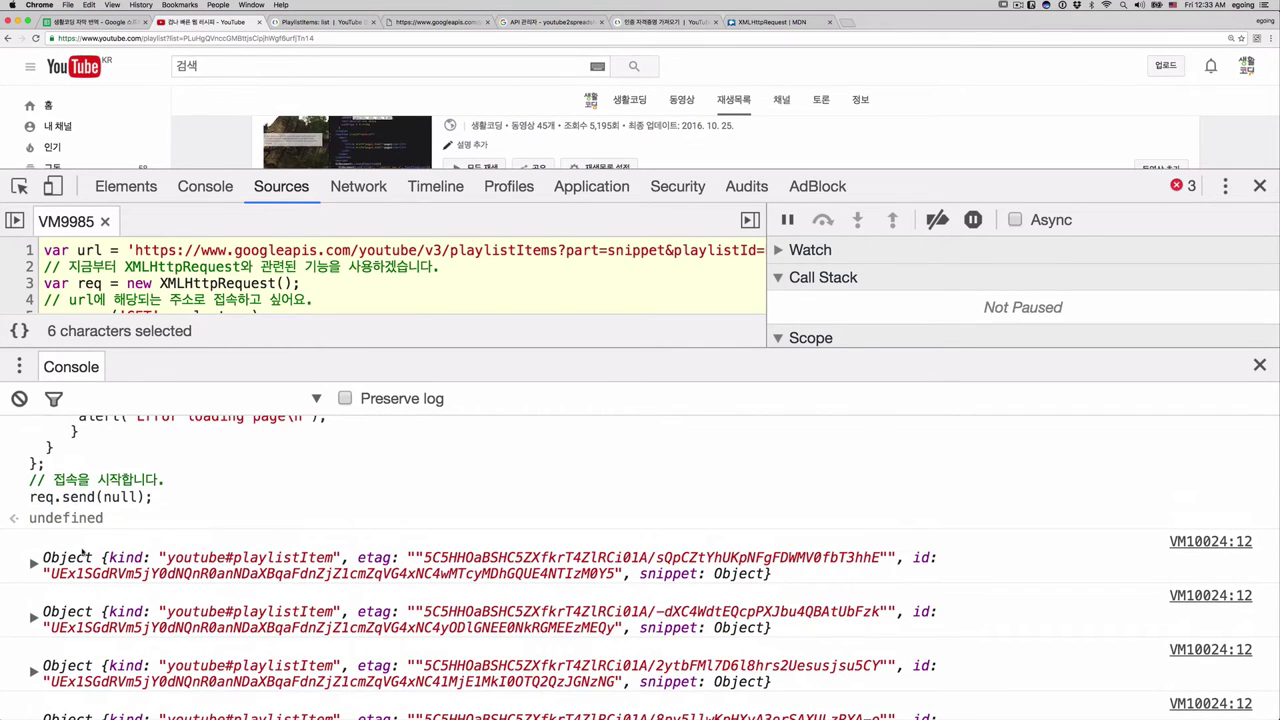
Step: Rerun the loop script to log the playlist items again
left_click(32, 563)
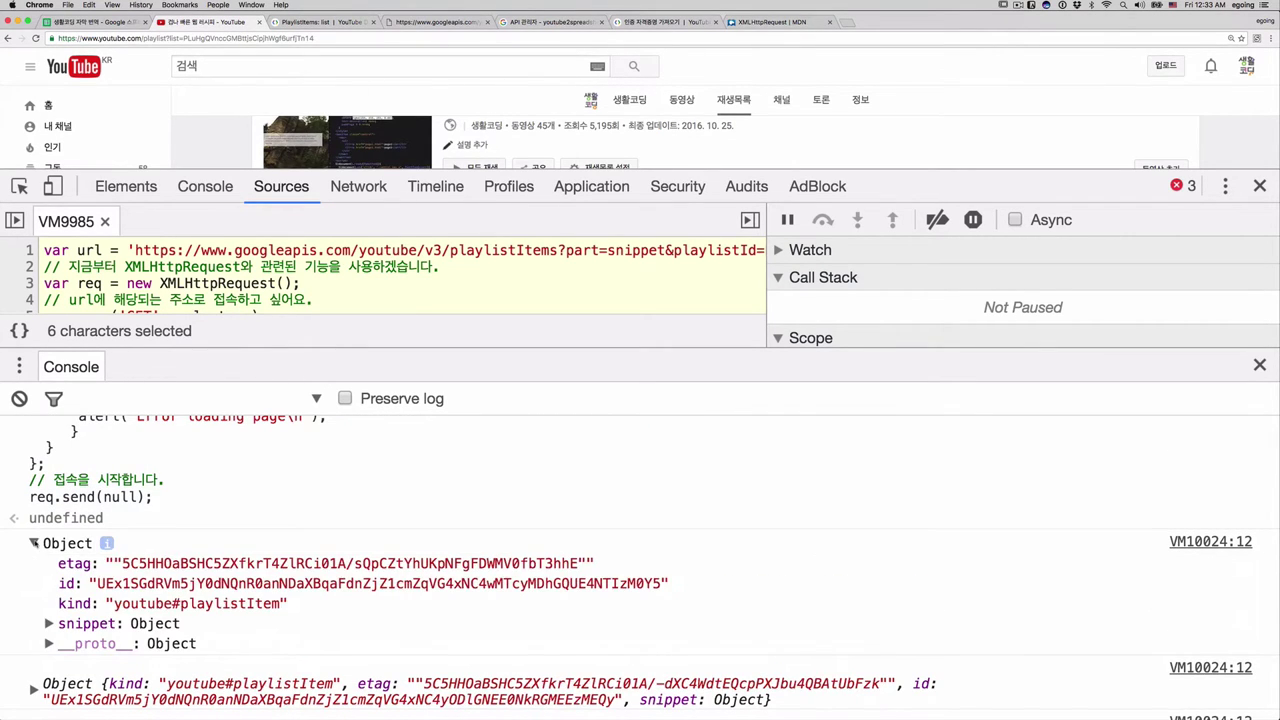
left_click(33, 543)
scroll(270, 628, "down", 2)
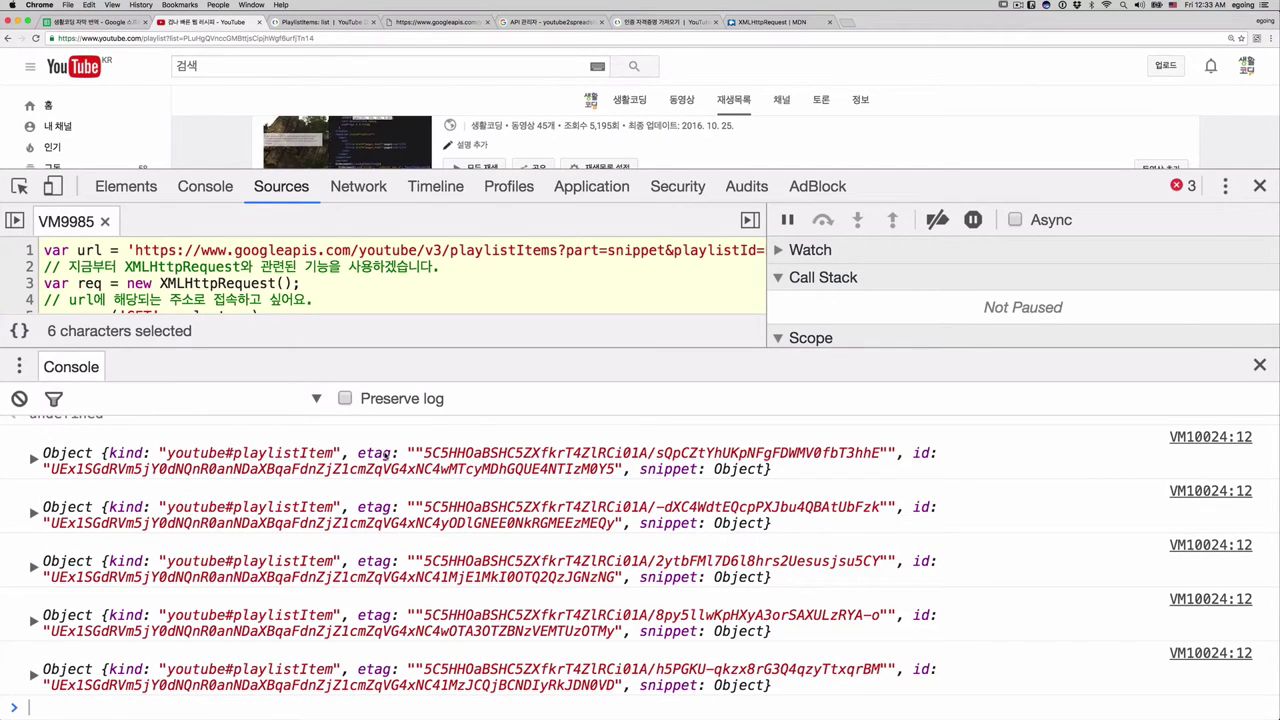
key("Up")
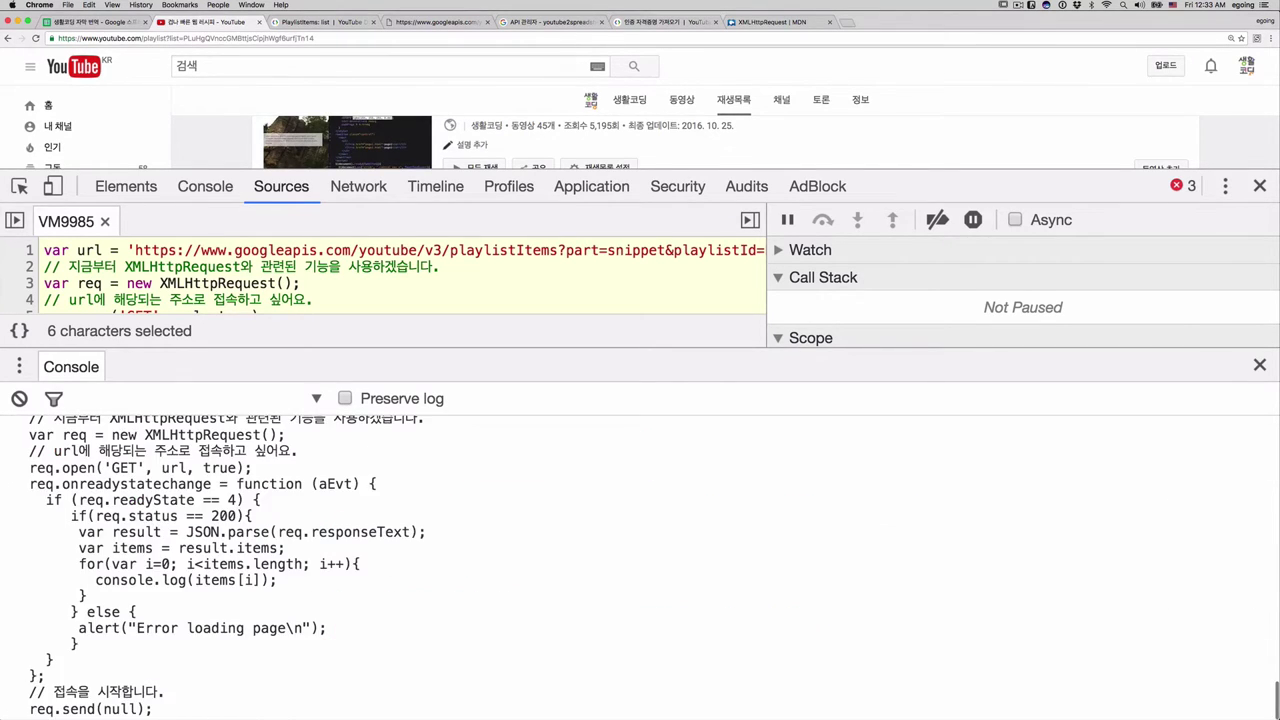
key("Return")
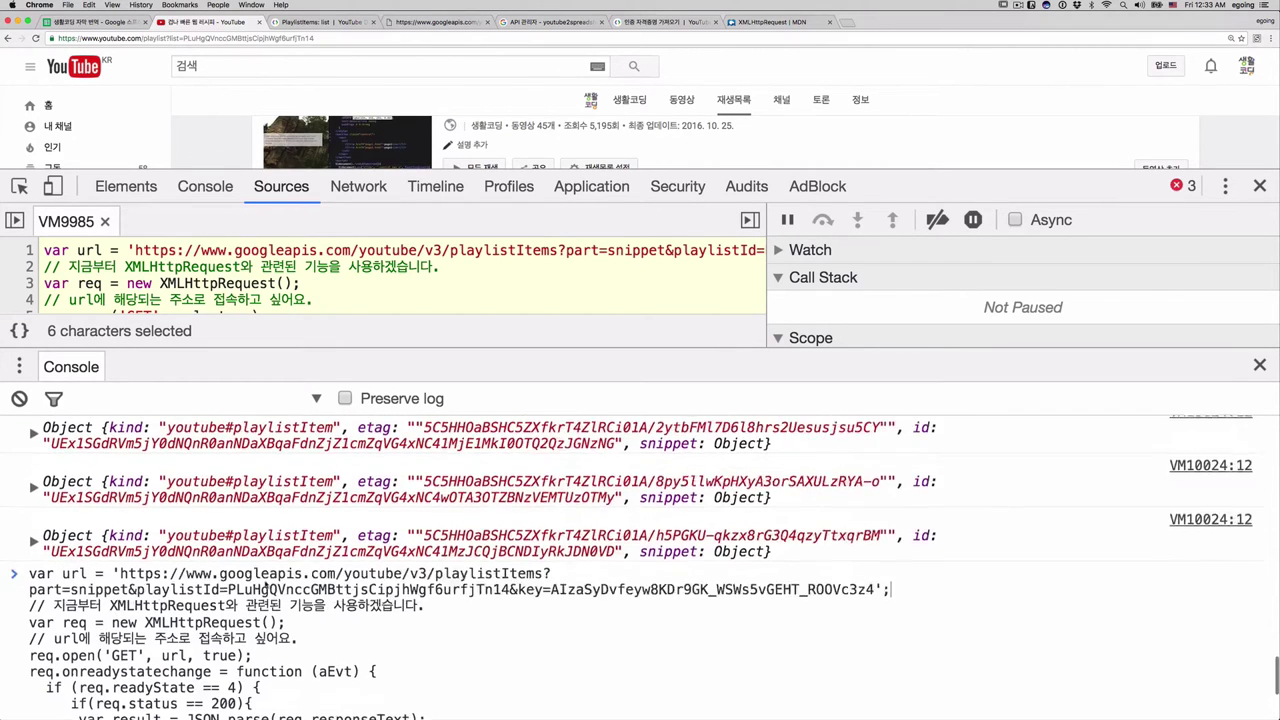
Step: Expand the first logged item's snippet and resourceId to reveal videoId 5ui9JmfdiUc
left_click(34, 471)
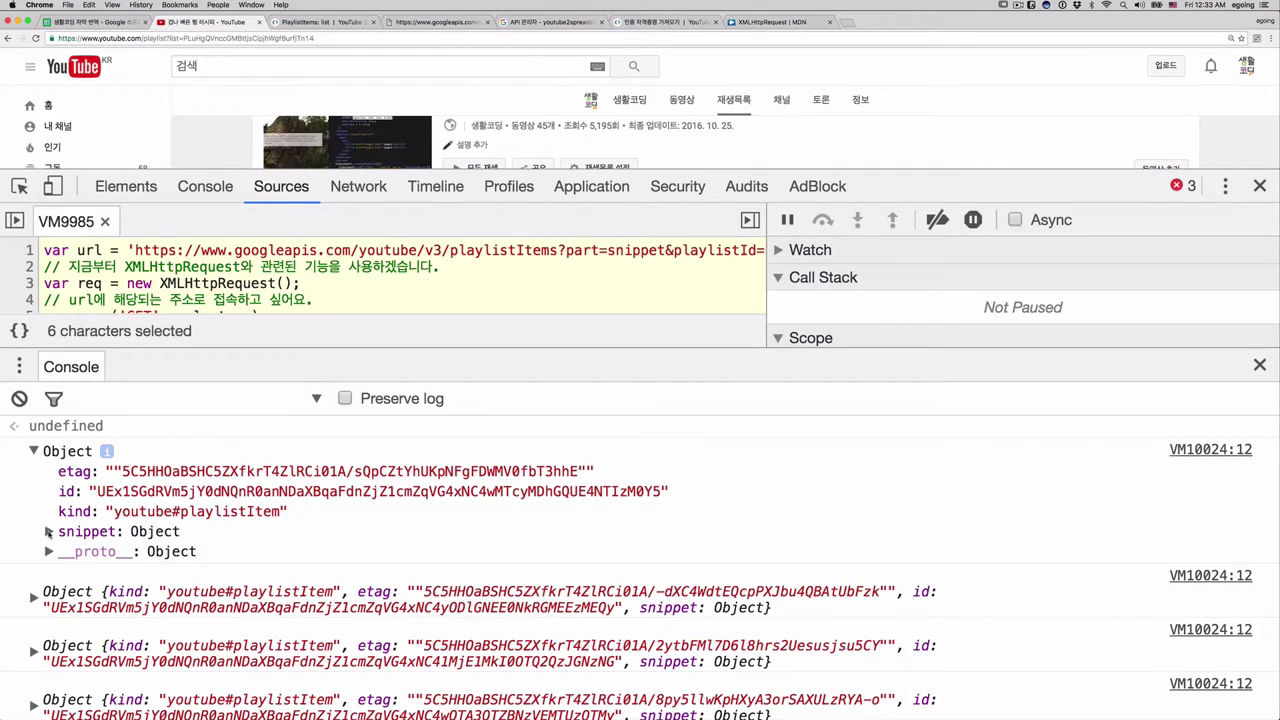
left_click(48, 532)
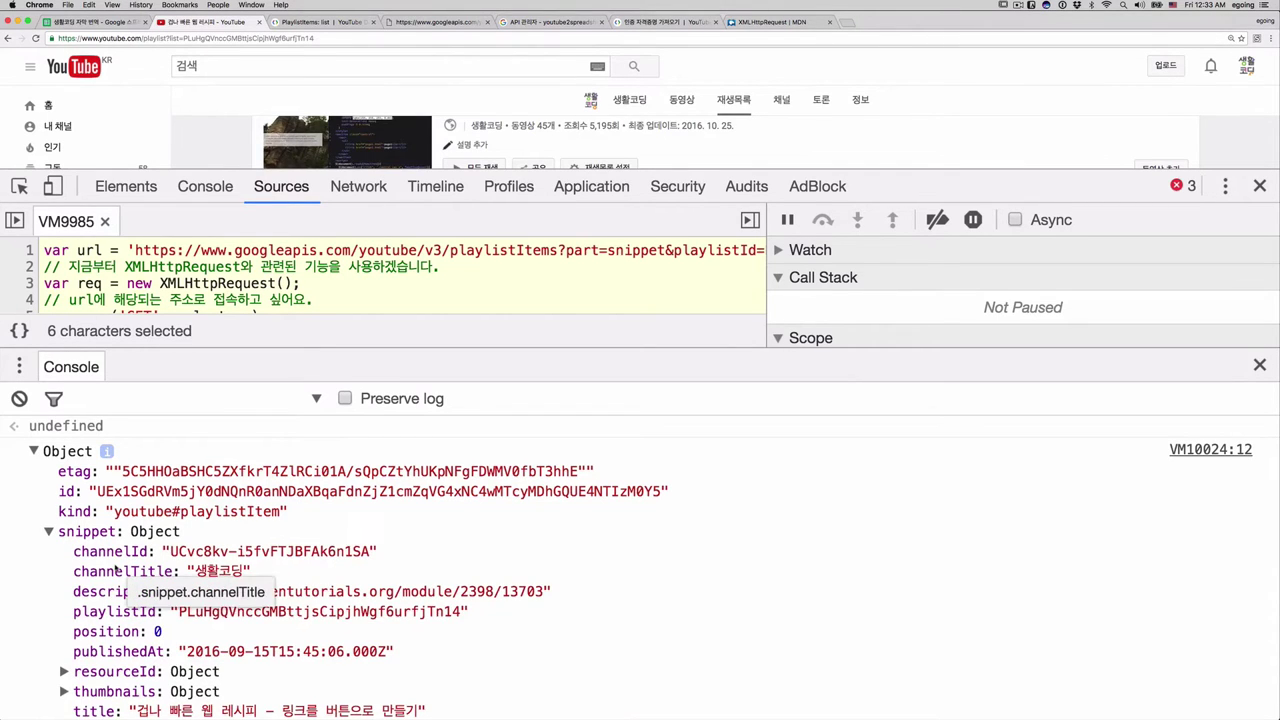
scroll(116, 568, "down", 2)
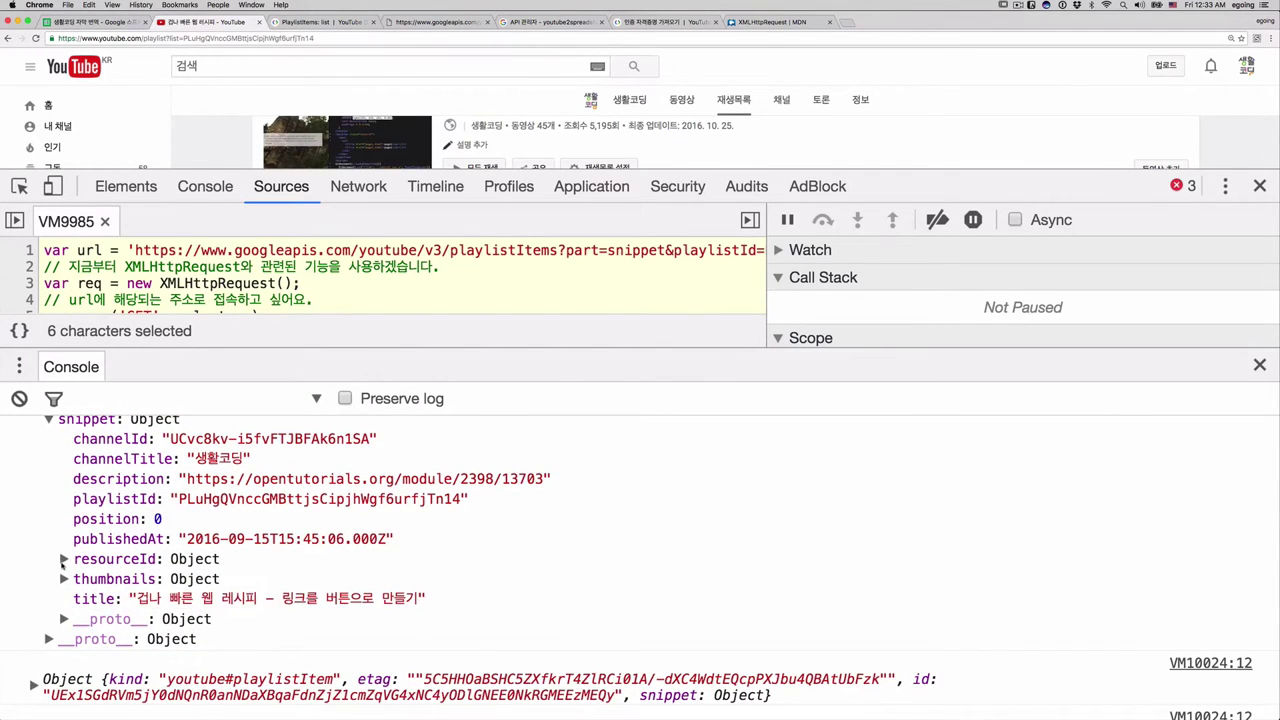
left_click(63, 560)
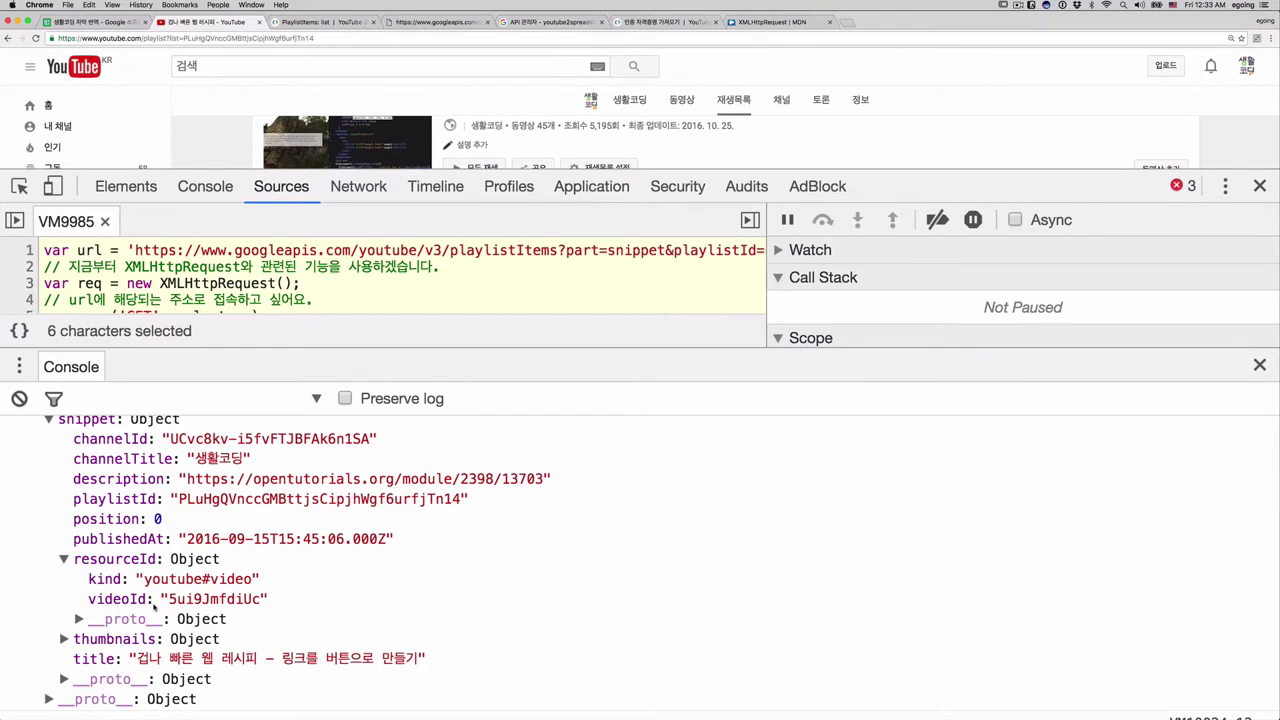
scroll(155, 600, "up", 3)
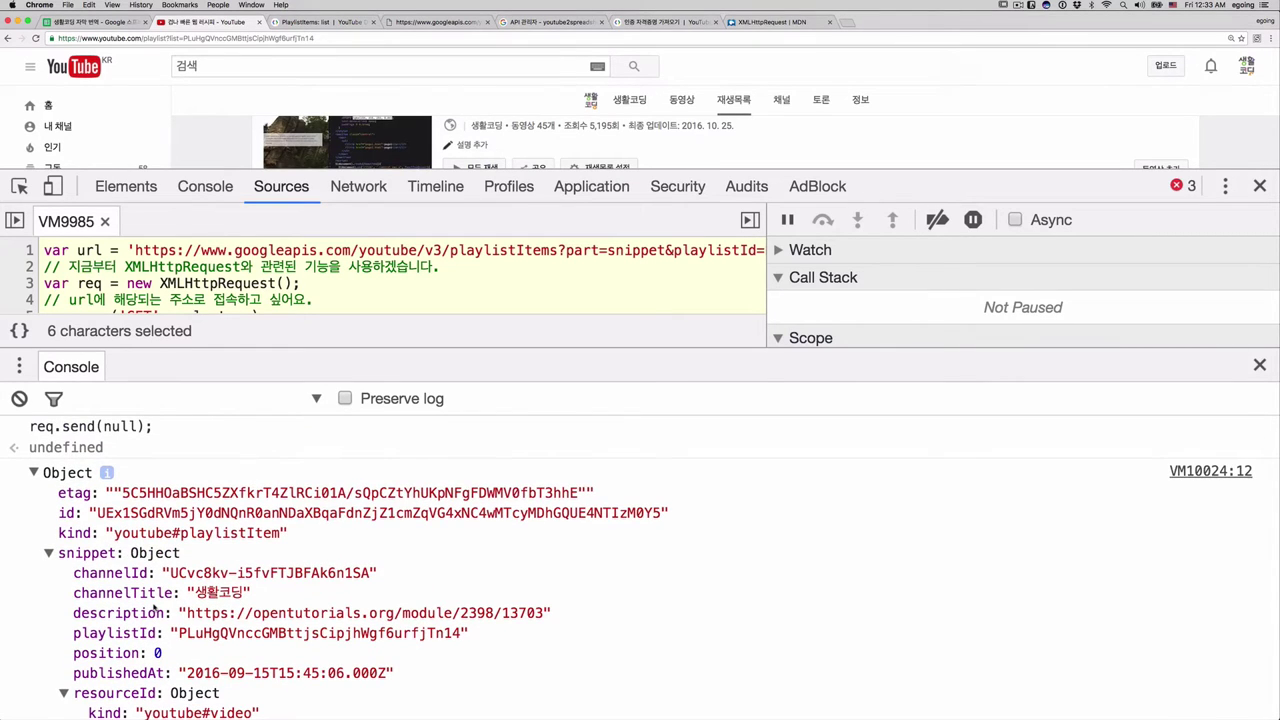
scroll(168, 600, "up", 5)
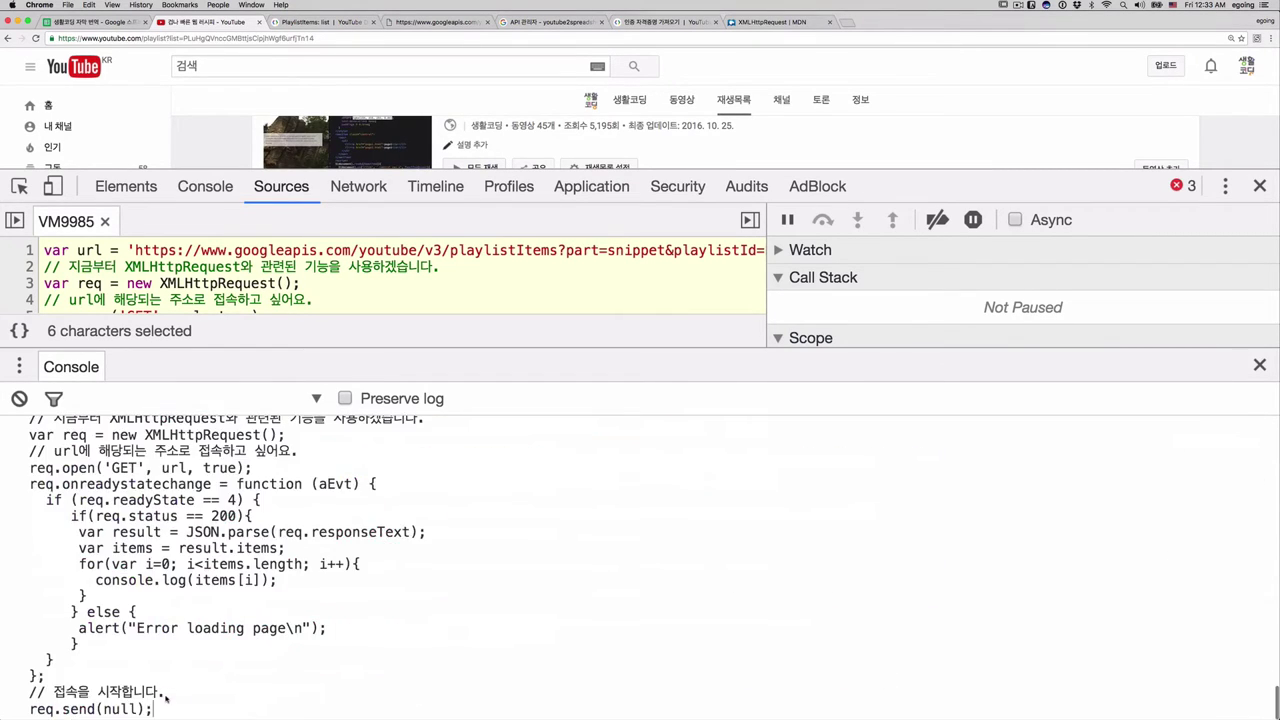
Step: Start extending the log line by appending a dot after items[i]
left_click(261, 580)
type(".")
key("Return")
scroll(640, 560, "up", 5)
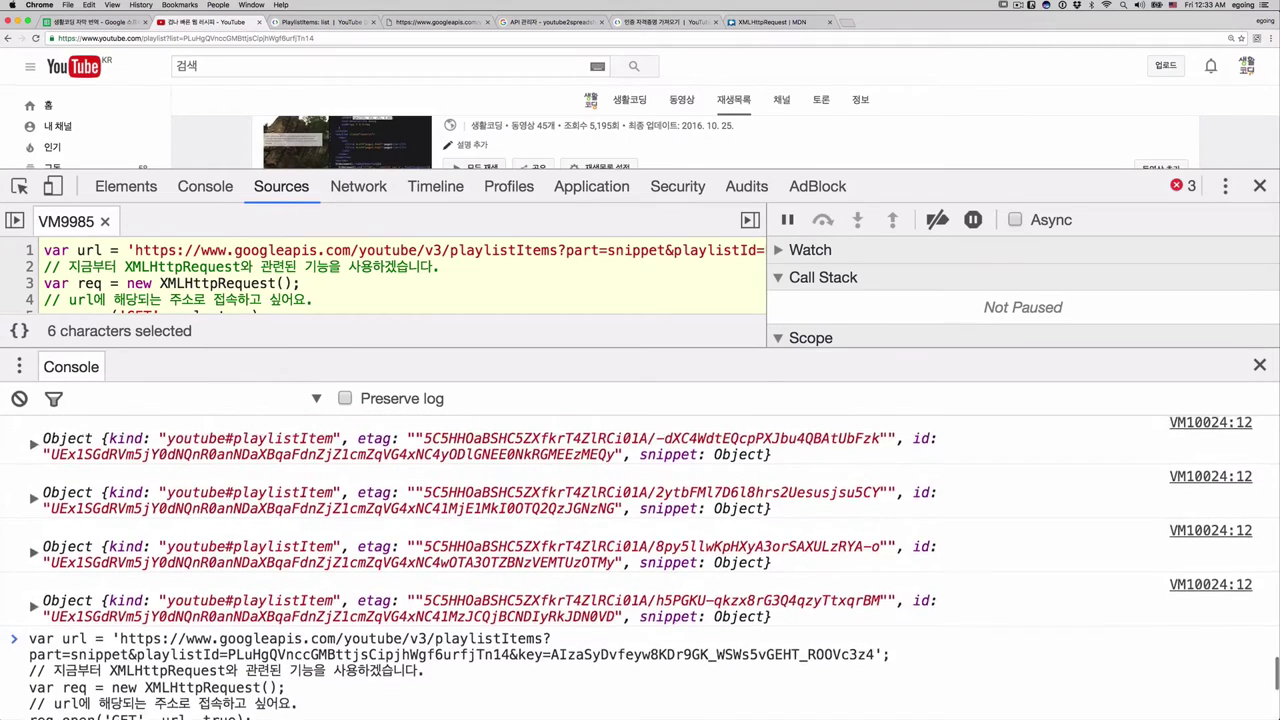
scroll(356, 567, "up", 10)
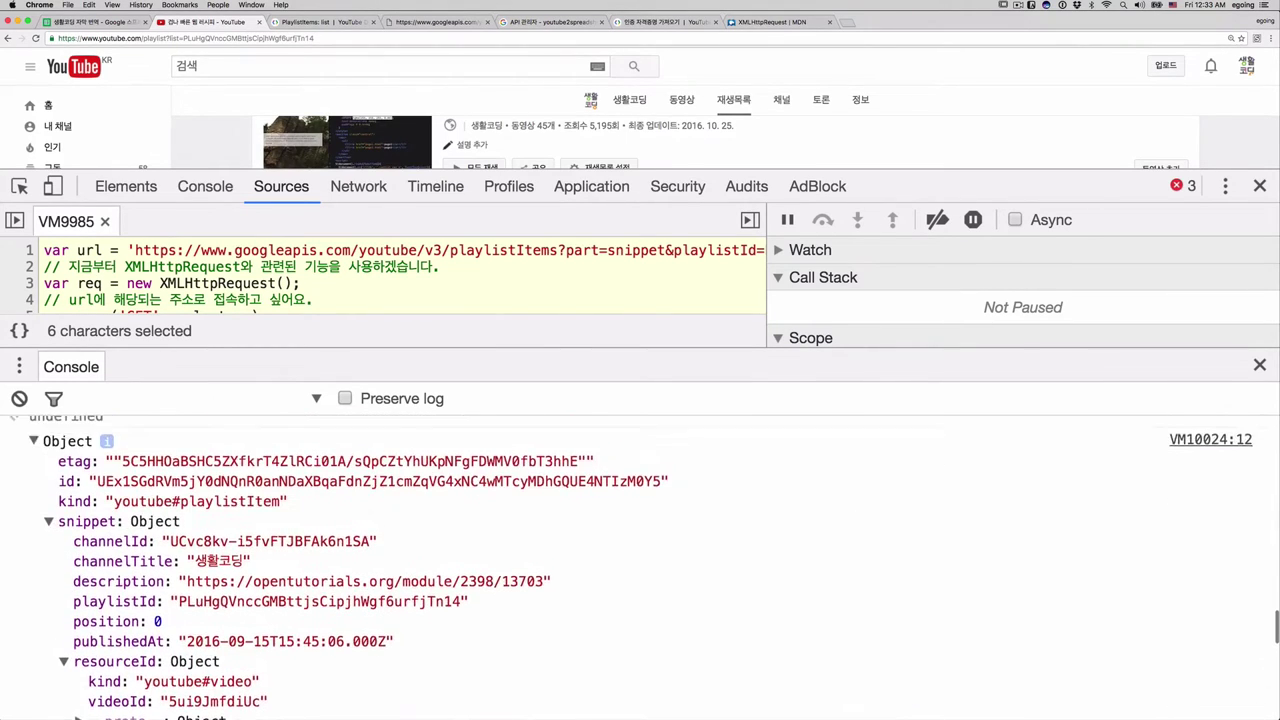
Step: Log items[i].snippet.resourceId.videoId and rerun, printing five IDs beginning with 5ui9JmfdiUc
type("sn")
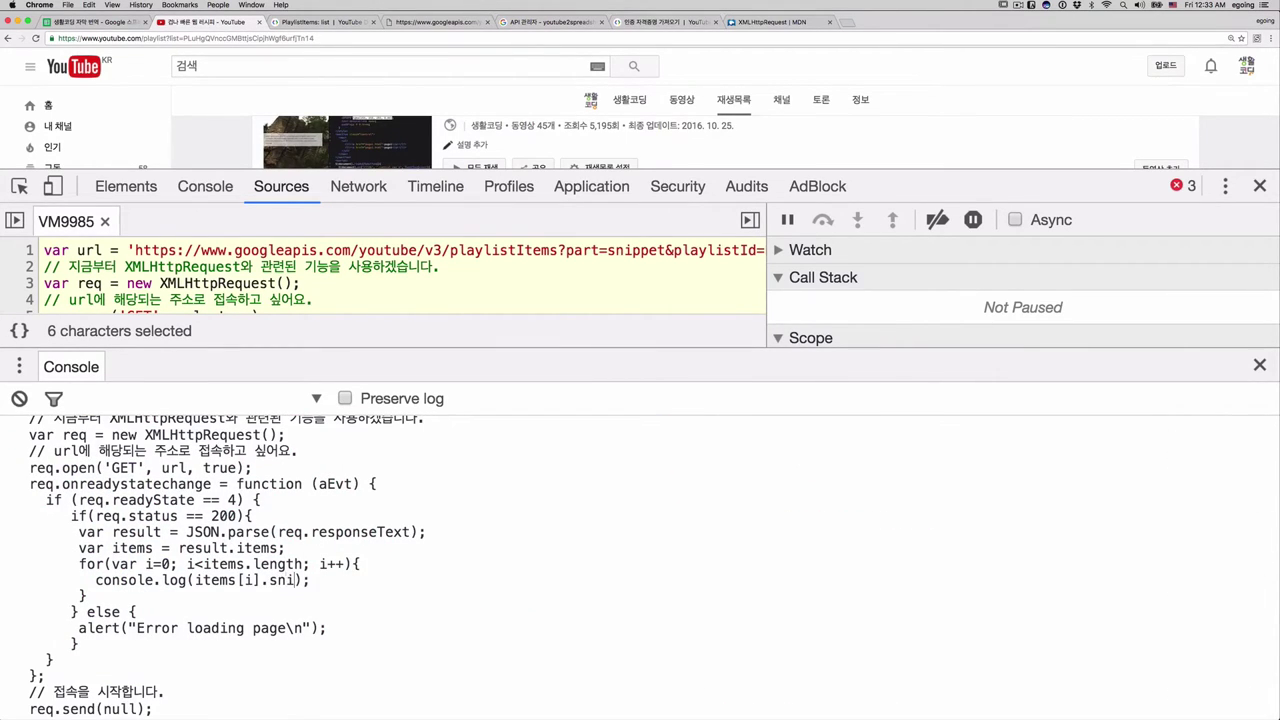
type("ippet.")
type("re")
type("so")
type("urceI")
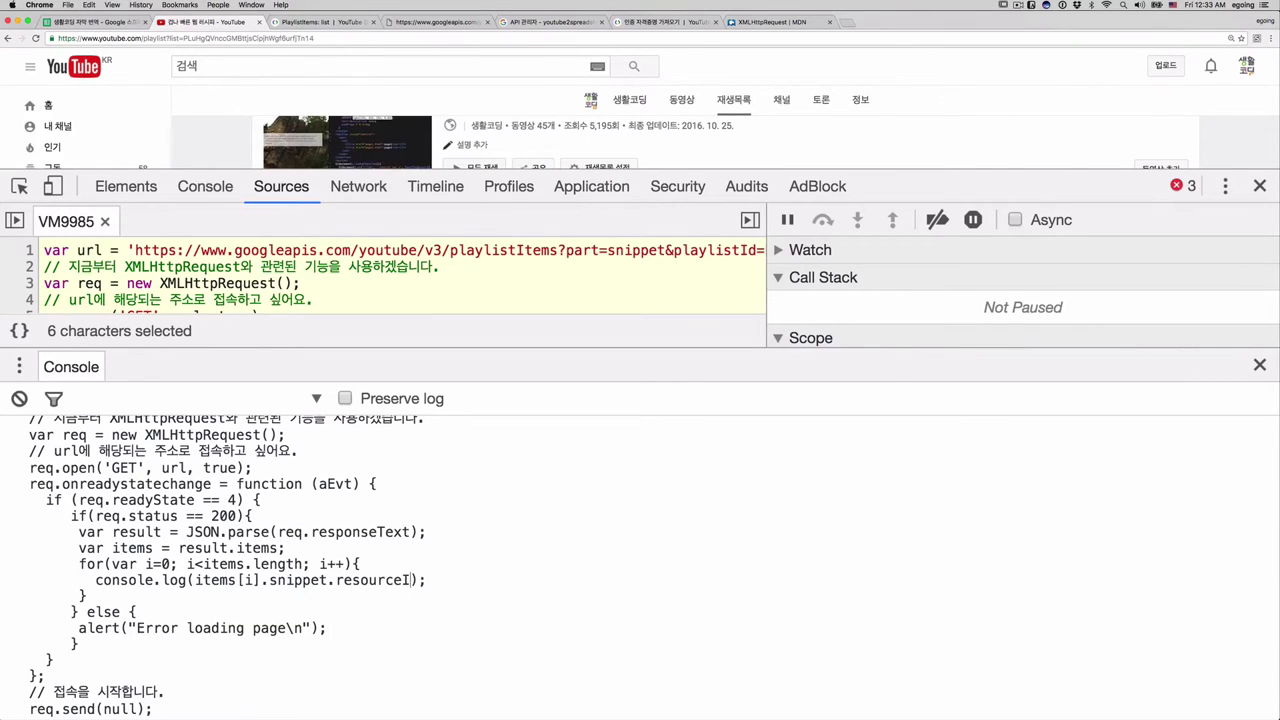
type("d.v")
type("ideoId")
key("Return")
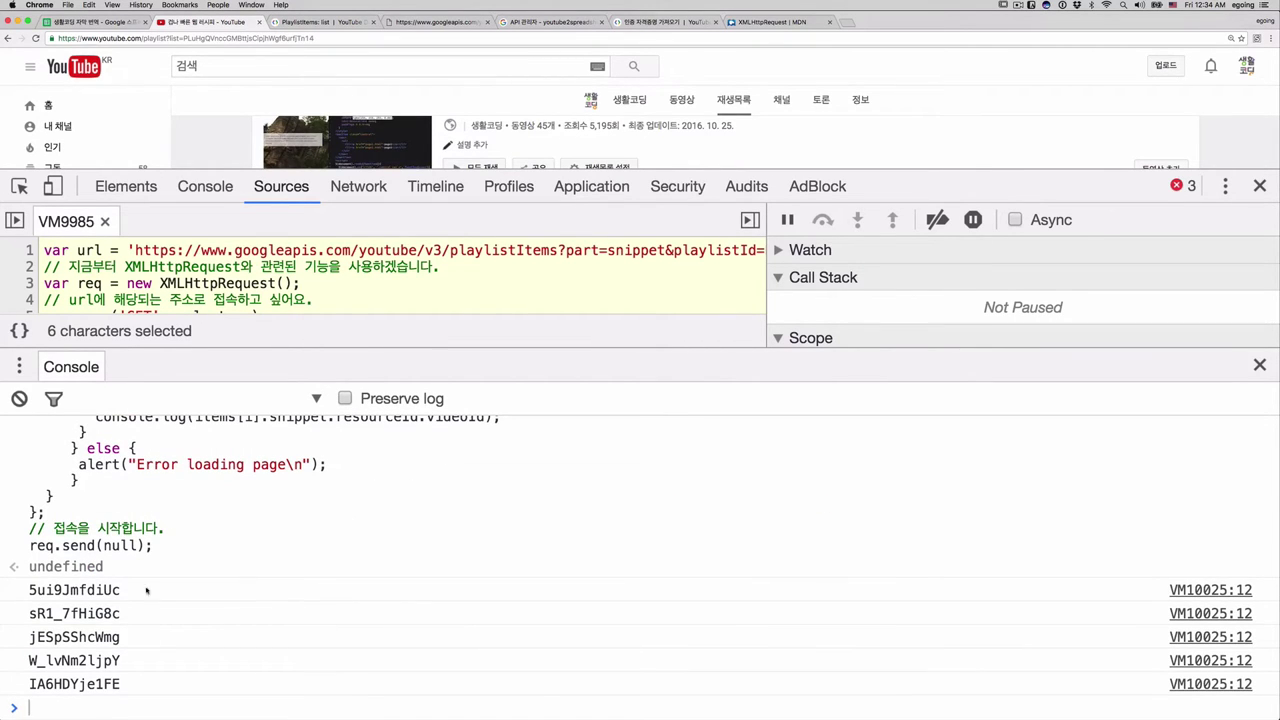
Step: Recall and rerun the request script, listing the five playlist video IDs again
double_click(31, 592)
left_click(31, 617)
double_click(31, 615)
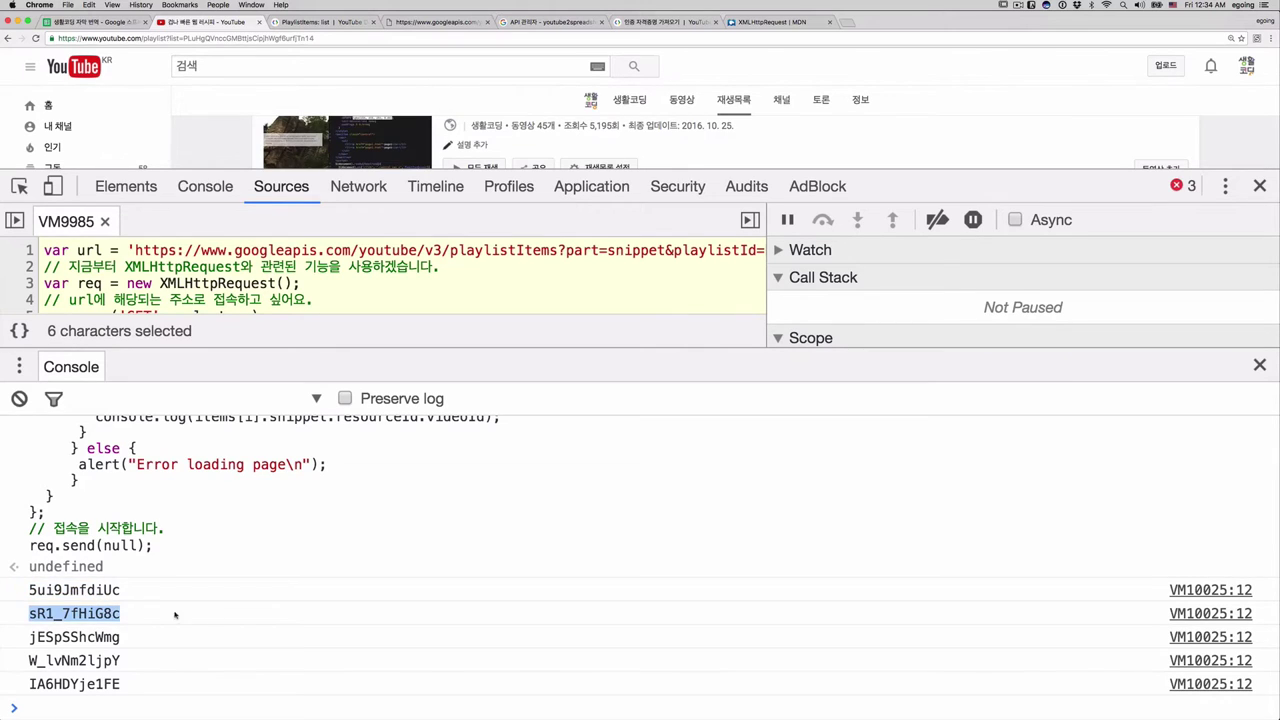
left_click(243, 626)
key("Up")
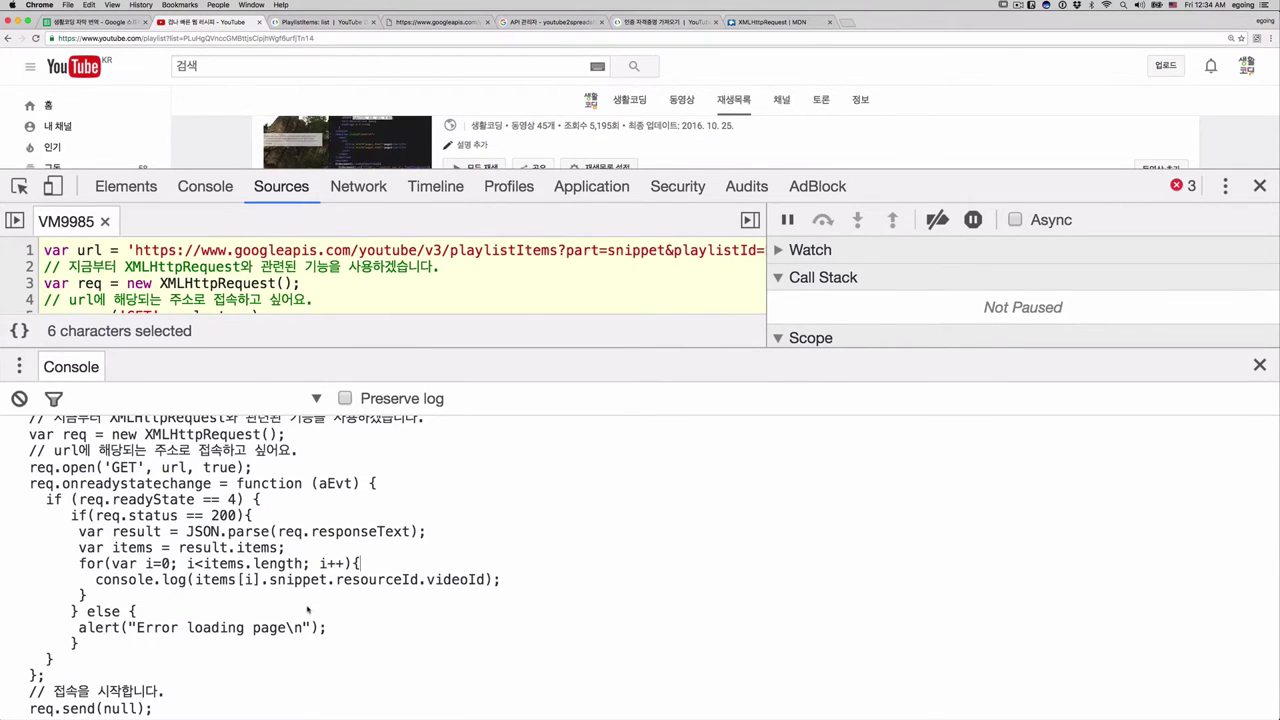
key("super+equal")
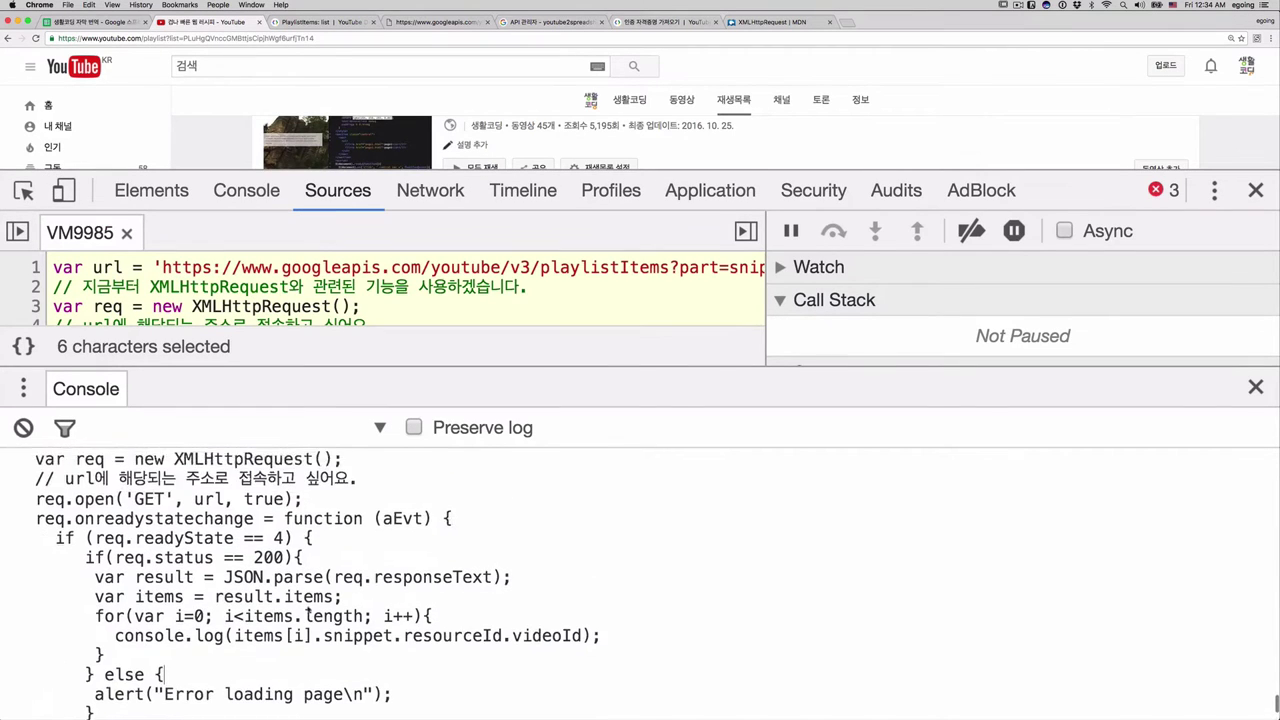
scroll(308, 608, "down", 1)
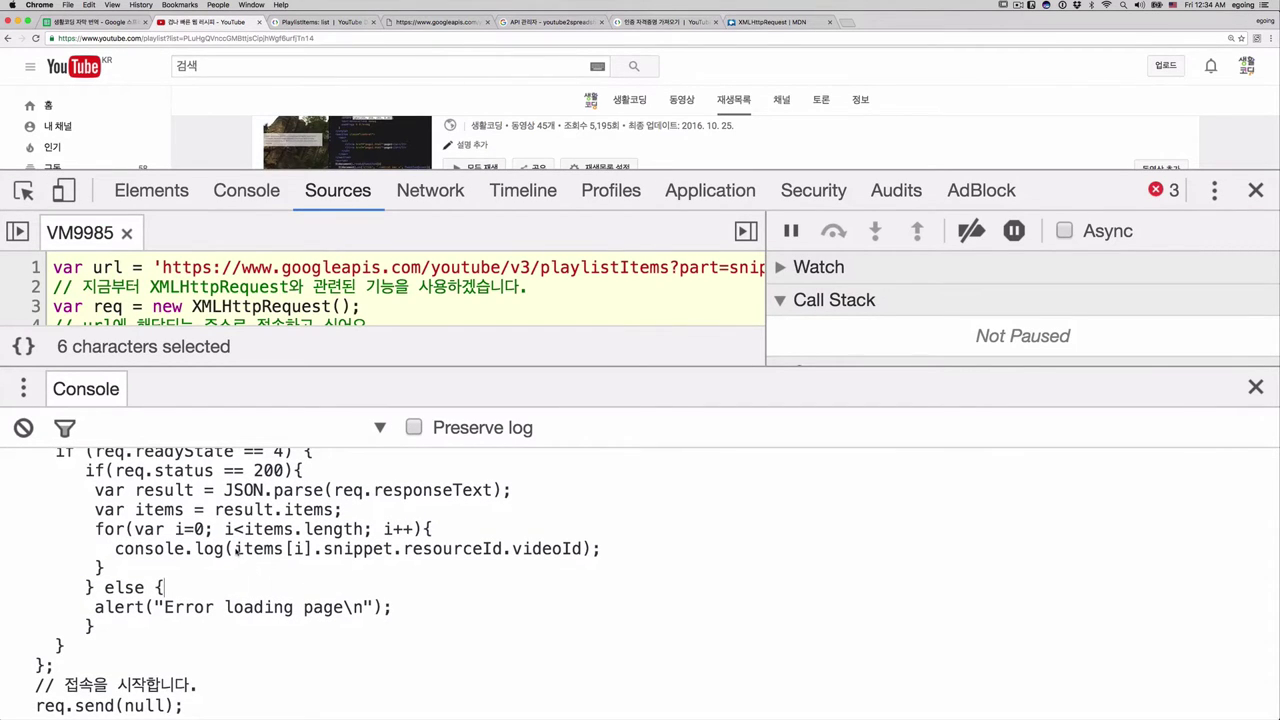
left_click_drag(234, 549, 587, 549)
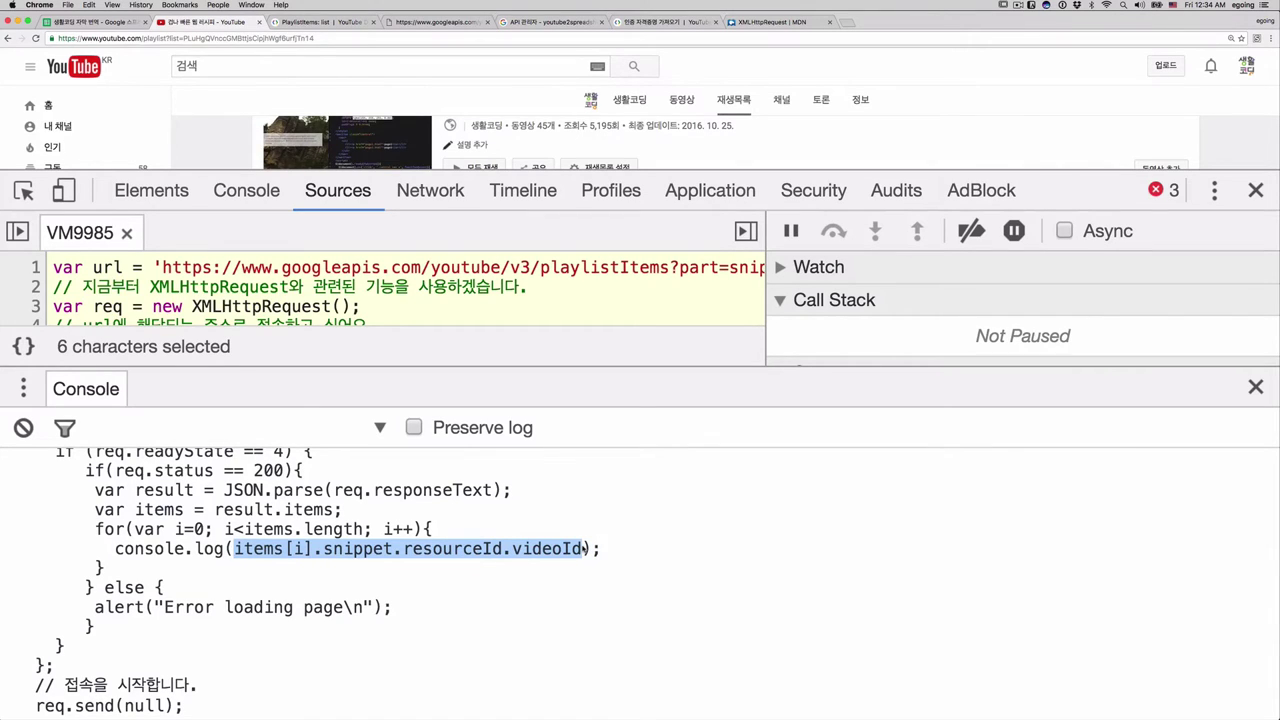
left_click(490, 614)
key("Return")
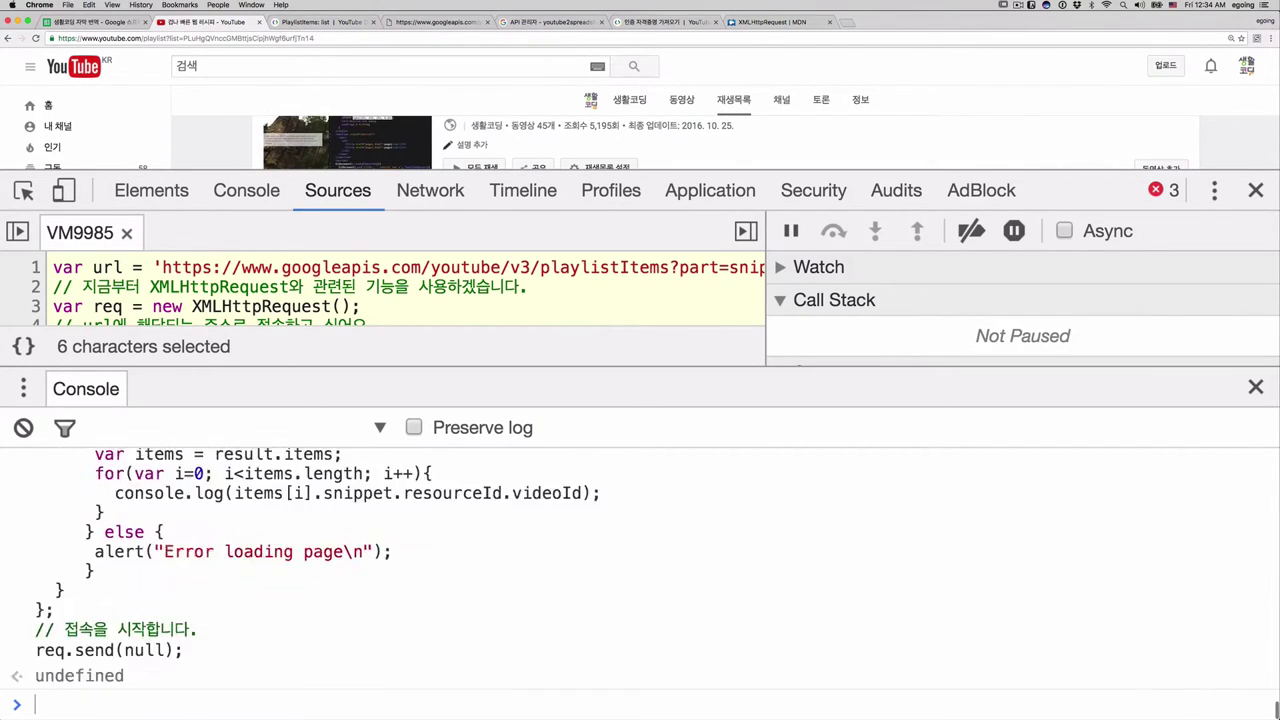
Step: Select the first logged ID, zoom out, and resize DevTools so the playlist page shows above
left_click_drag(36, 562, 154, 568)
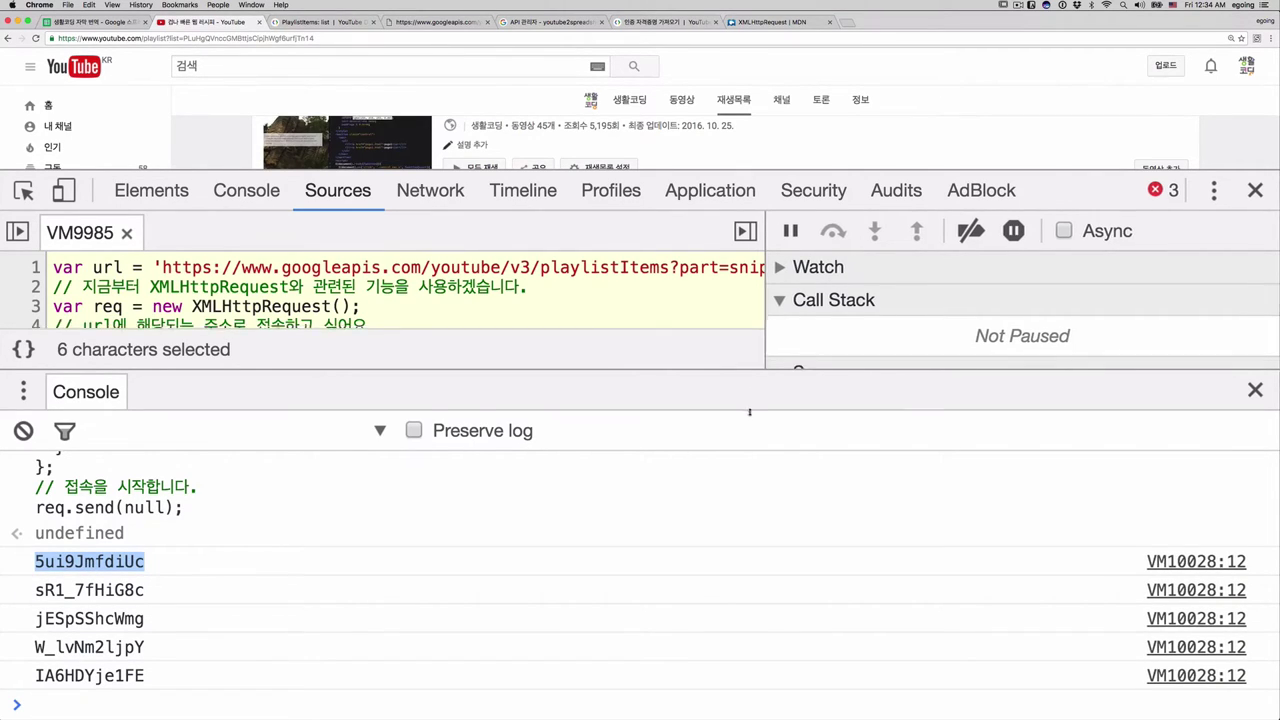
left_click_drag(745, 379, 752, 460)
key("super+minus")
key("super+minus")
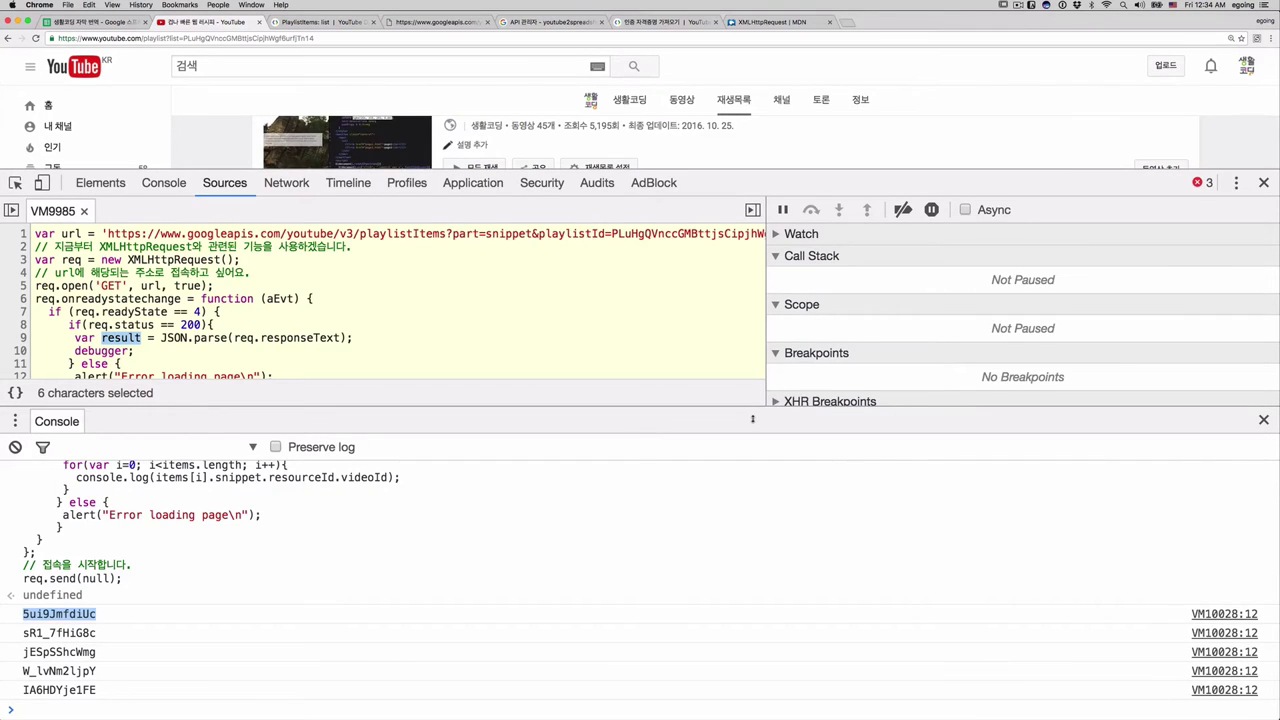
key("super+minus")
left_click_drag(1107, 170, 894, 228)
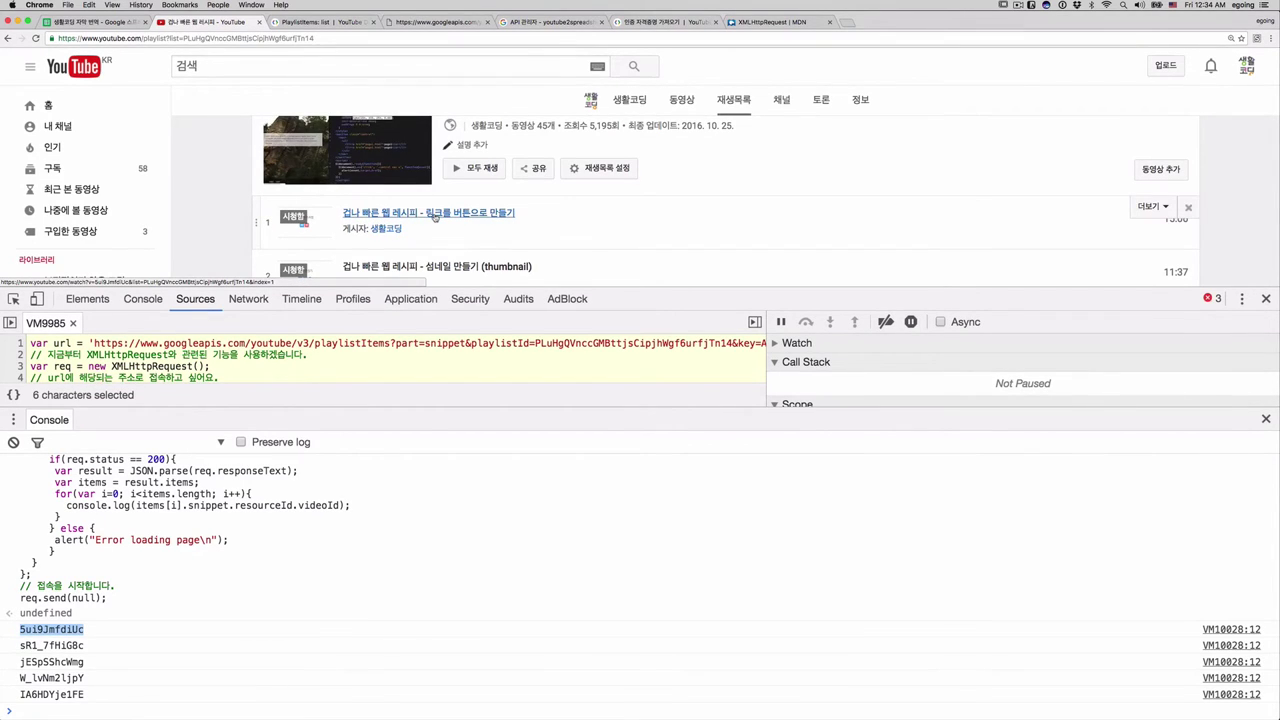
Step: Copy the first video's link address and paste it into the enlarged console input
right_click(434, 216)
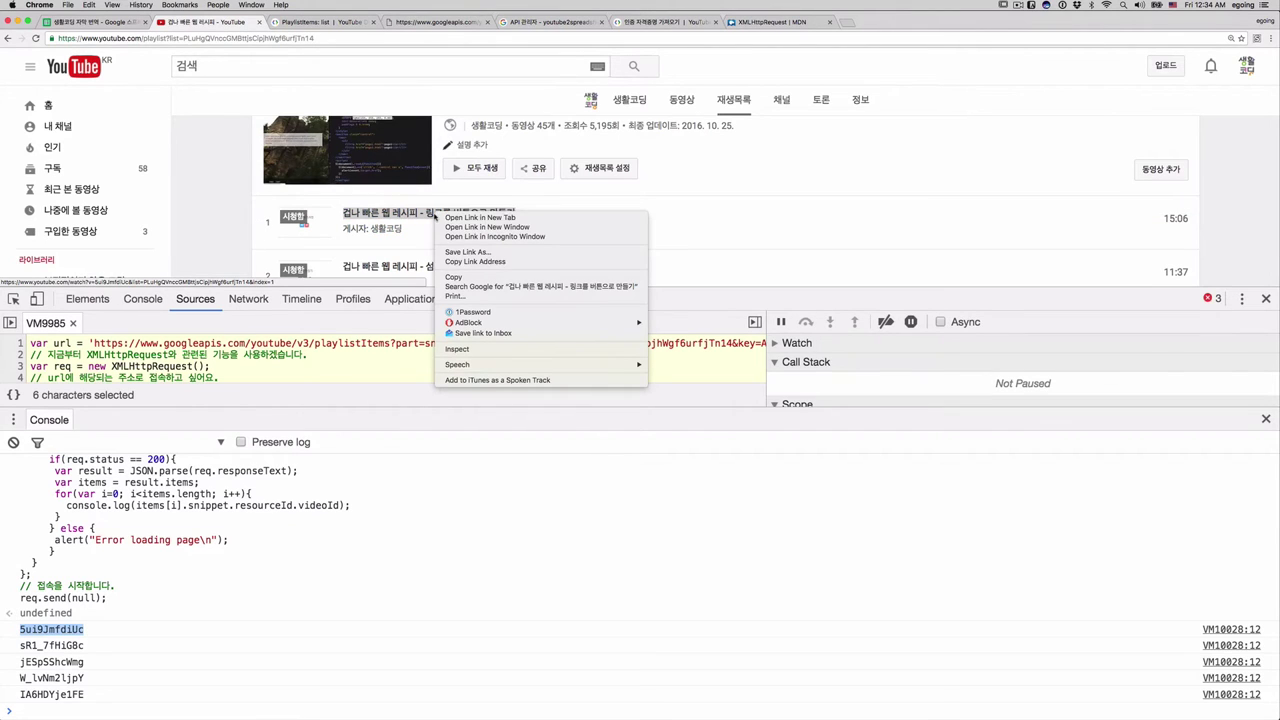
left_click(485, 262)
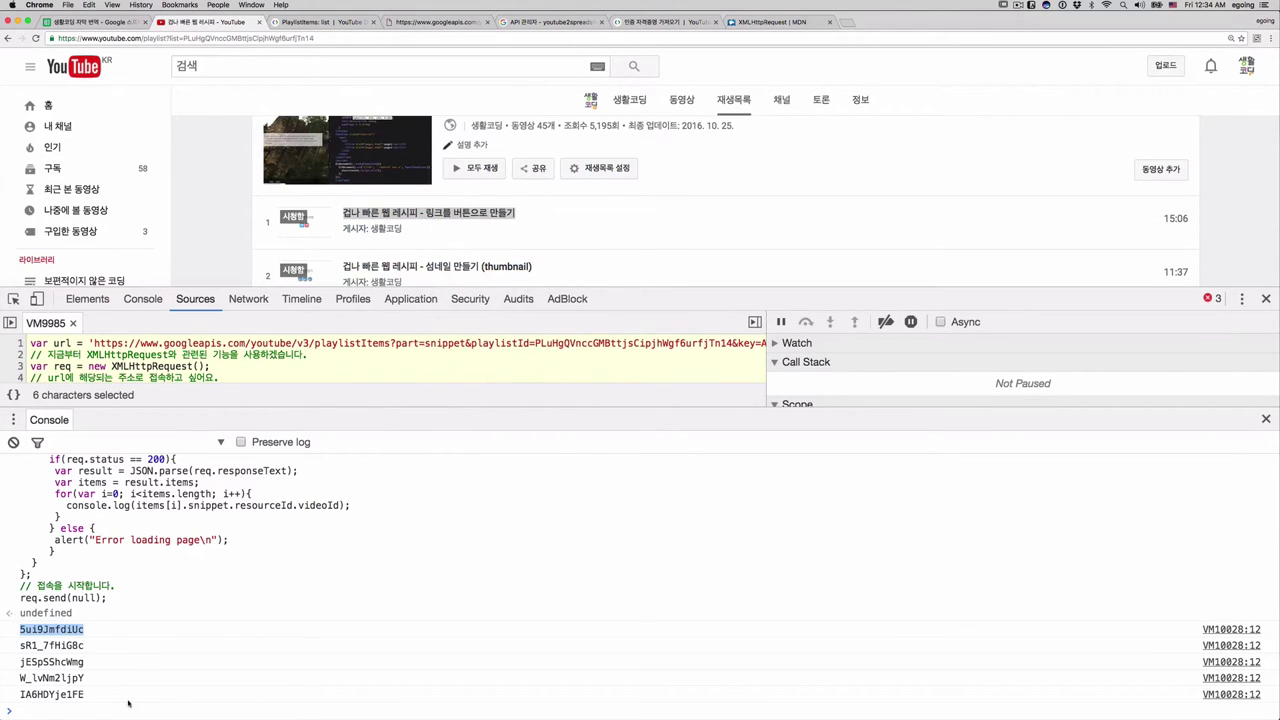
left_click(104, 709)
key("super+equal")
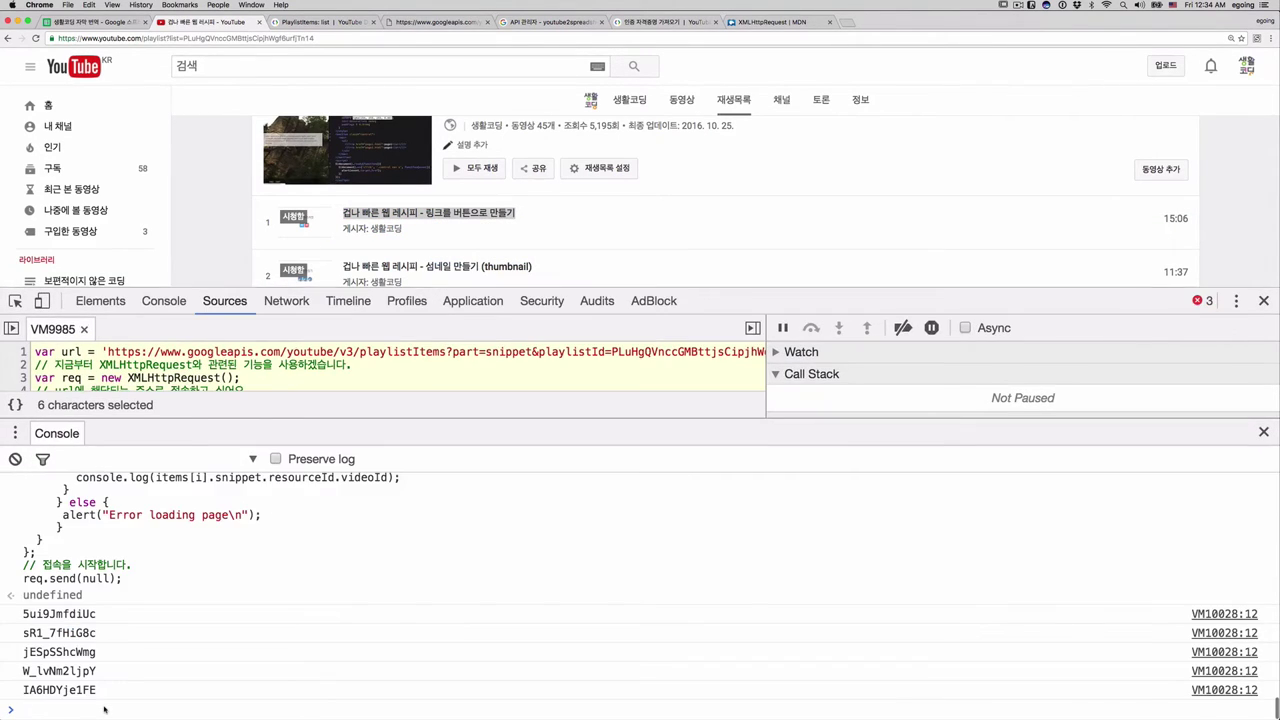
key("super+equal")
key("super+v")
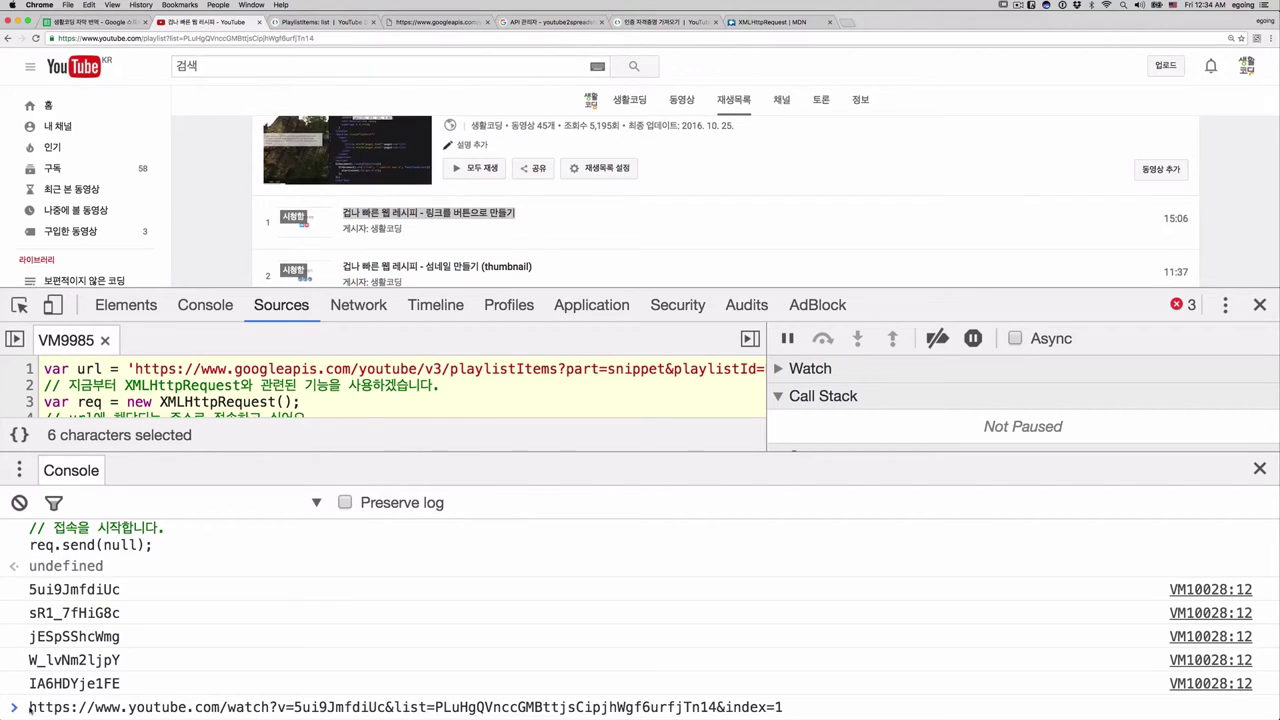
left_click_drag(28, 707, 785, 697)
triple_click(800, 707)
left_click(800, 707)
key("alt+shift+Left")
key("alt+shift+Left")
key("alt+shift+Left")
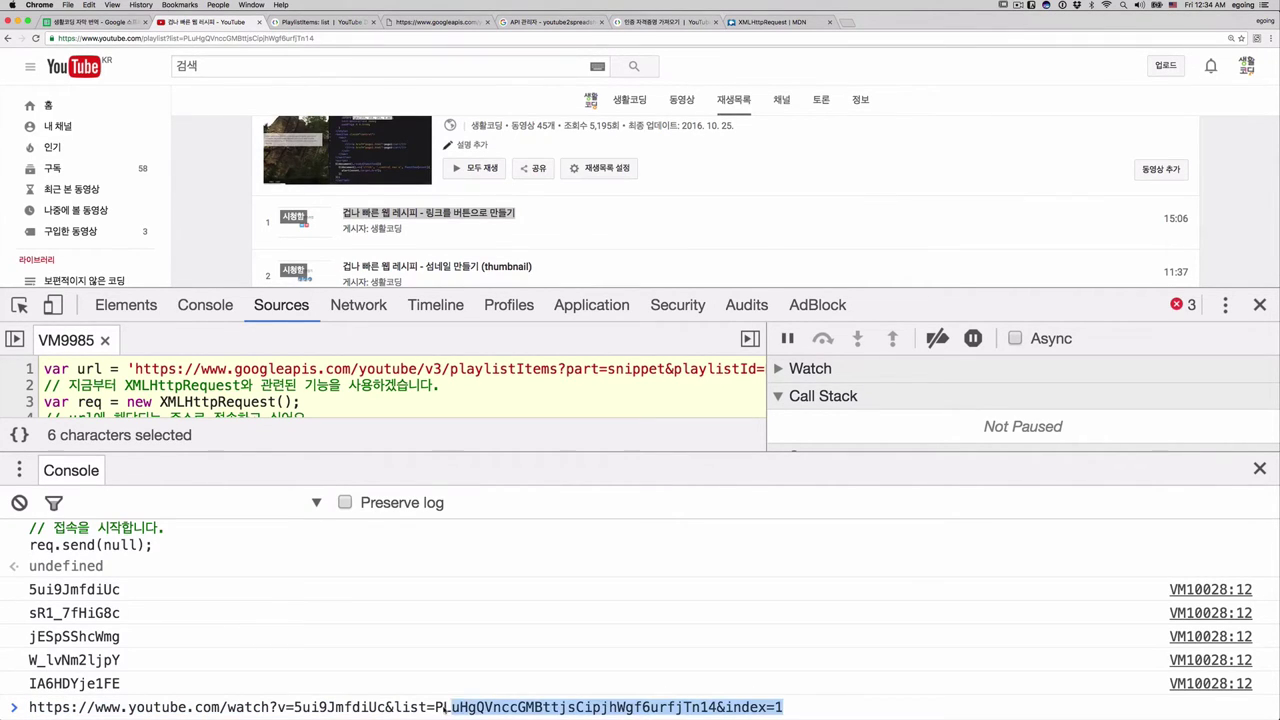
key("alt+shift+Left")
key("alt+shift+Left")
key("BackSpace")
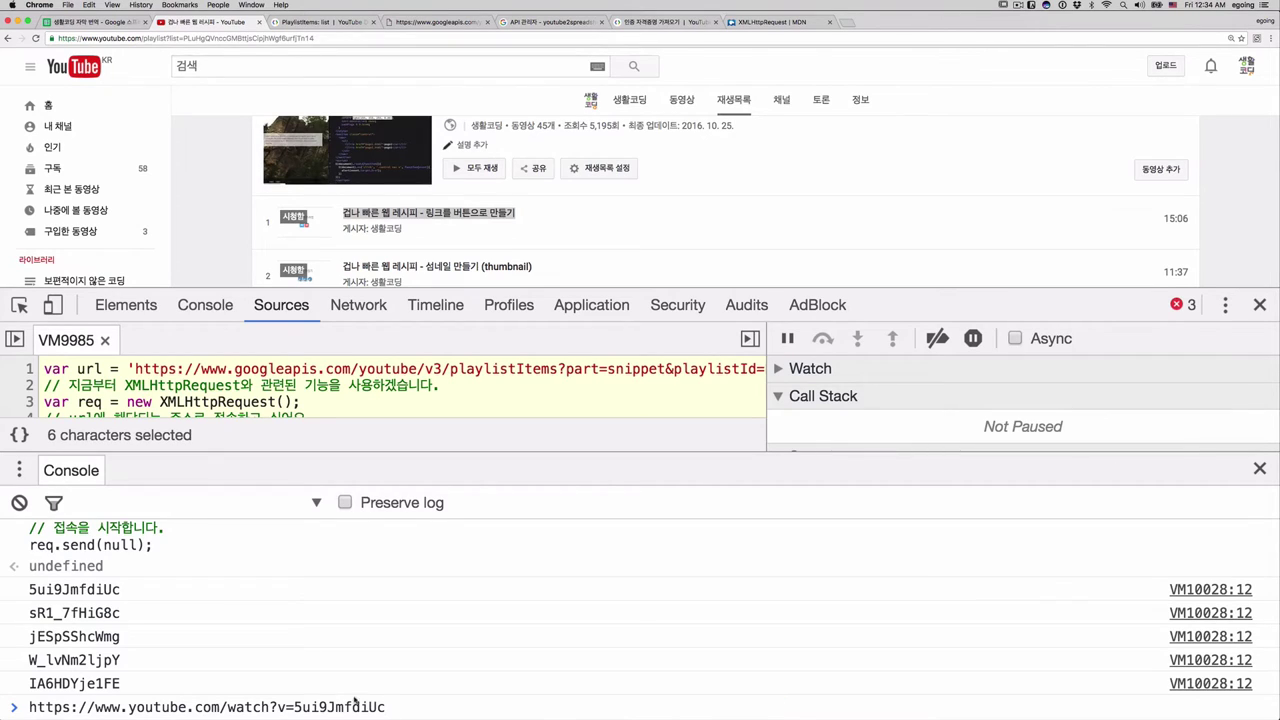
left_click(295, 707)
left_click_drag(295, 707, 398, 714)
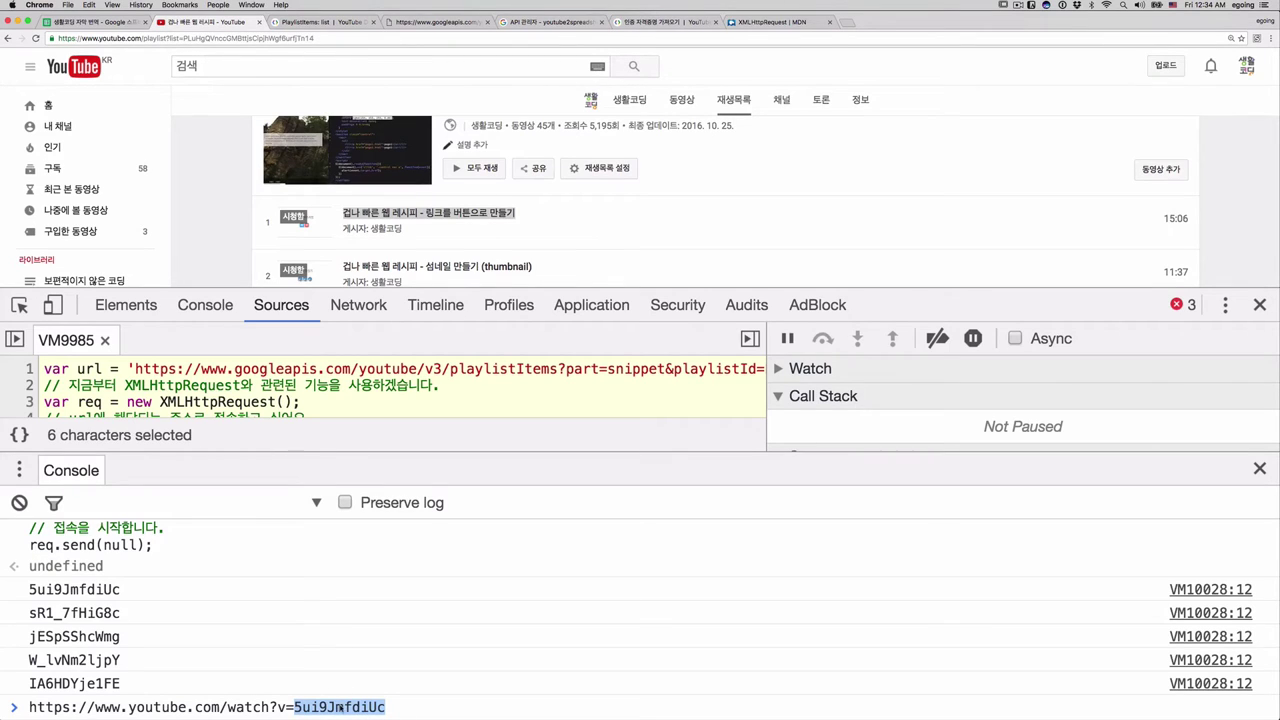
left_click_drag(120, 590, 26, 592)
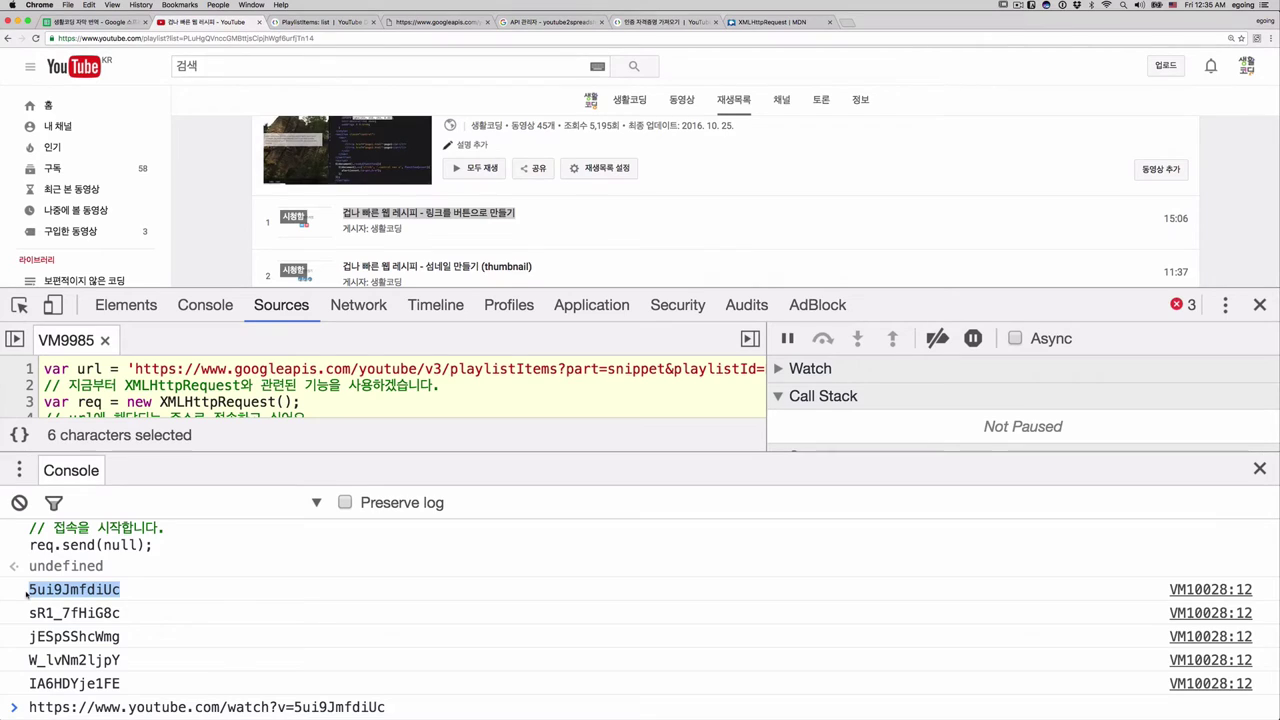
left_click(416, 714)
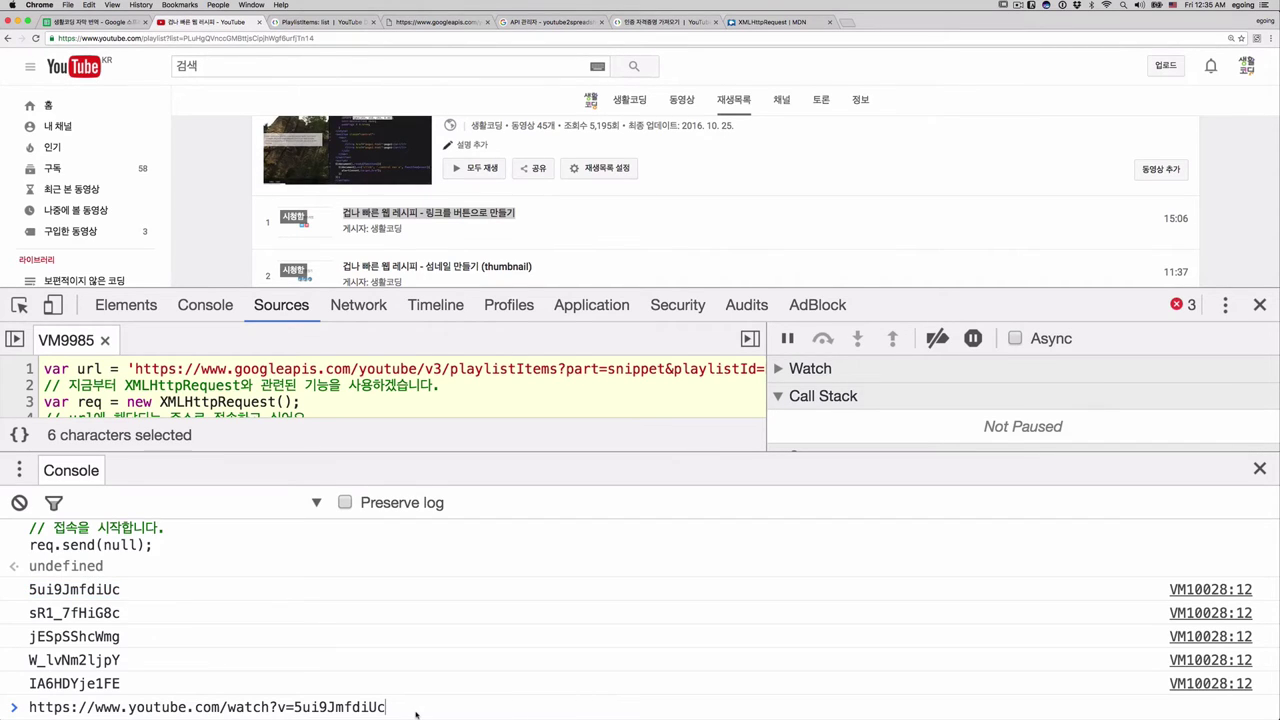
scroll(450, 600, "up", 3)
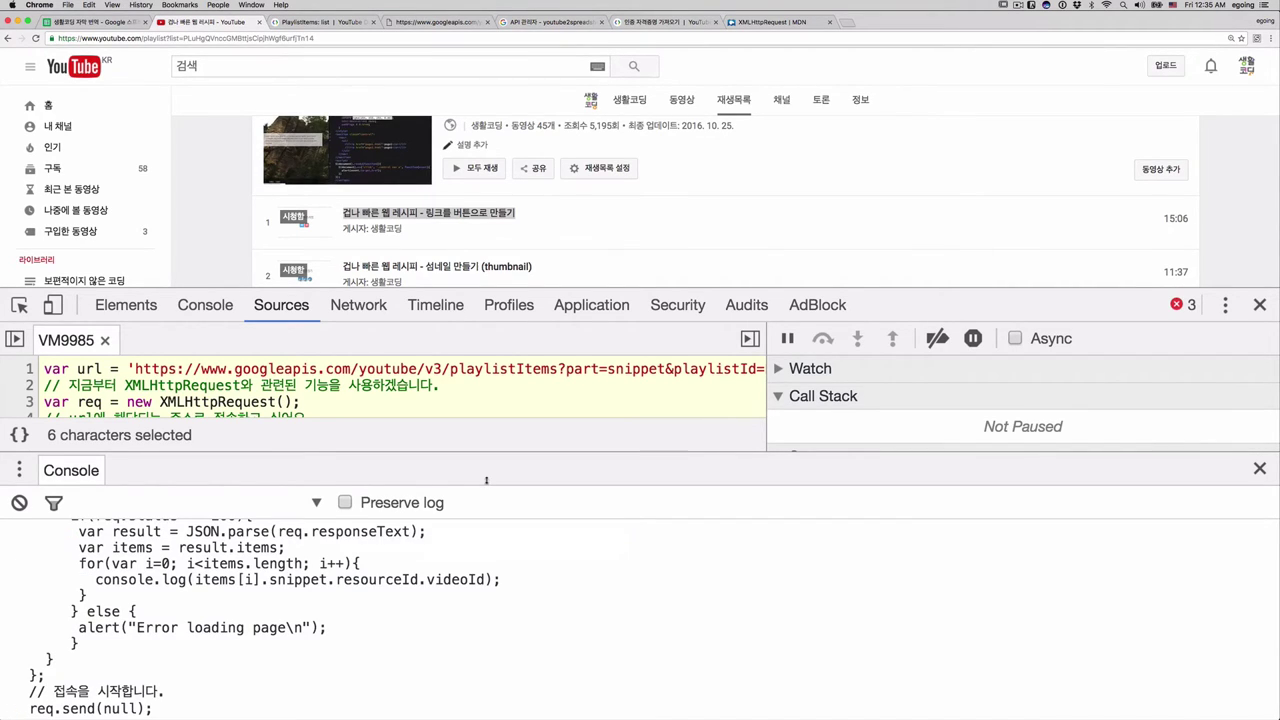
left_click_drag(487, 480, 488, 372)
scroll(189, 557, "up", 3)
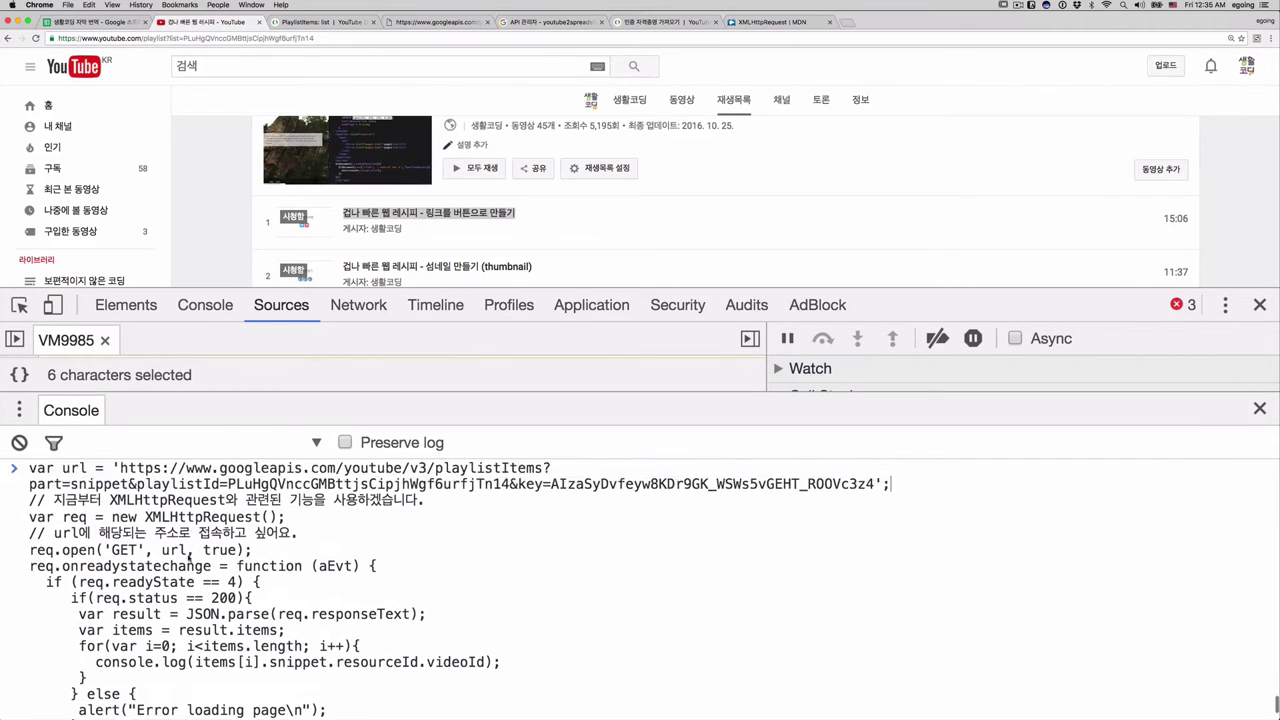
scroll(189, 557, "down", 2)
scroll(189, 557, "up", 3)
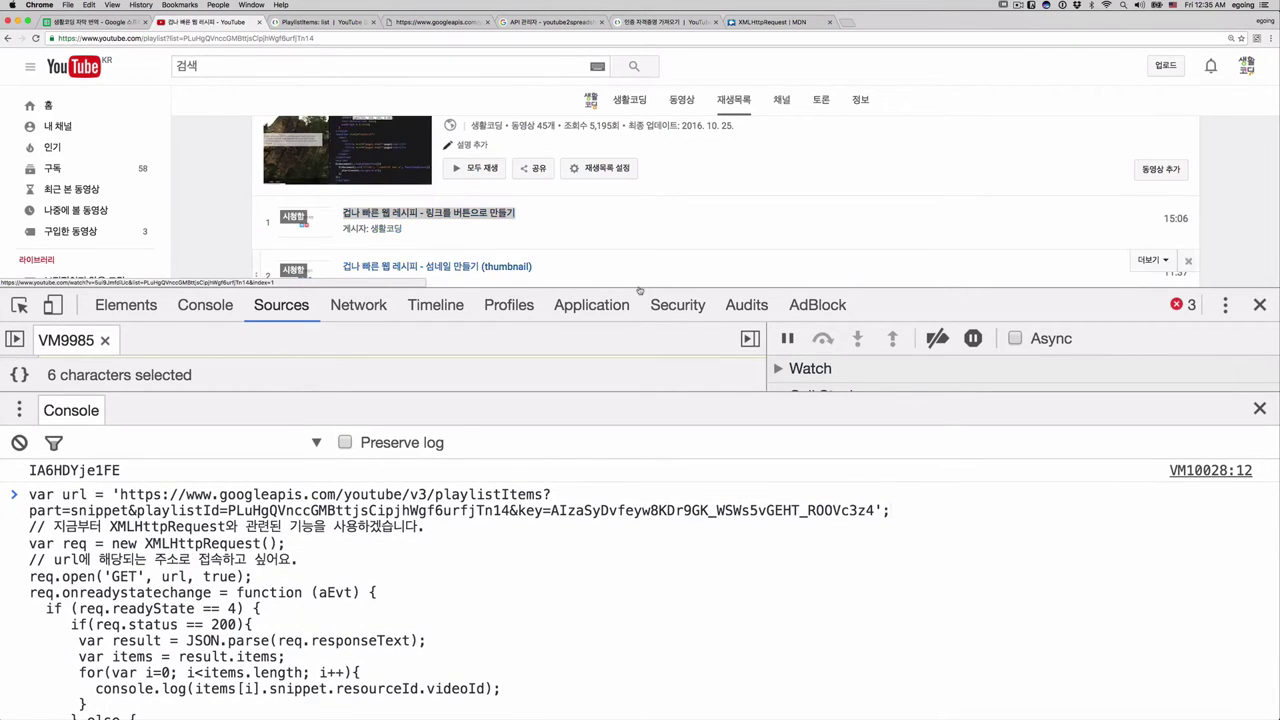
left_click_drag(640, 291, 640, 167)
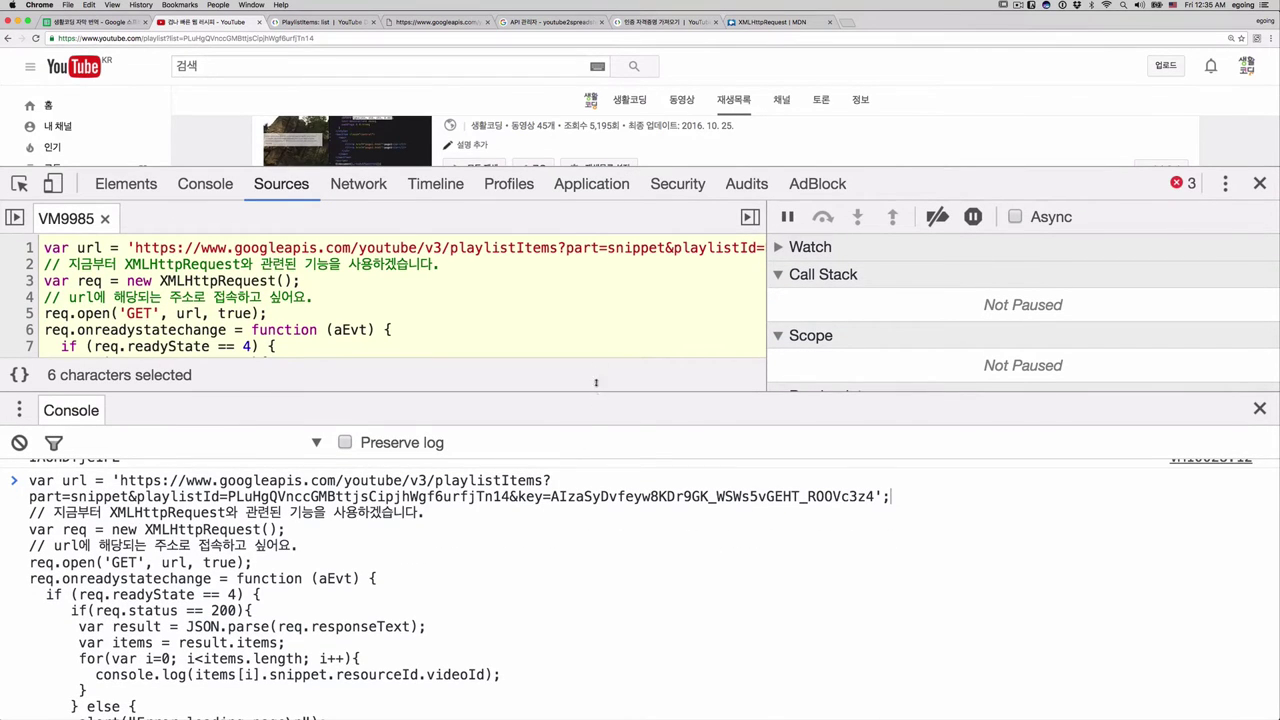
left_click_drag(596, 402, 596, 322)
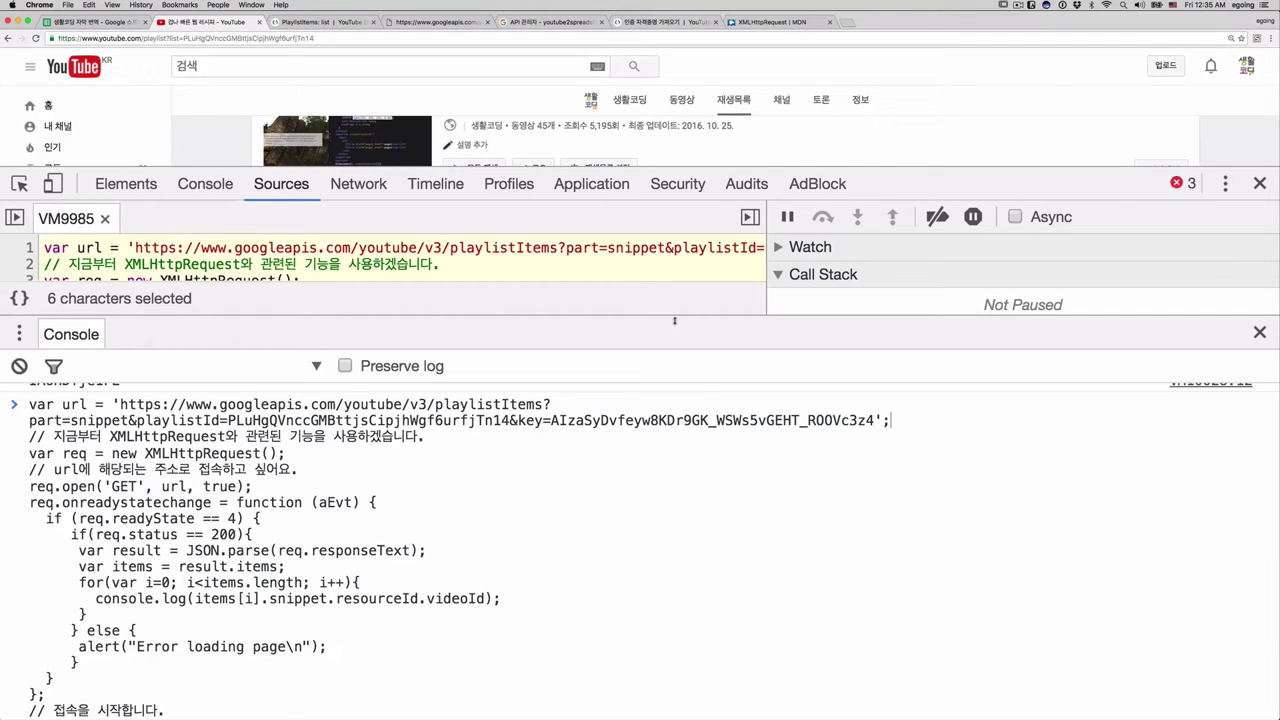
left_click_drag(677, 318, 684, 512)
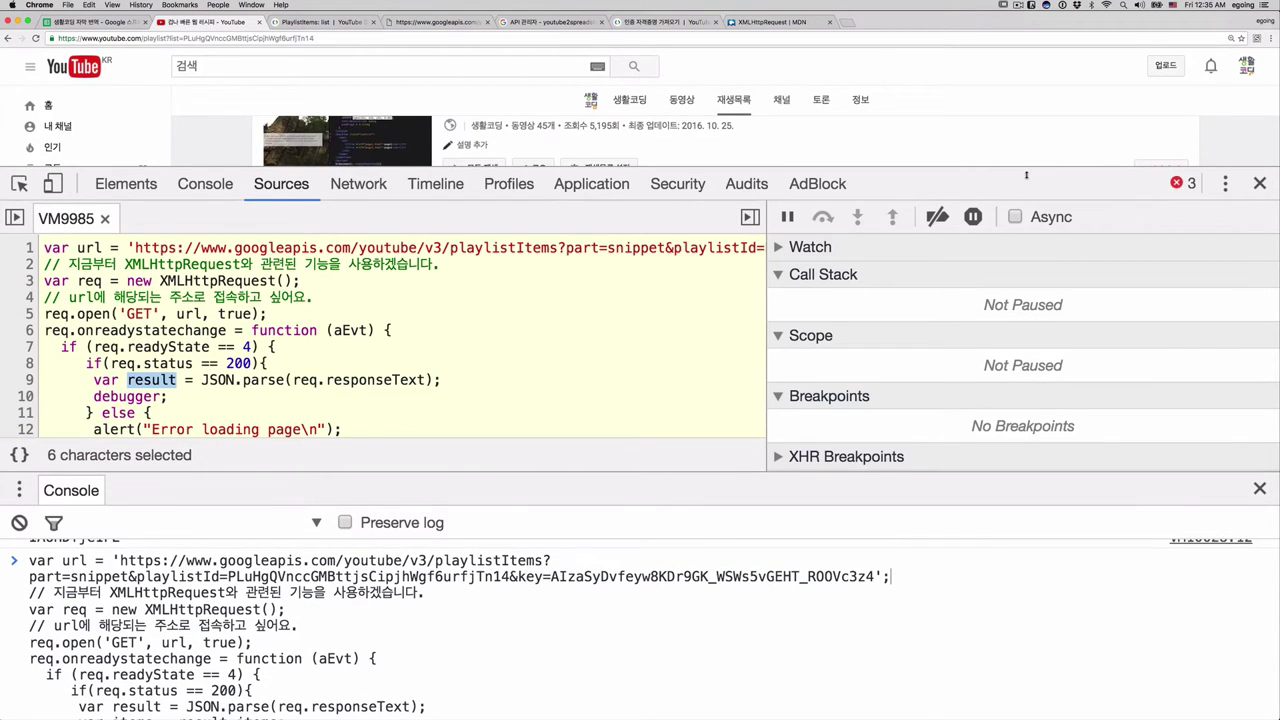
left_click_drag(1026, 168, 1026, 322)
triple_click(503, 214)
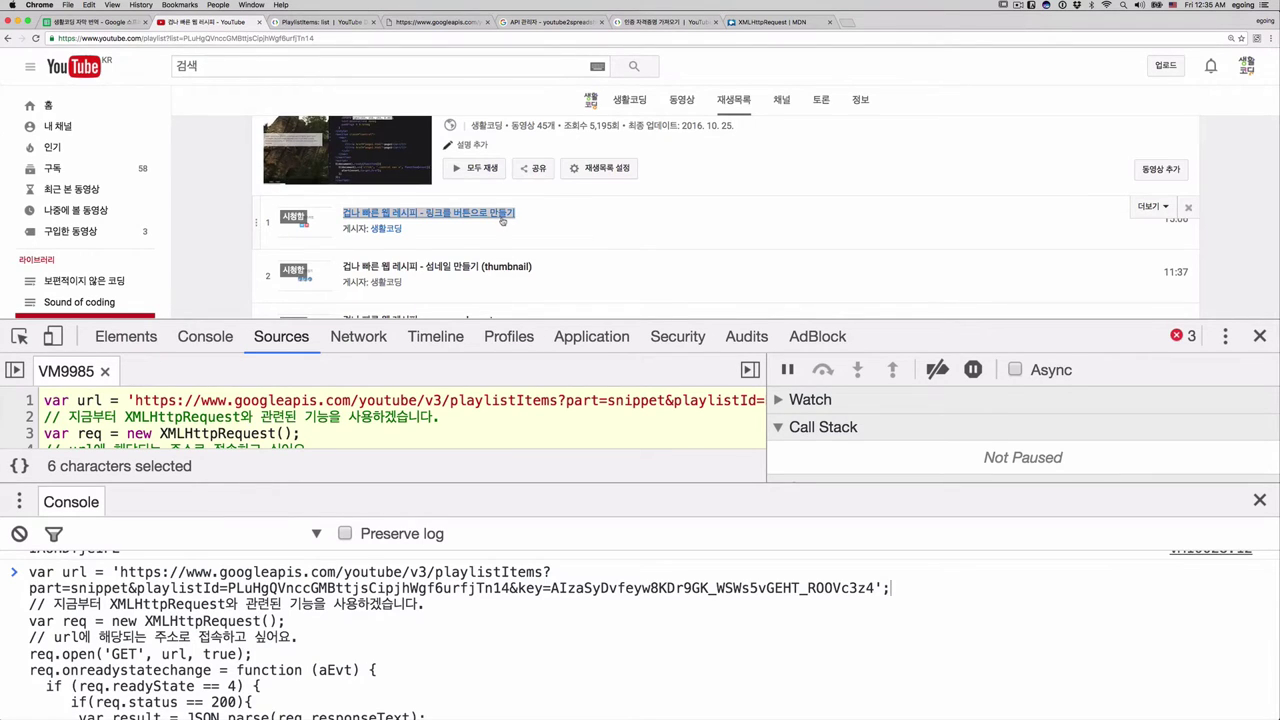
Step: Open the first video's watch page in a new tab and pause playback
left_click(503, 214, "super")
left_click(345, 25)
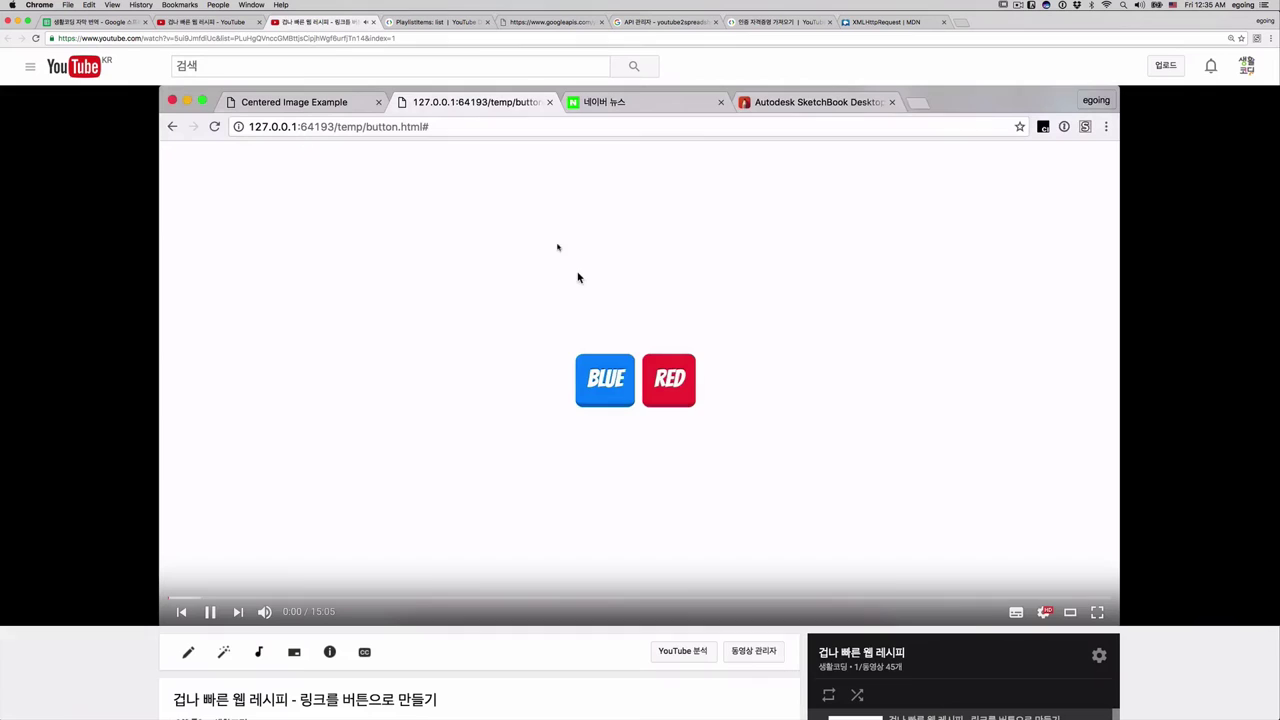
left_click(508, 415)
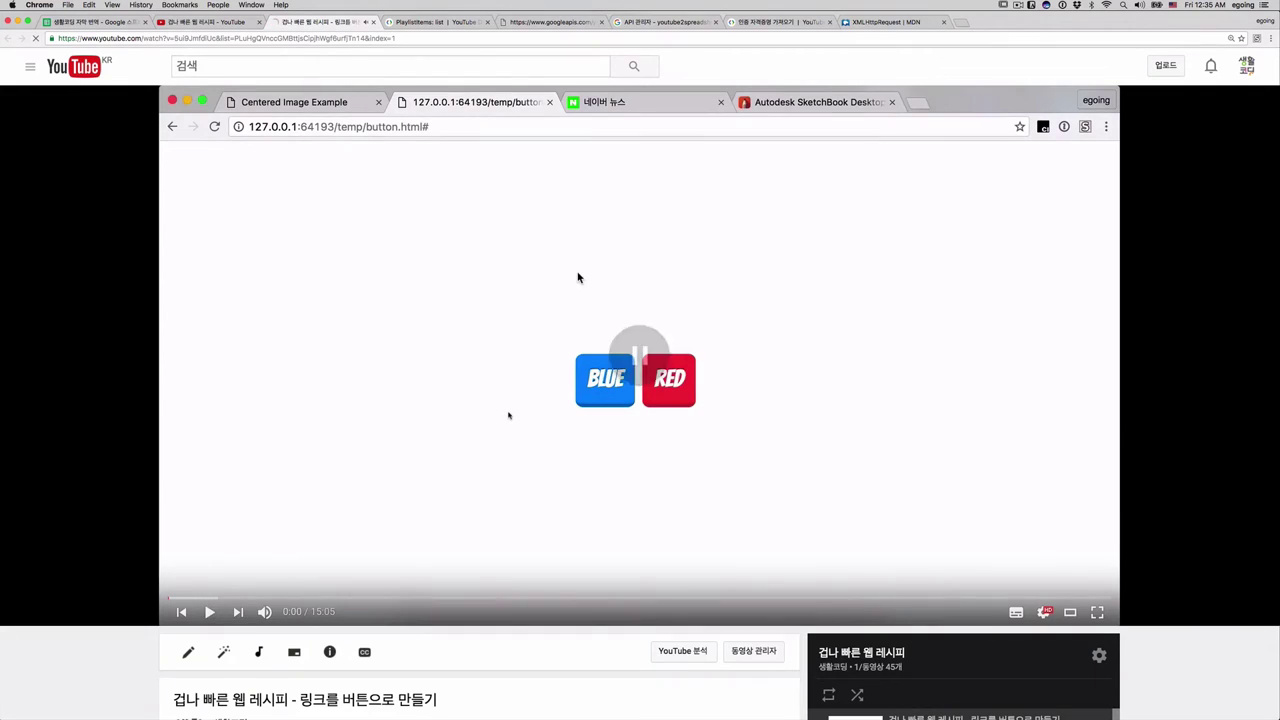
scroll(530, 632, "down", 2)
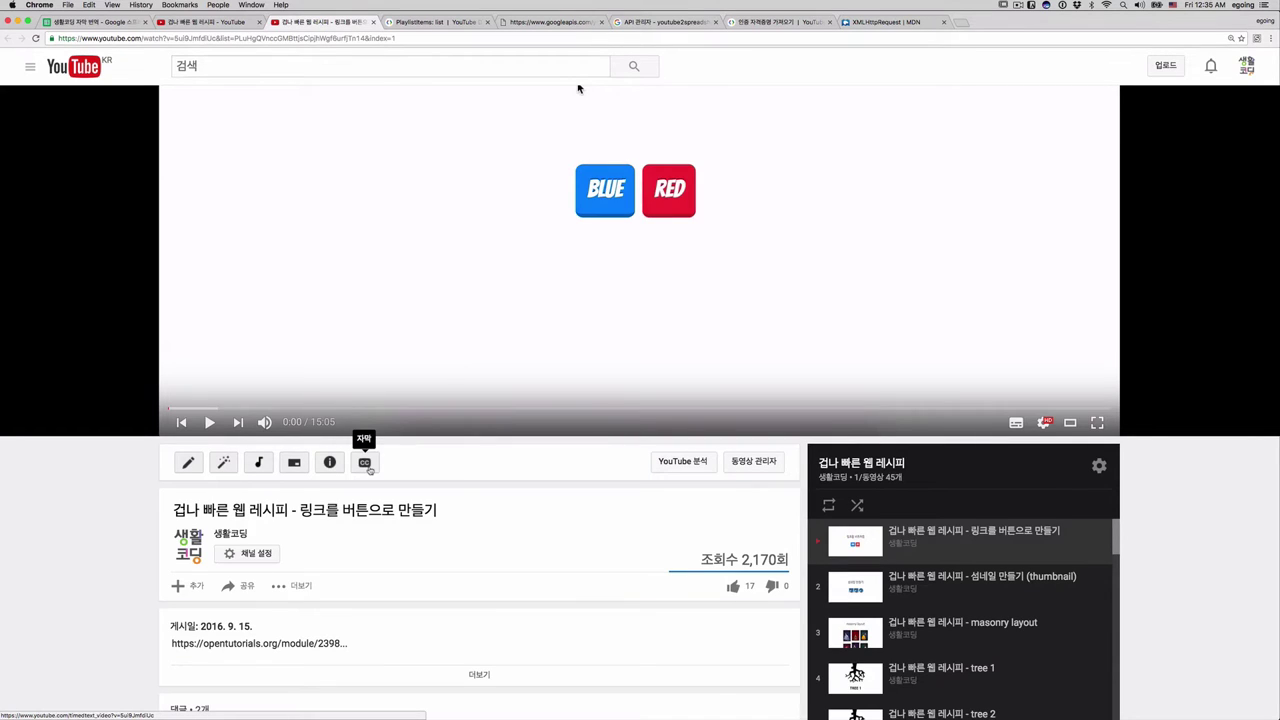
Step: Select the video's timedtext subtitle share link, then return to the playlist tab
left_click(364, 463)
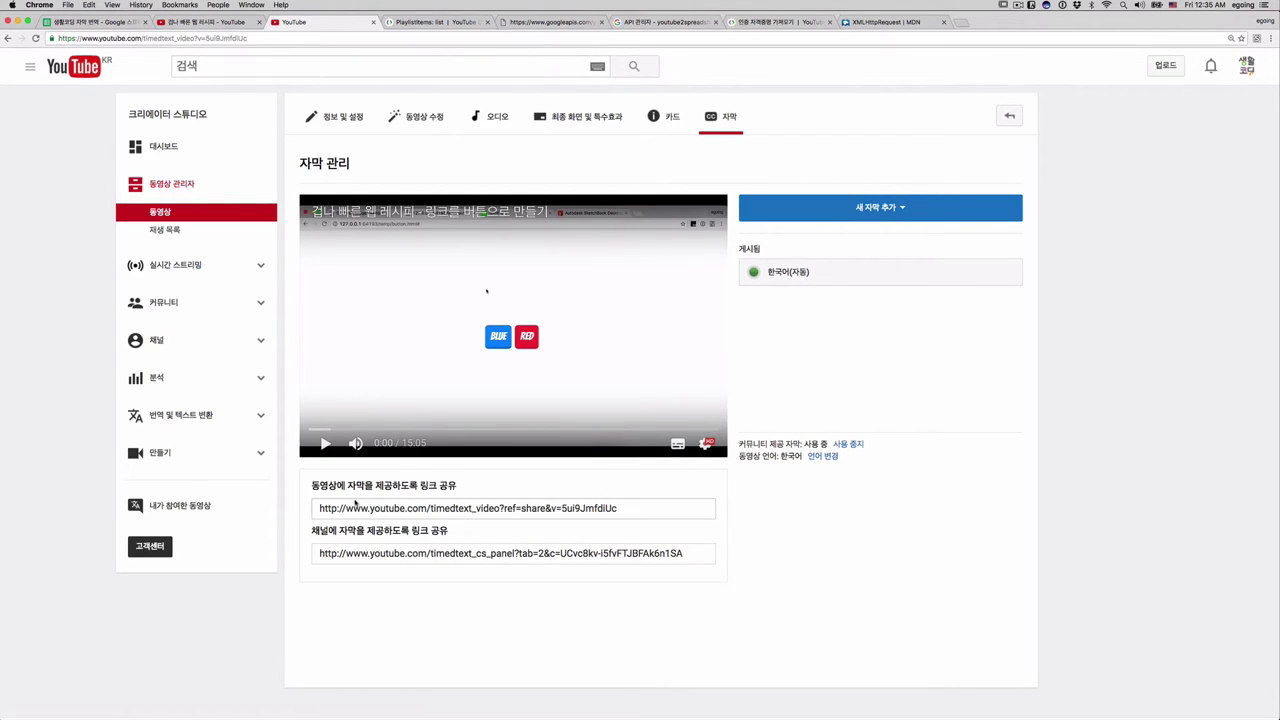
left_click(348, 492)
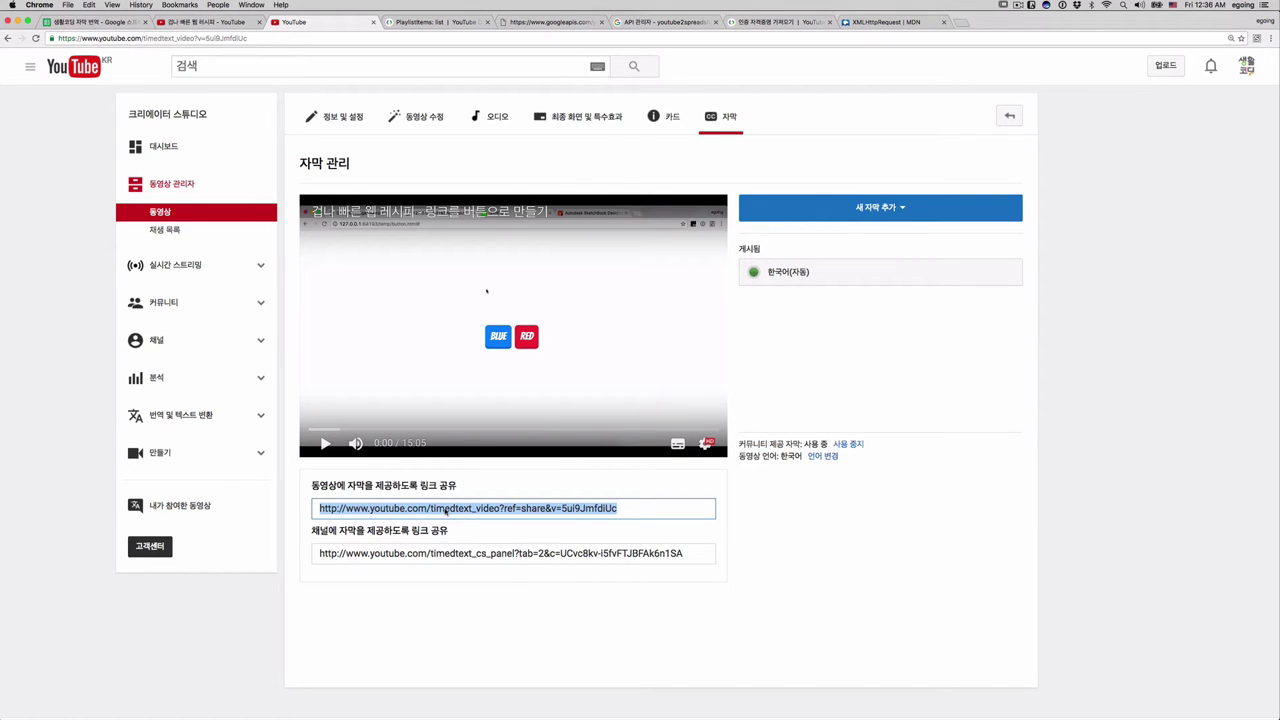
left_click(180, 23)
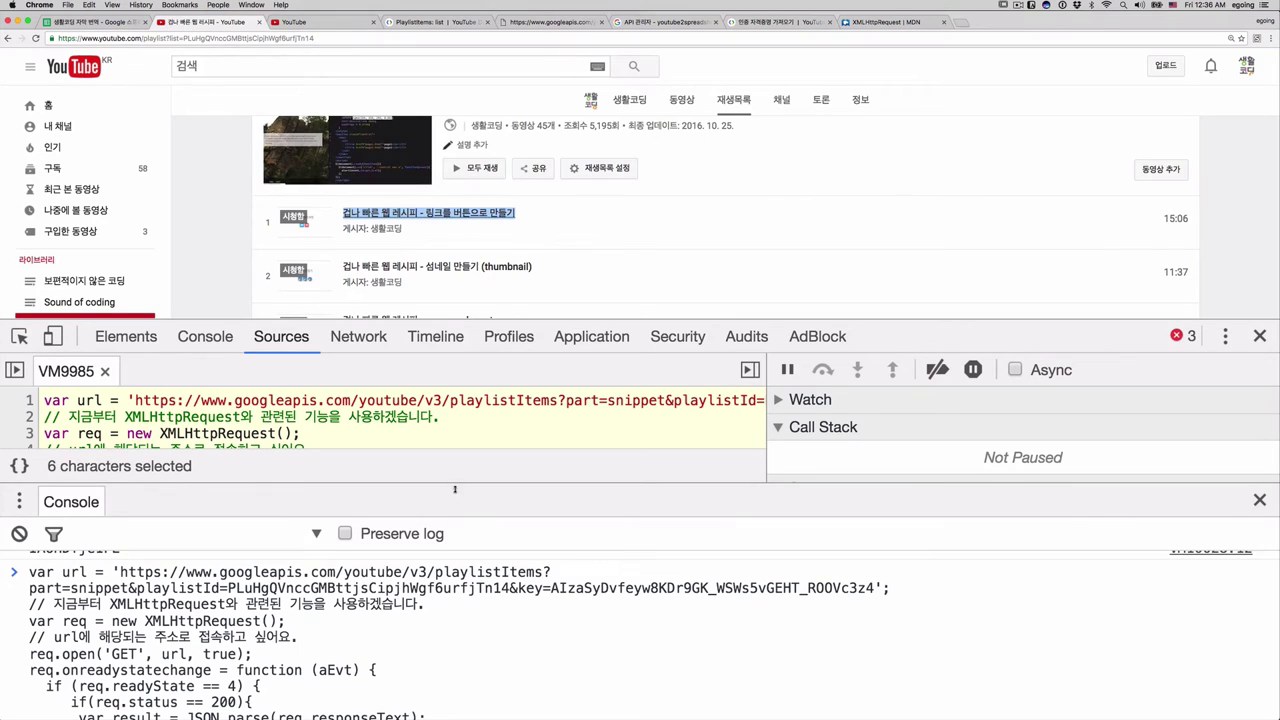
Step: Add a vurl line holding the timedtext share URL, with its hard-coded video ID replaced by '+vid
left_click_drag(455, 488, 460, 384)
left_click_drag(1083, 336, 1083, 198)
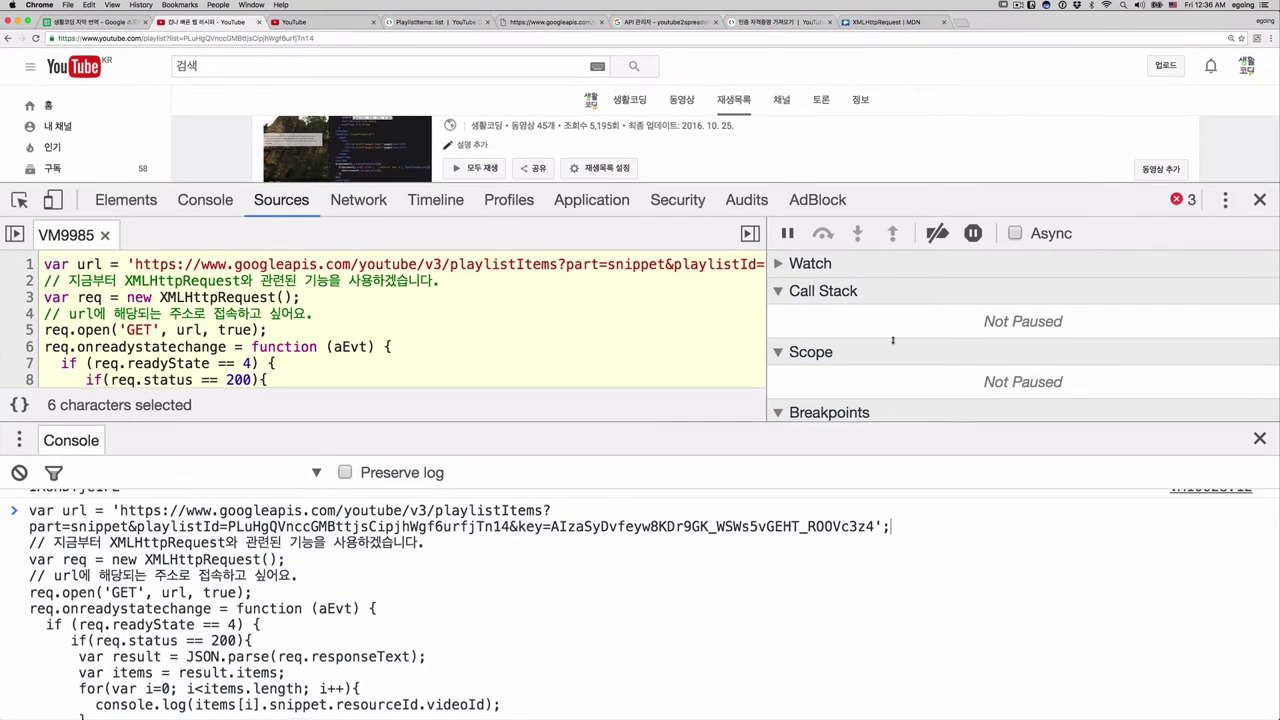
left_click_drag(893, 455, 893, 319)
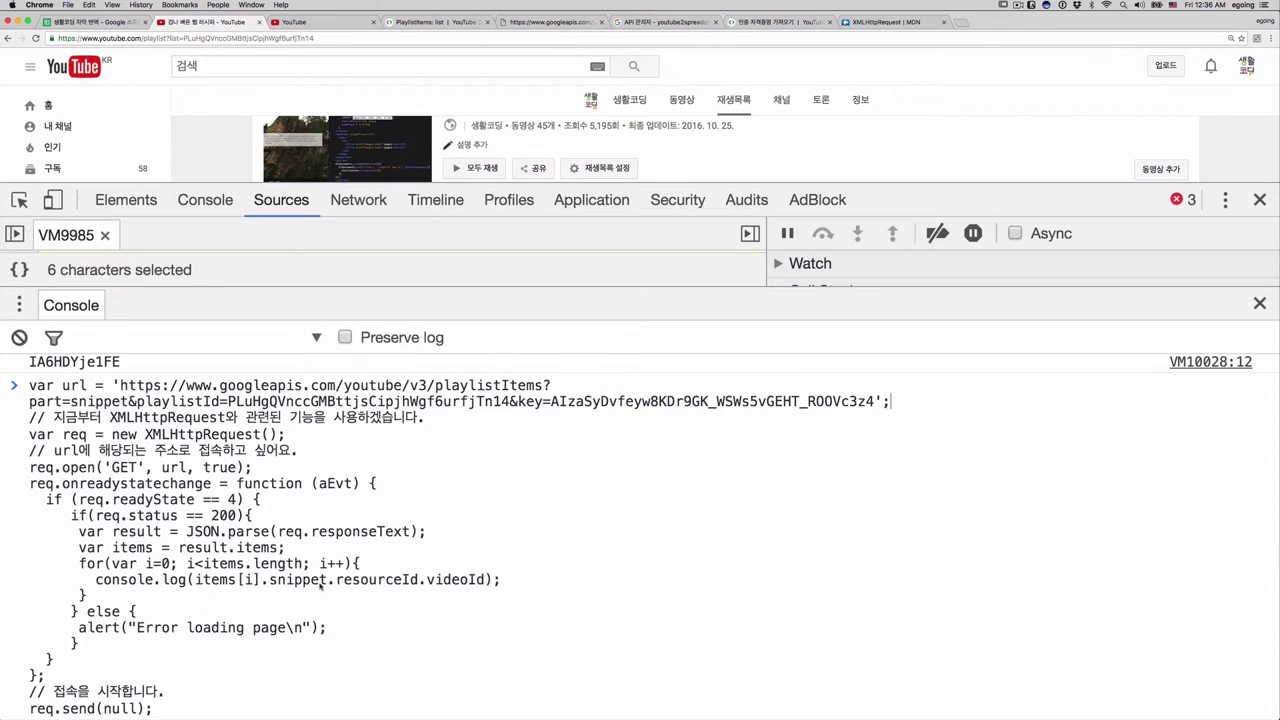
left_click(397, 570)
key("shift+Return")
type("va")
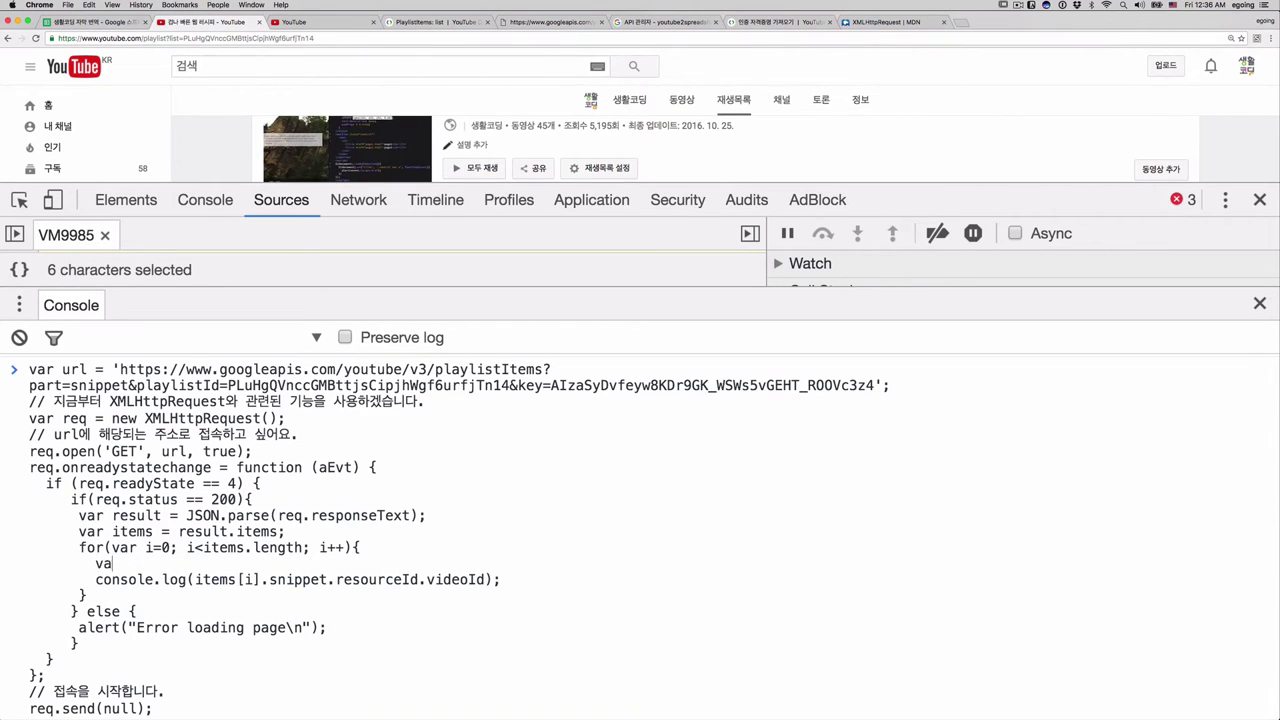
type("r ")
type("vurl =")
type("http://www.youtube.com/timedtext_video?ref=share&v=5ui9JmfdiUc")
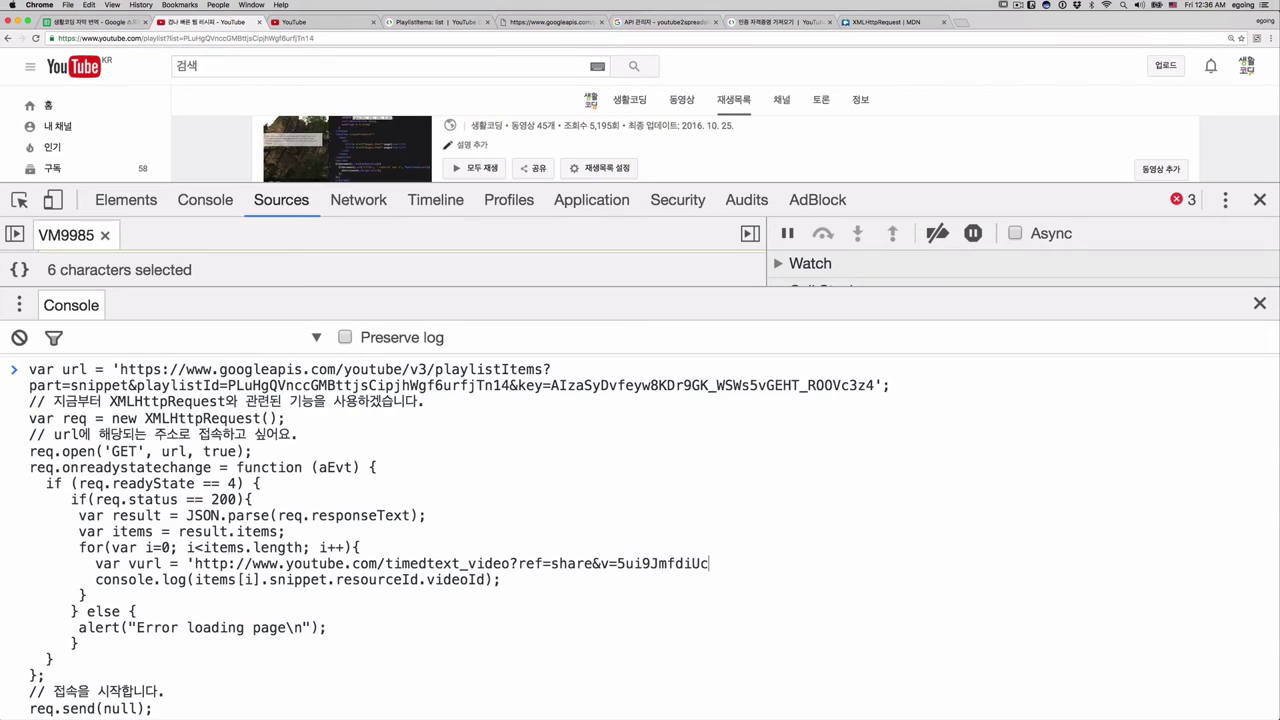
type(";")
key("alt+shift+Left")
key("shift+Left")
key("shift+Left")
key("shift+Right")
key("shift+Right")
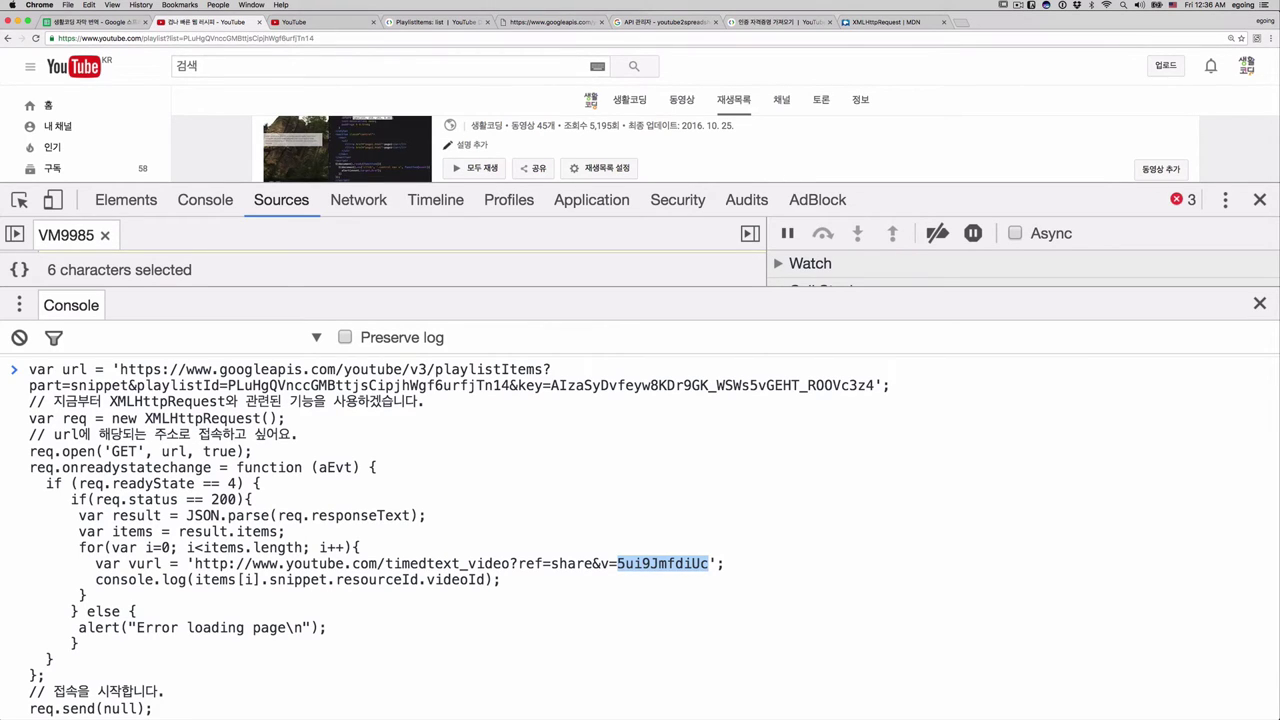
key("BackSpace")
key("BackSpace")
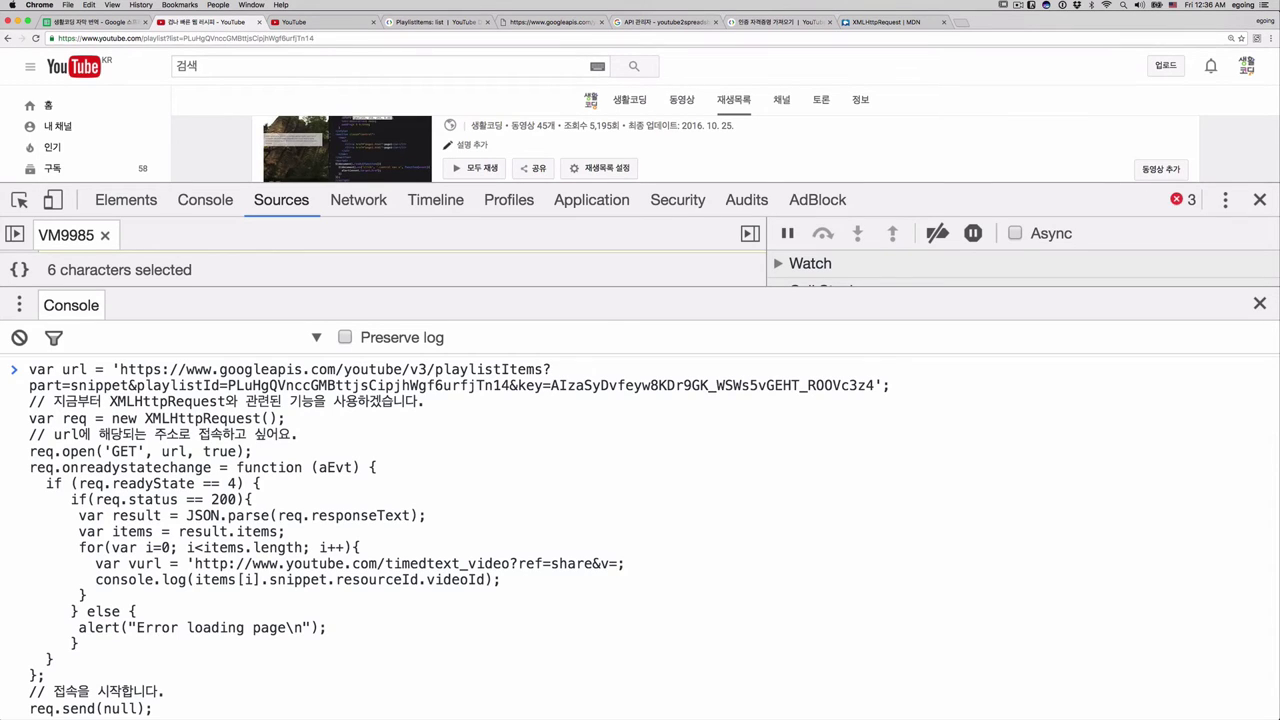
type("'+vi")
type("d")
Step: Declare var vid = items[i].snippet.resourceId.videoId; at the top of the loop
left_click(662, 563)
key("shift+Return")
type("va")
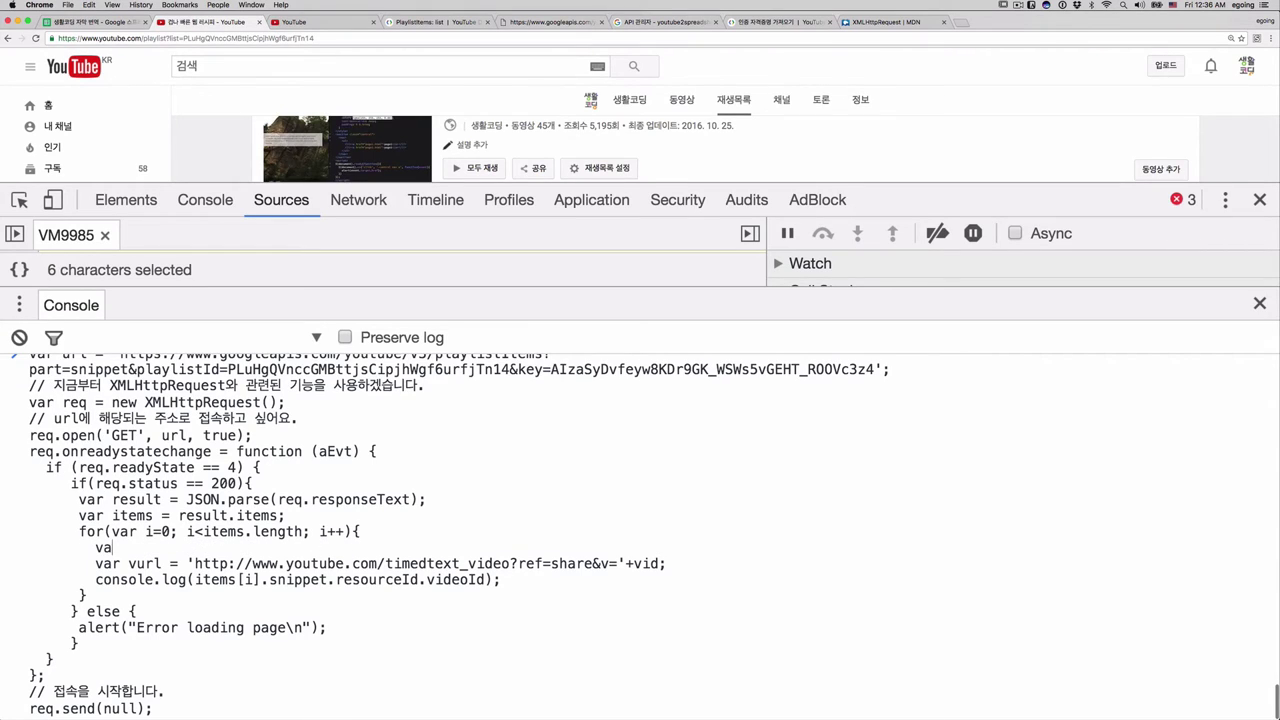
type("r")
key("BackSpace")
key("BackSpace")
type("ar ")
type("vid =")
left_click_drag(195, 579, 486, 579)
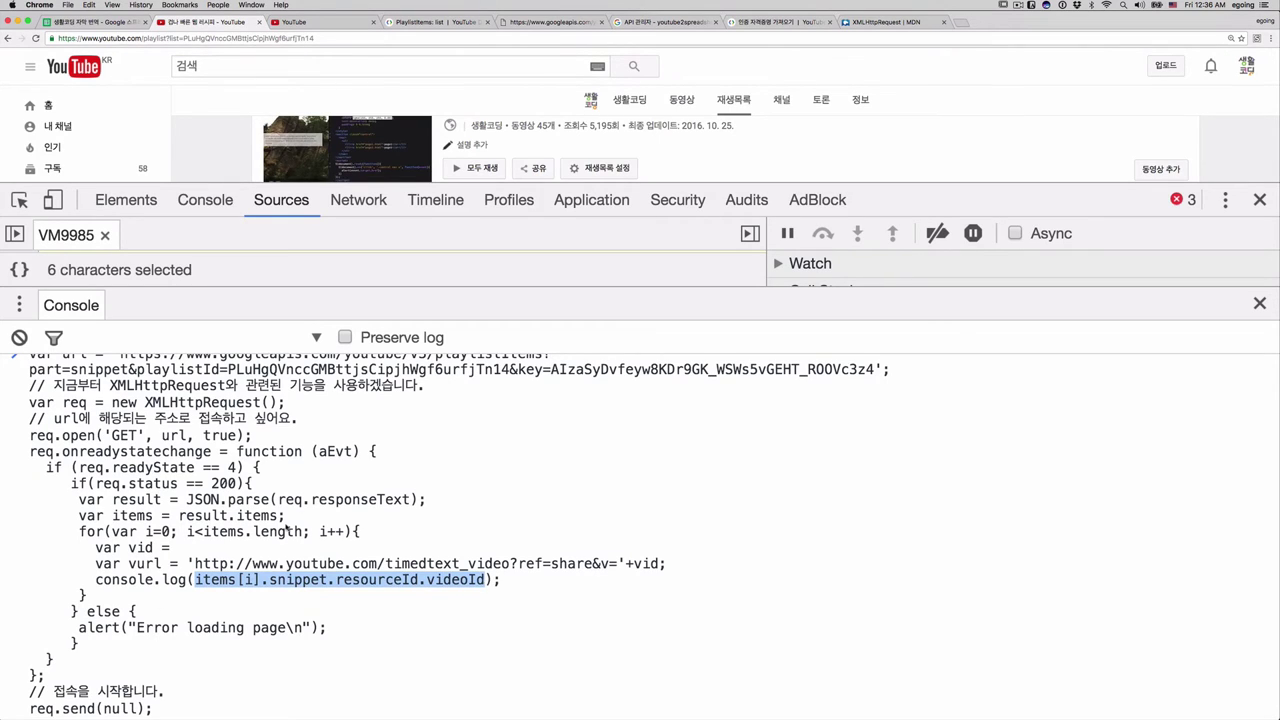
key("ctrl+c")
left_click(178, 547)
key("ctrl+v")
type(";")
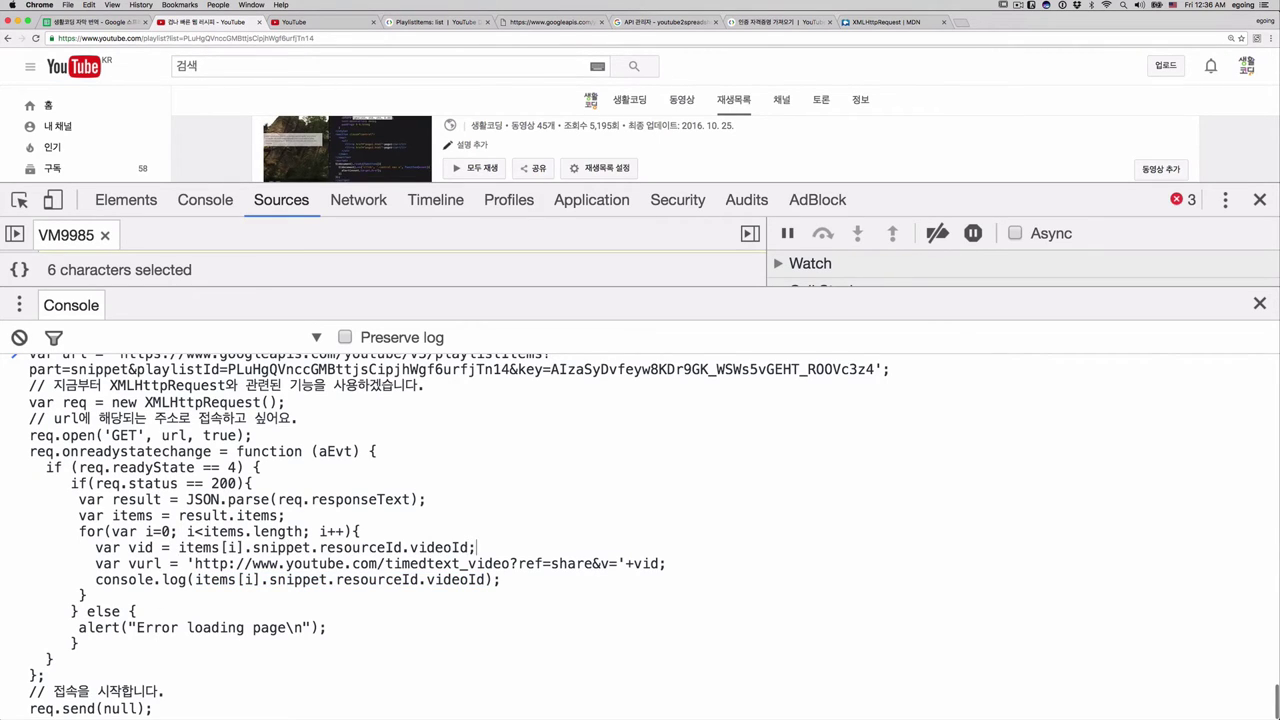
Step: Delete the old console.log line from the loop
left_click_drag(697, 563, 686, 580)
key("BackSpace")
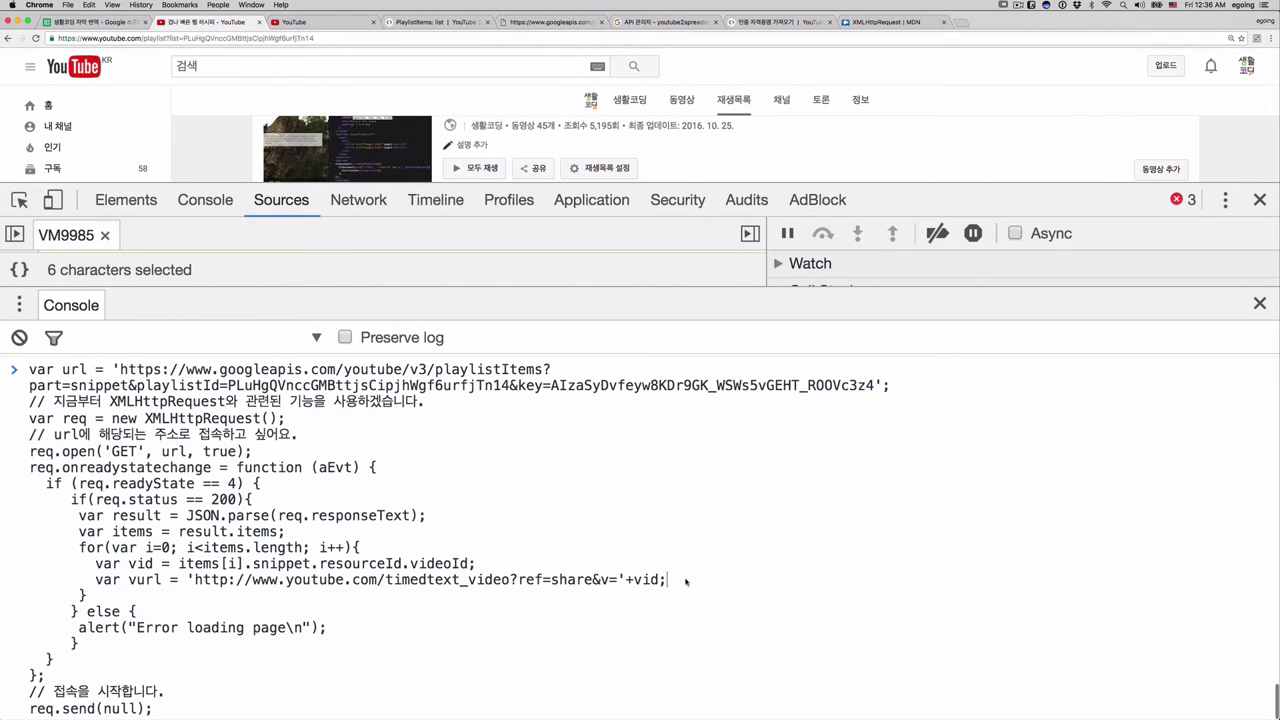
key("ctrl+z")
key("ctrl+shift+z")
Step: Add console.log(vurl); inside the loop and run the script
double_click(131, 580)
left_click(685, 583)
key("shift+Return")
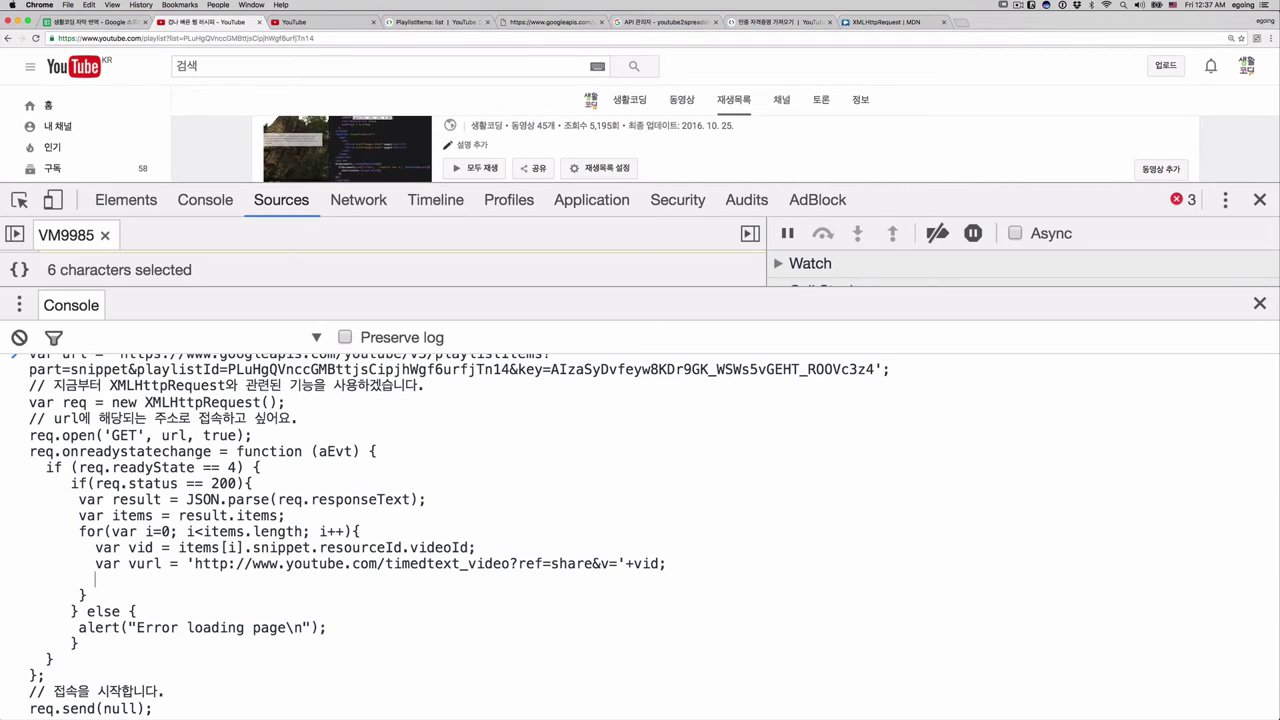
type("c")
type("onsole.lo")
type("g(vurl);")
key("Return")
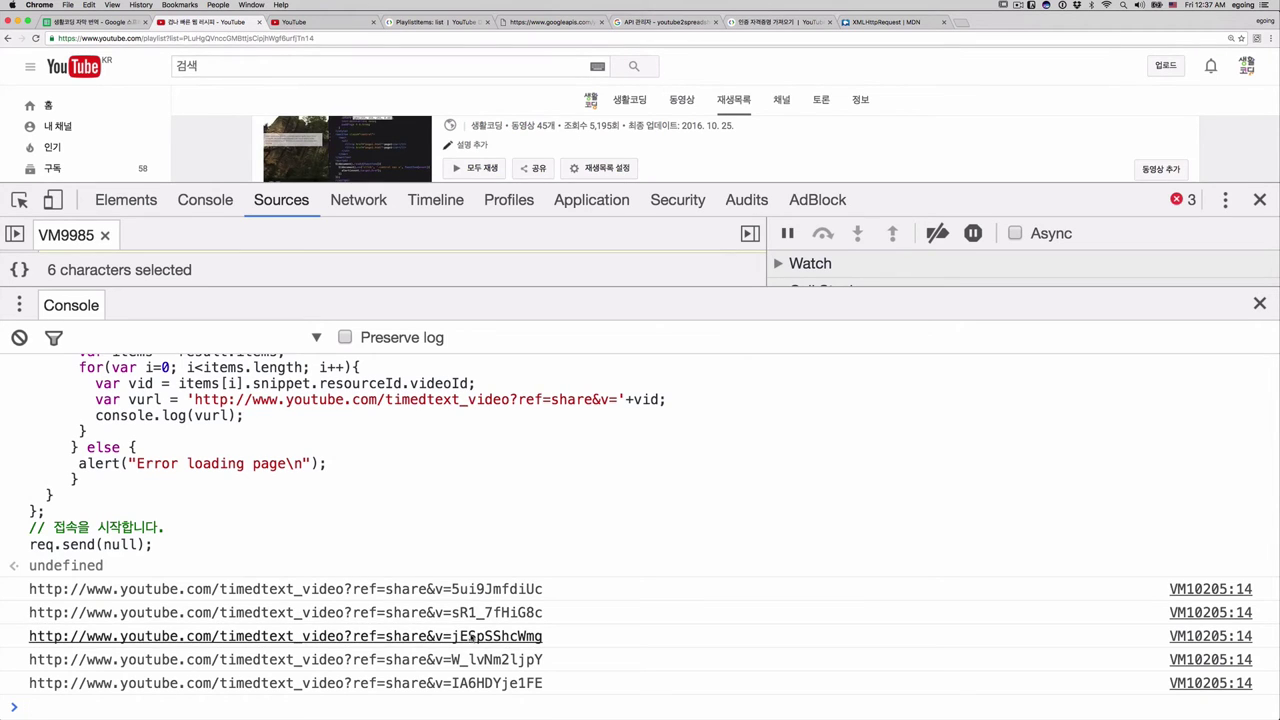
Step: Verify the third logged URL opens a subtitle page, close it, and review the five URLs
left_click(471, 637)
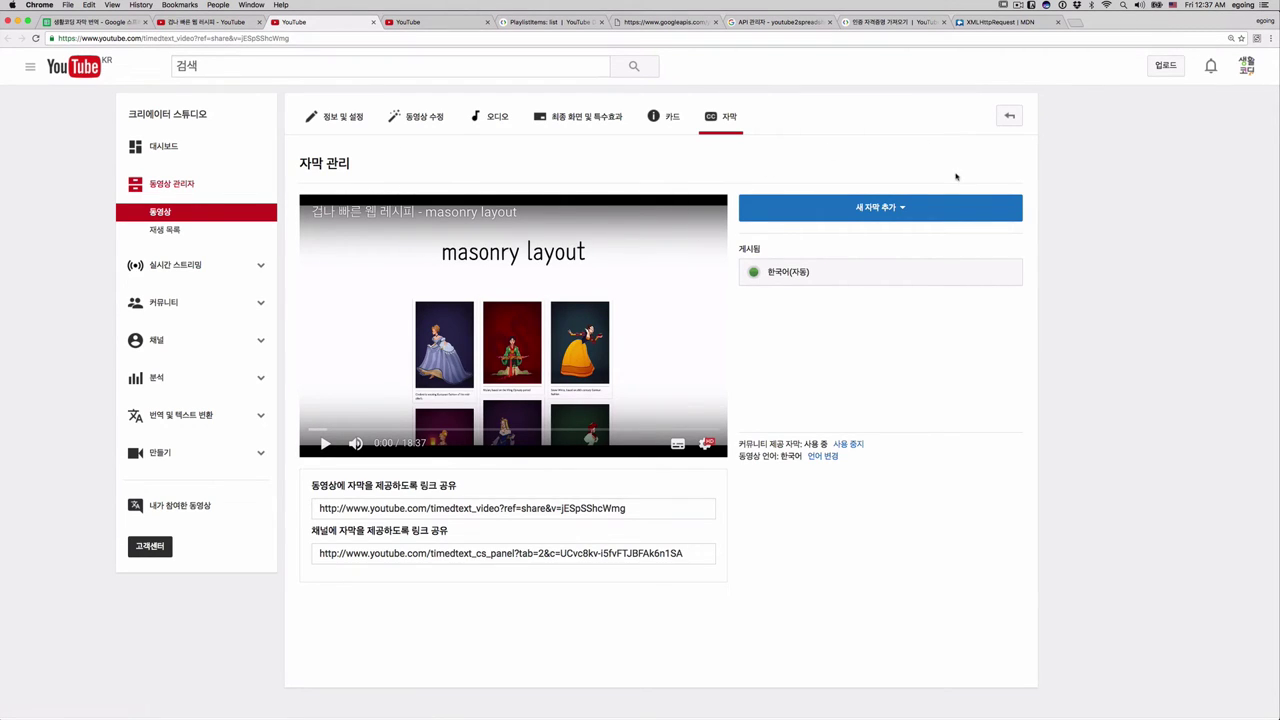
left_click(373, 21)
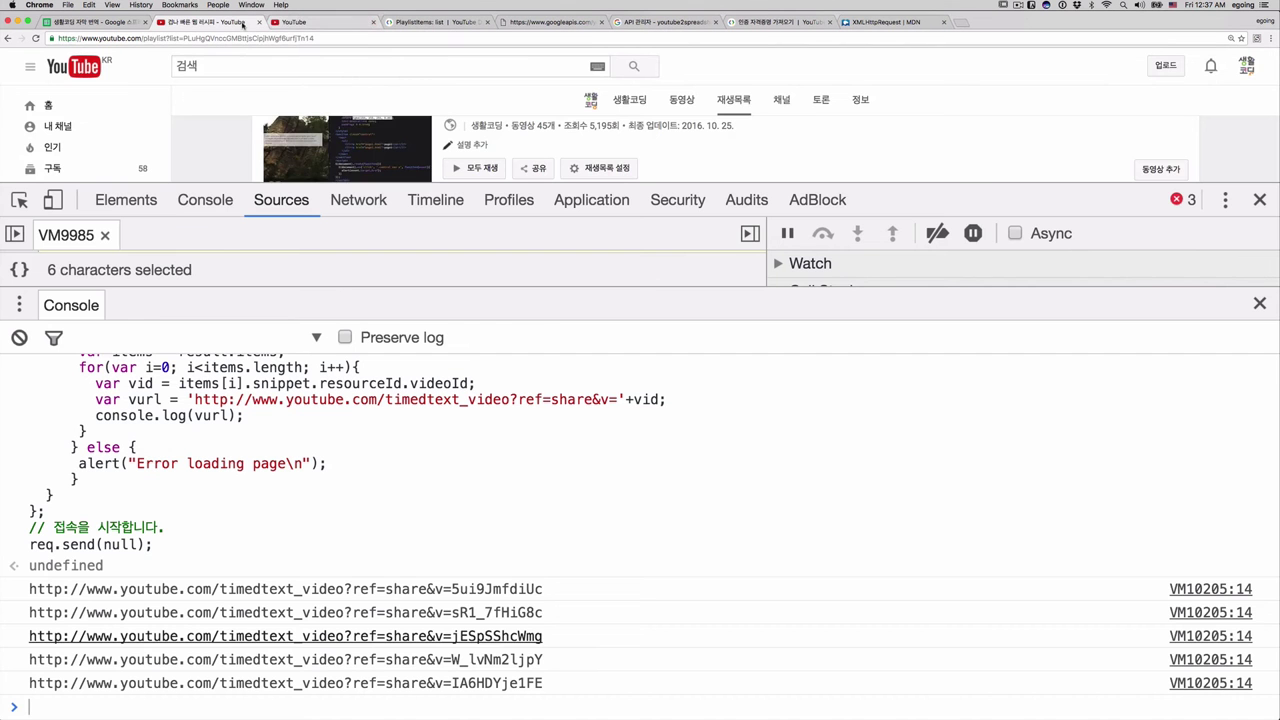
mouse_move(544, 683)
left_mouse_down()
mouse_move(2, 570)
mouse_move(18, 585)
left_mouse_up()
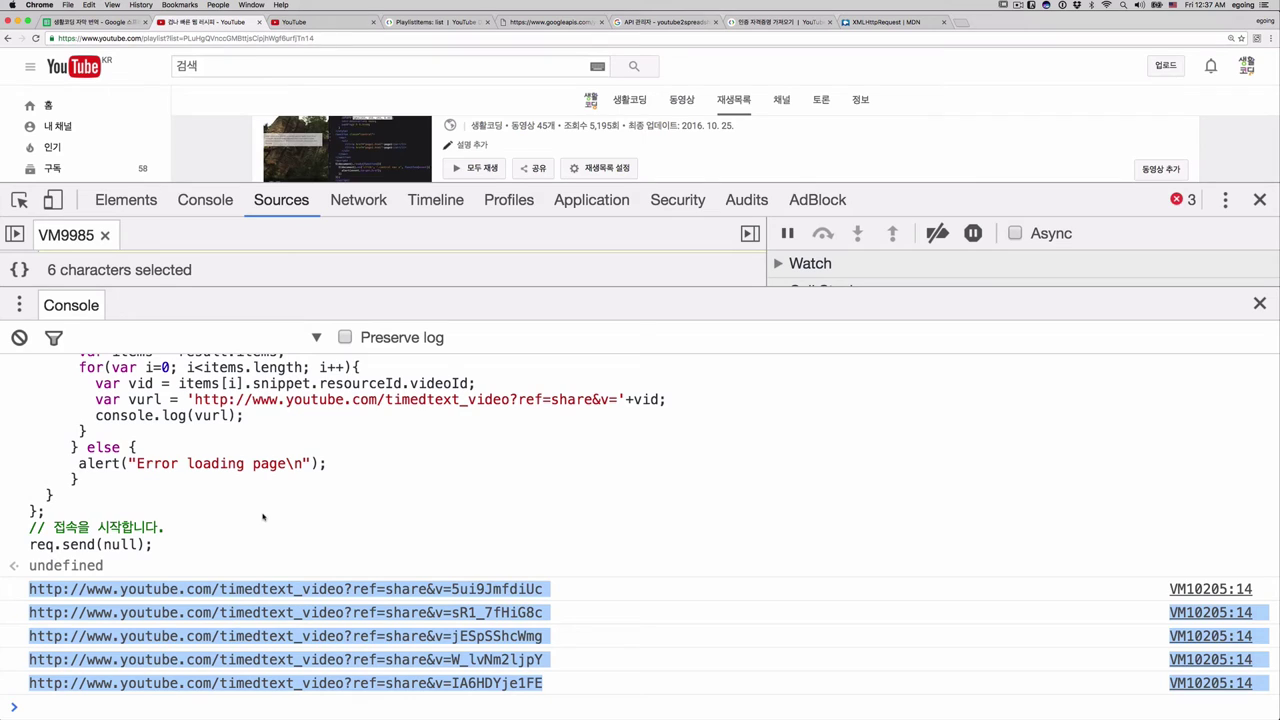
scroll(263, 516, "up", 2)
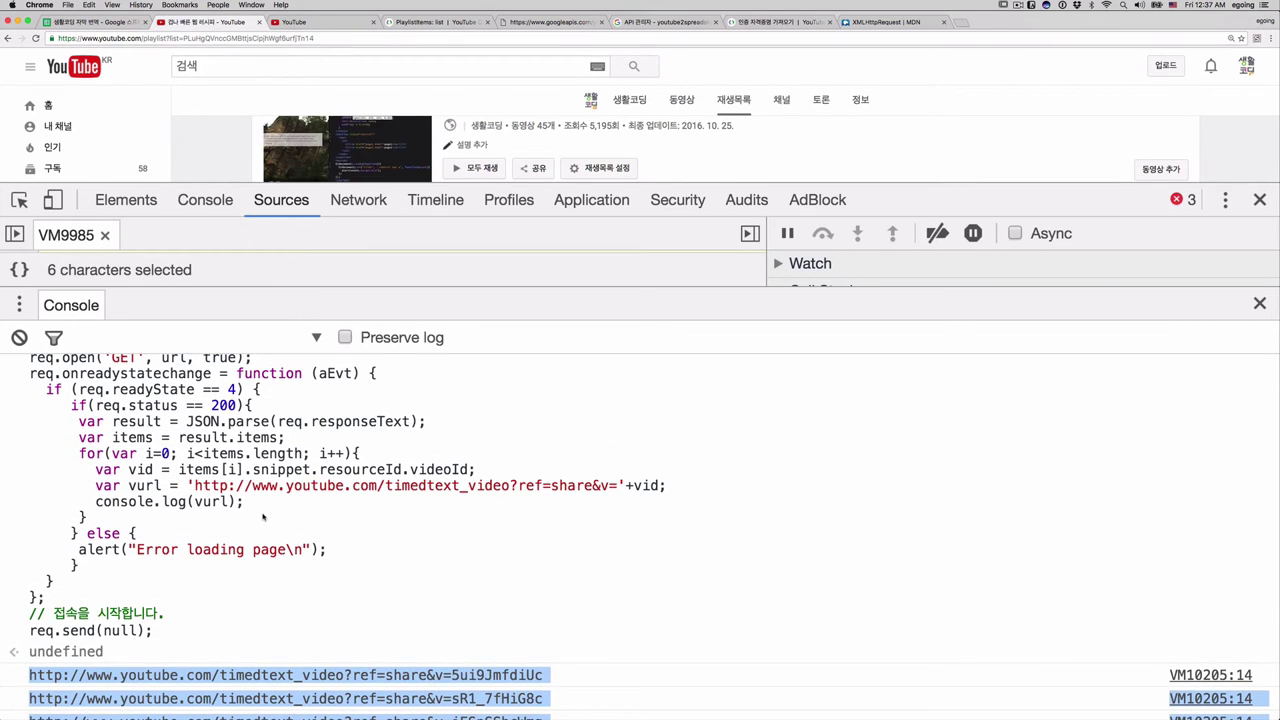
scroll(264, 516, "down", 2)
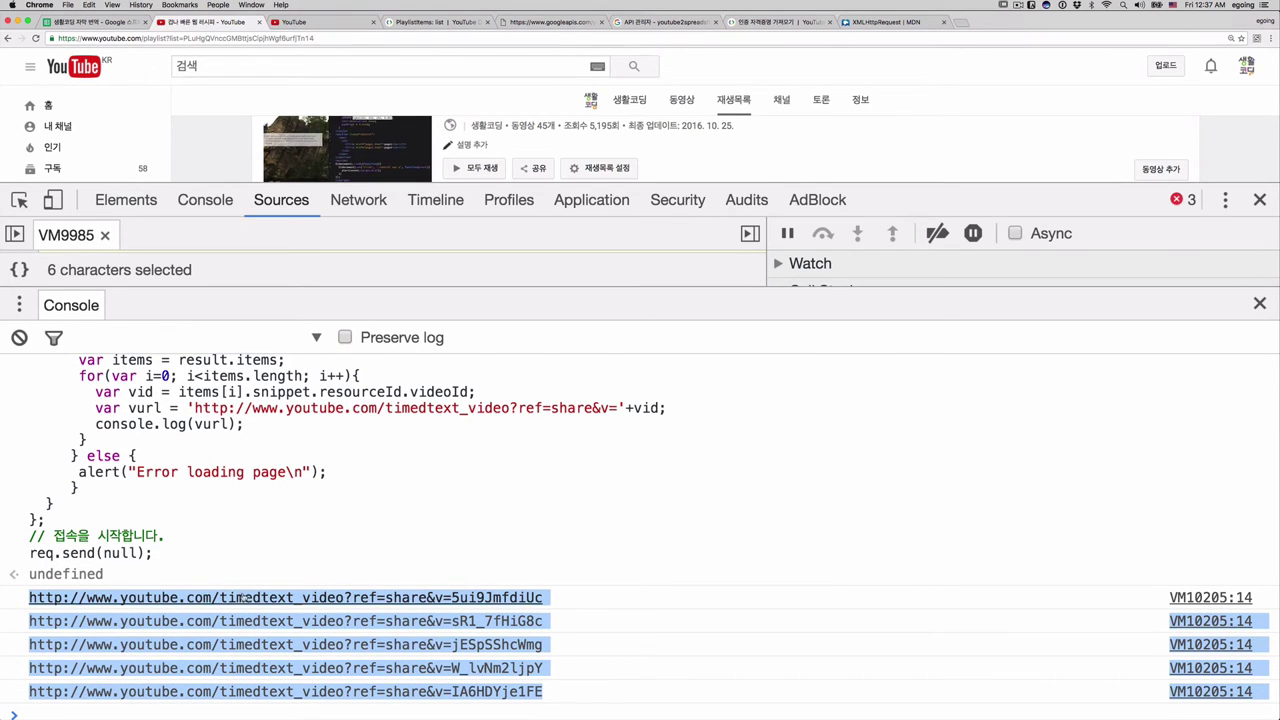
scroll(269, 607, "up", 2)
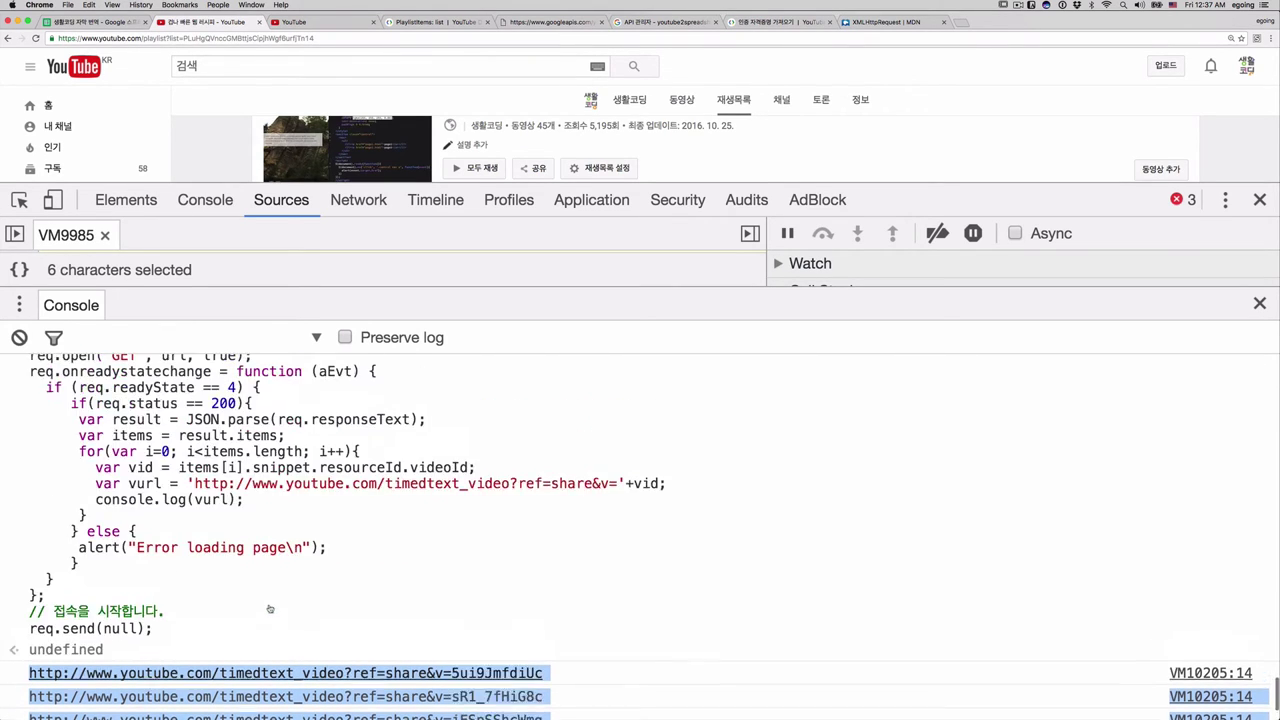
left_click(634, 543)
scroll(512, 589, "down", 2)
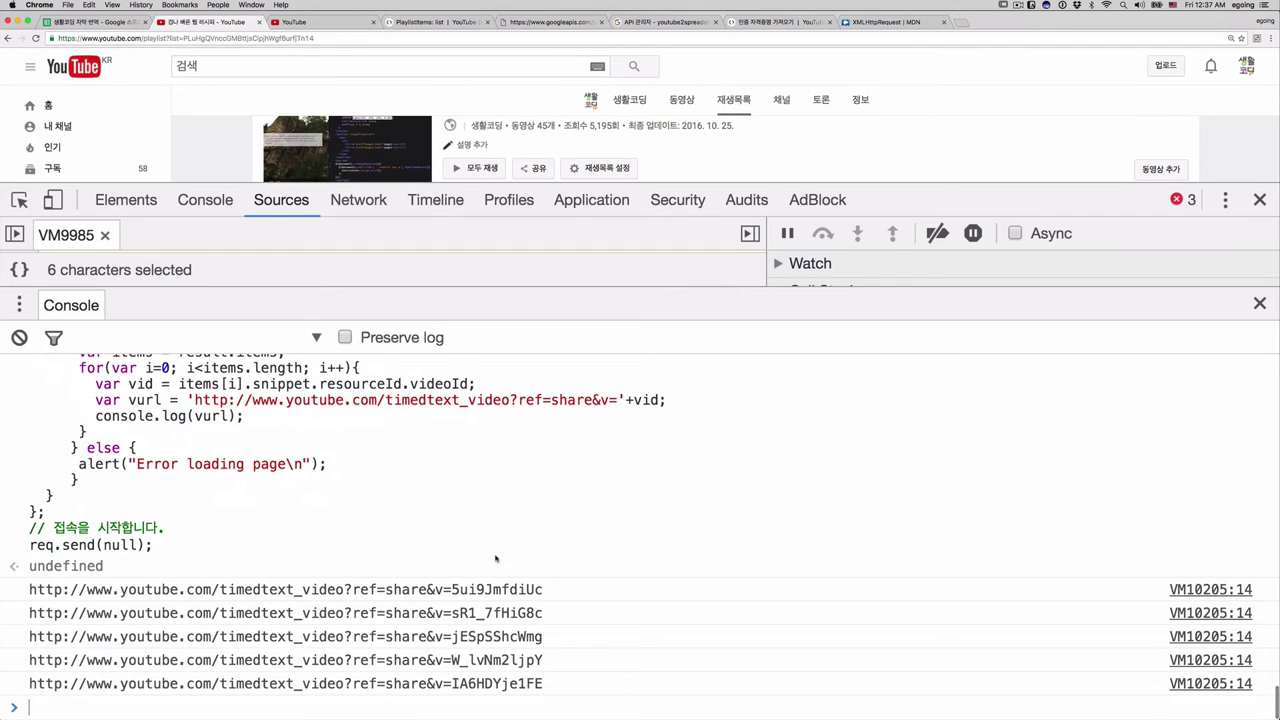
scroll(484, 543, "up", 4)
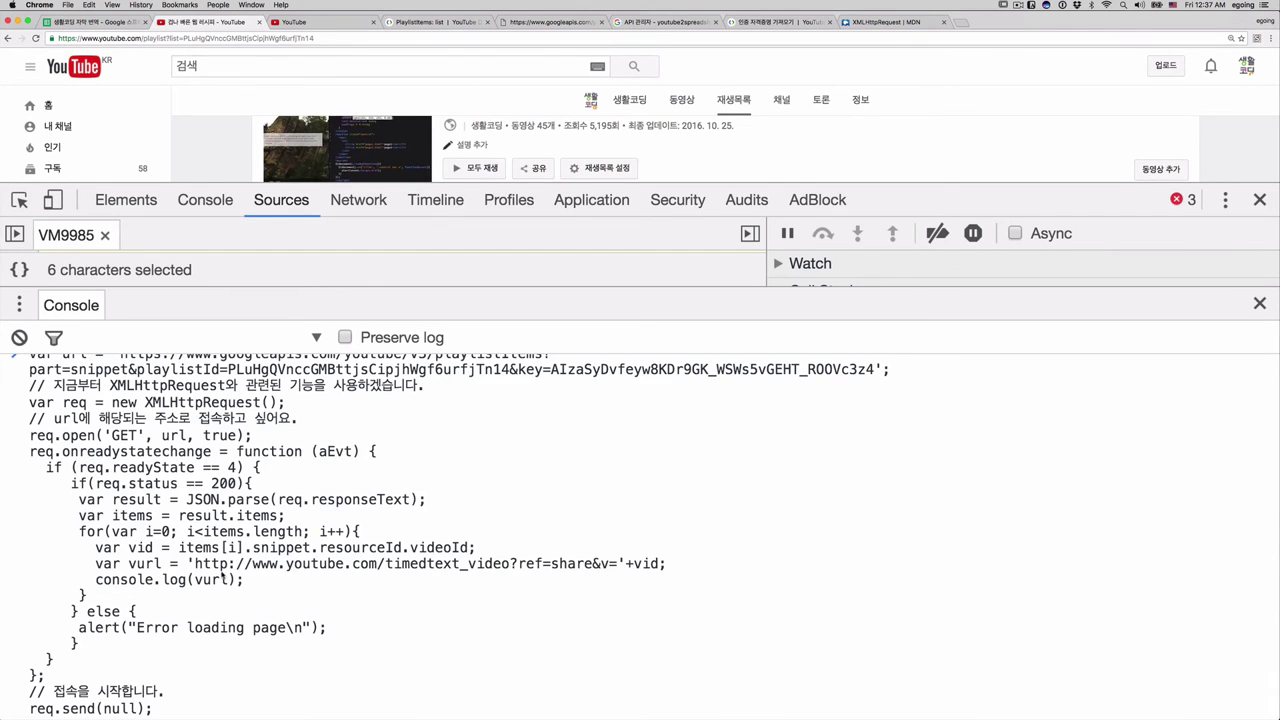
Step: Insert debugger; after var items = result.items; and run the script
left_click(220, 579)
left_click(300, 518)
key("Return")
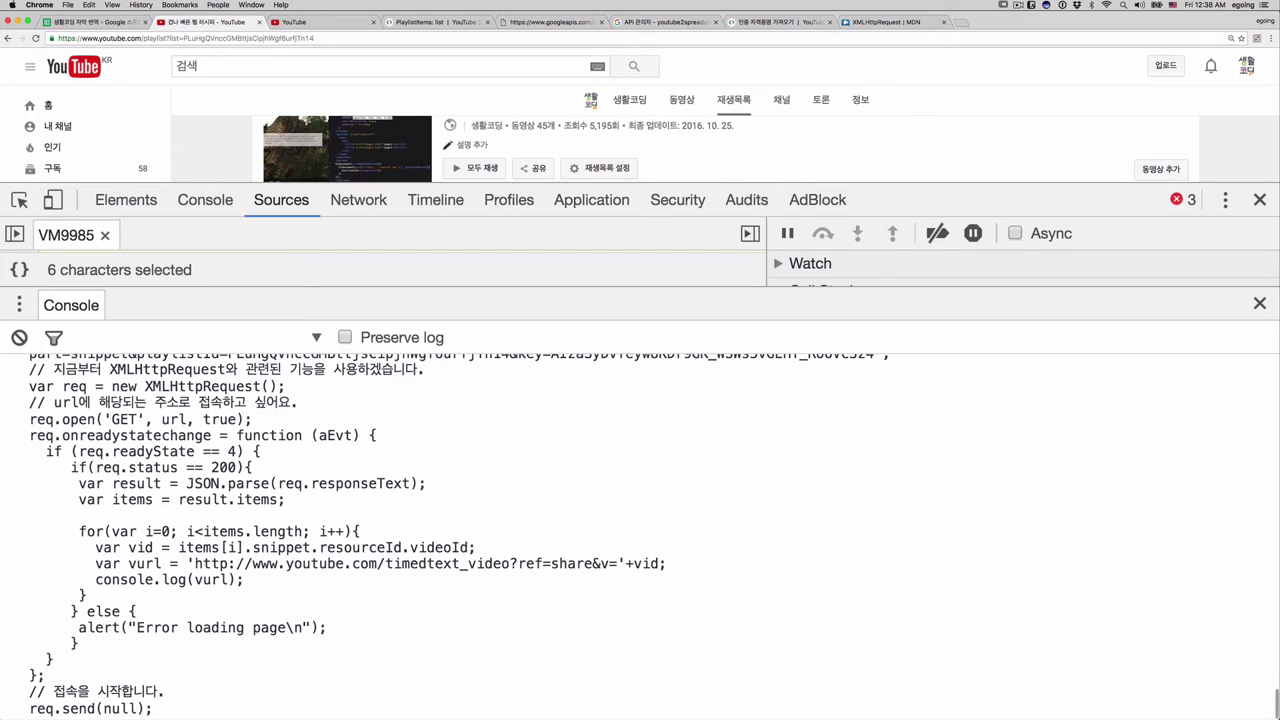
type("debugg")
type("er;")
key("Return")
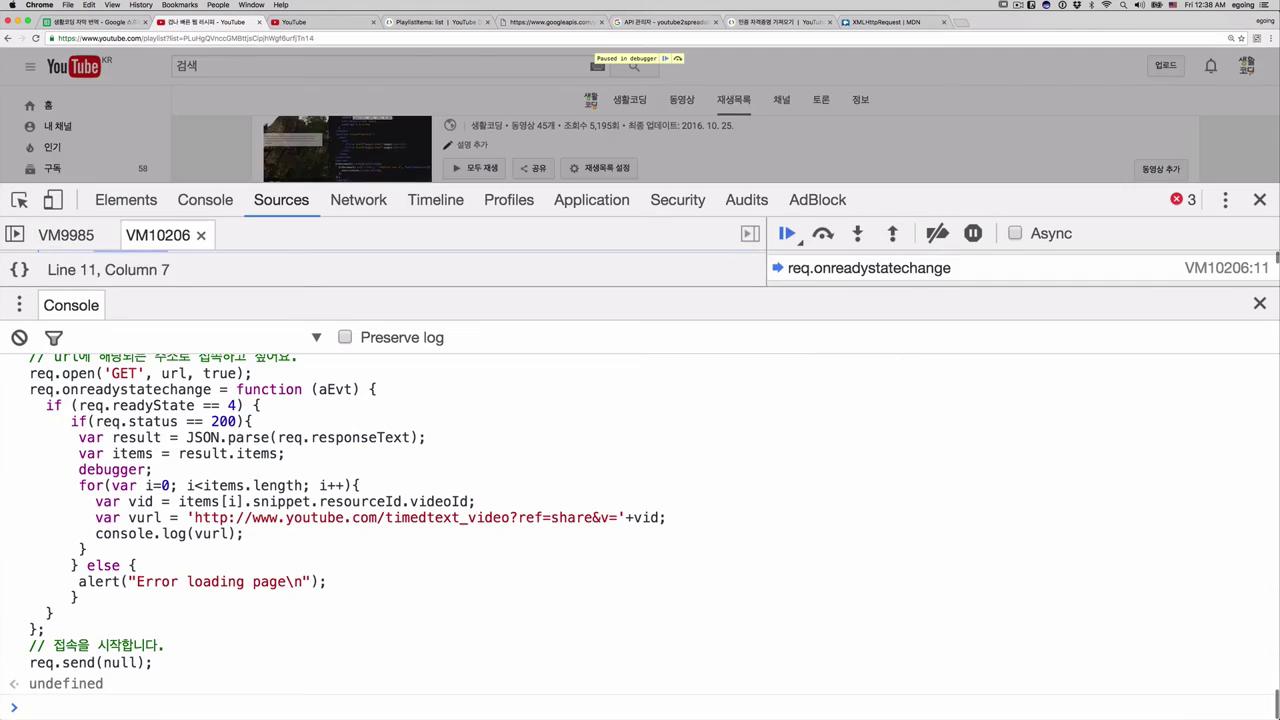
Step: Inspect items while paused, expanding the first item's snippet fields
left_click_drag(600, 318, 565, 660)
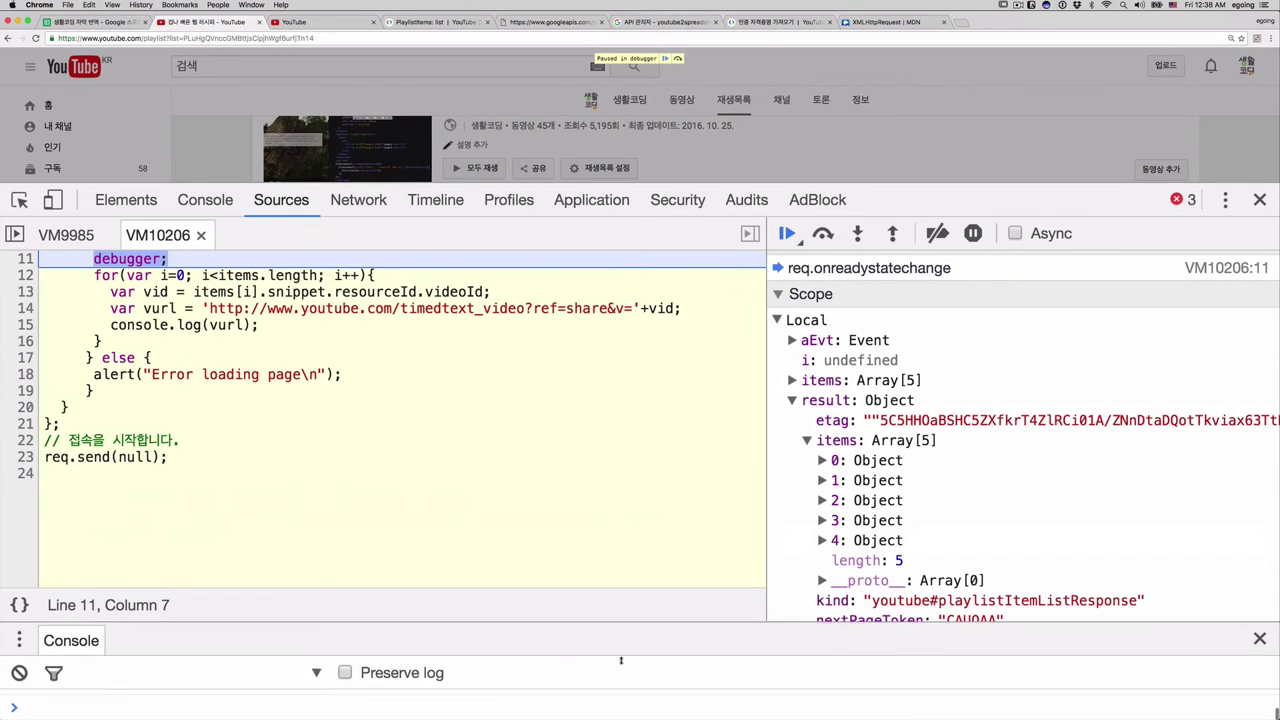
scroll(470, 468, "up", 3)
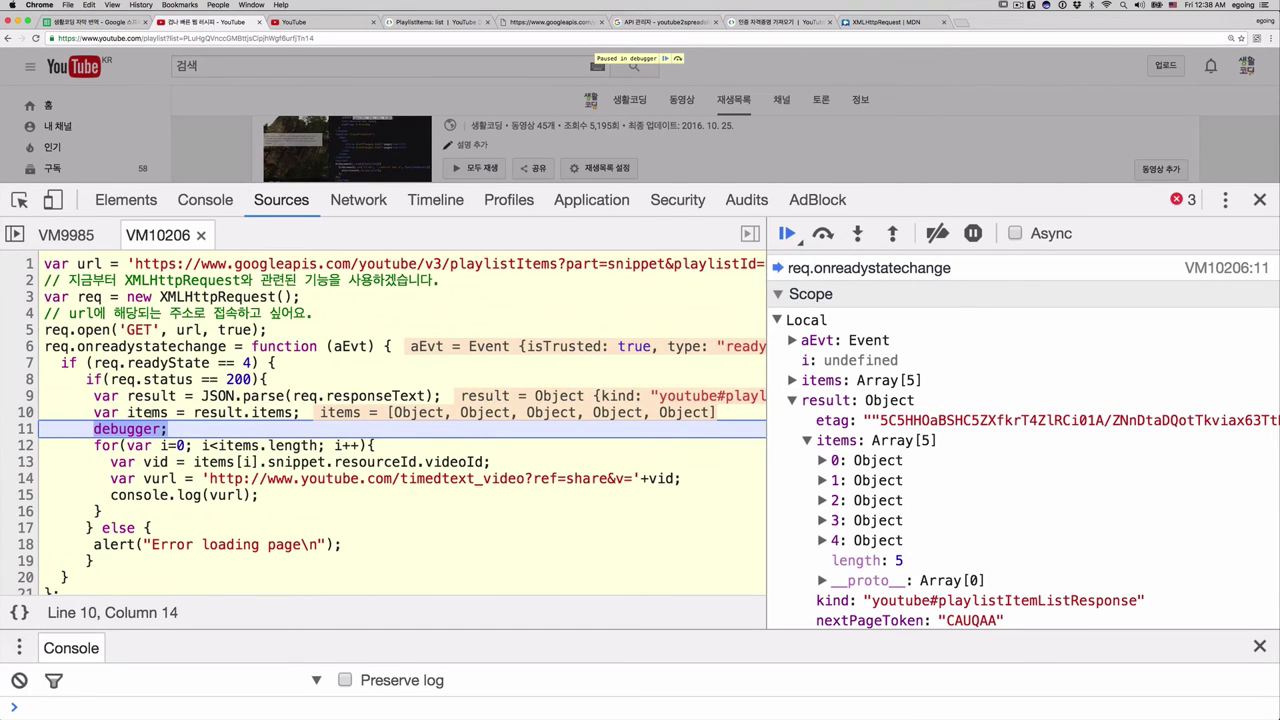
double_click(147, 412)
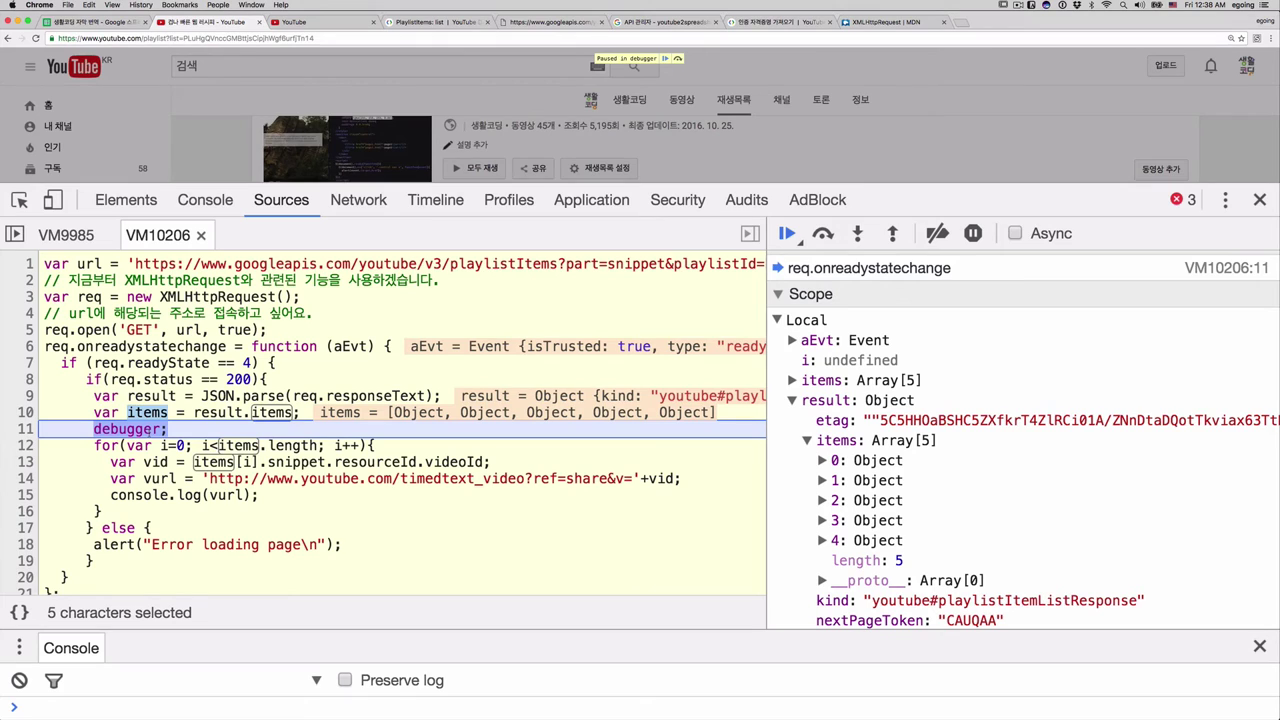
double_click(151, 412)
left_click(822, 460)
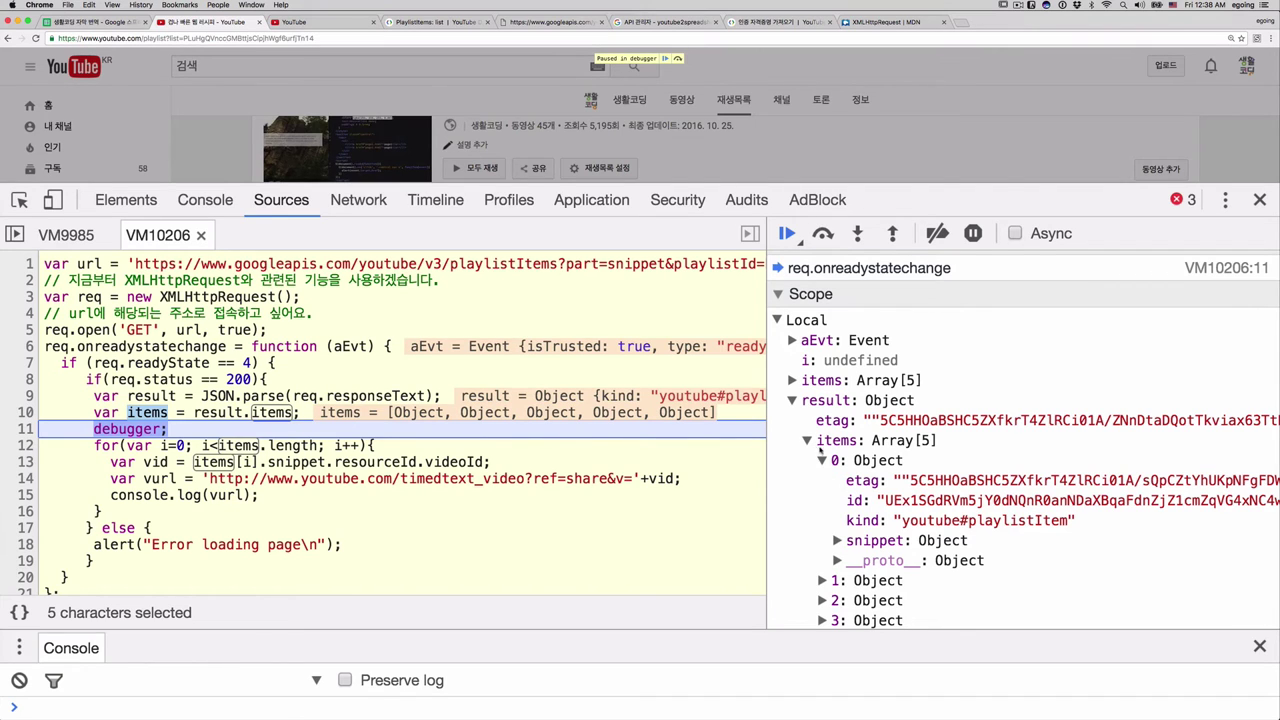
left_click(837, 541)
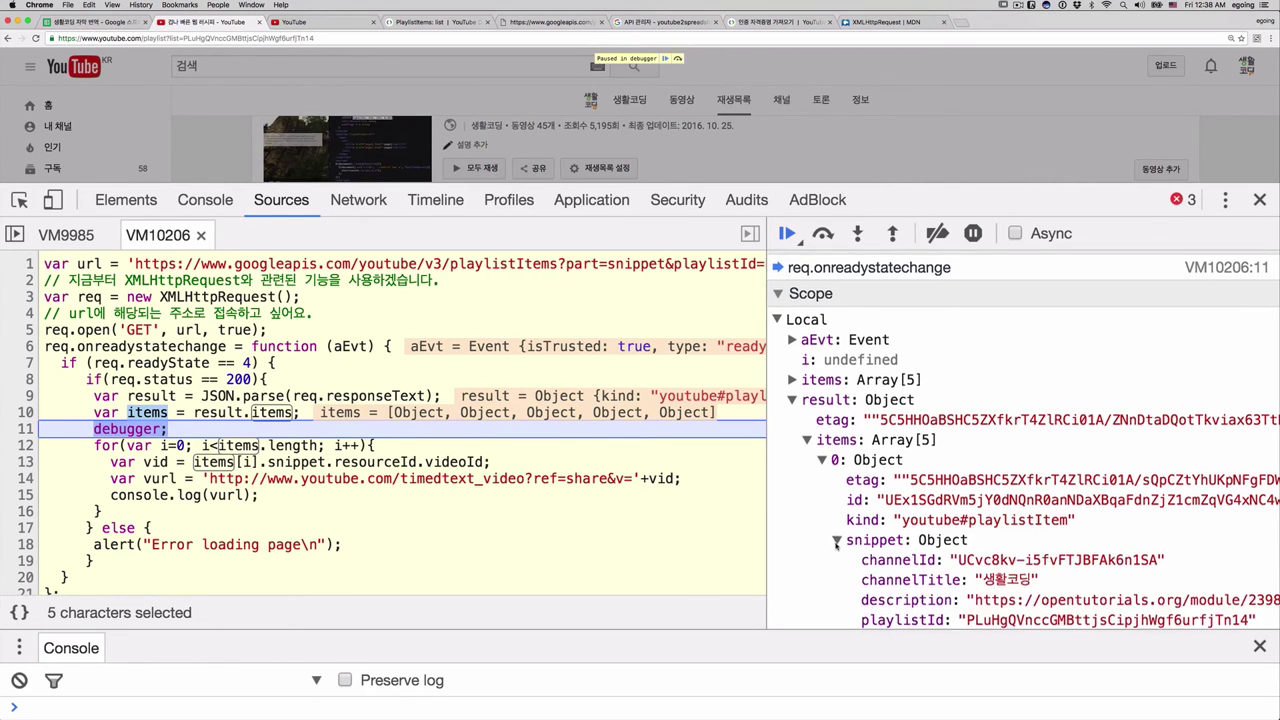
scroll(850, 545, "down", 4)
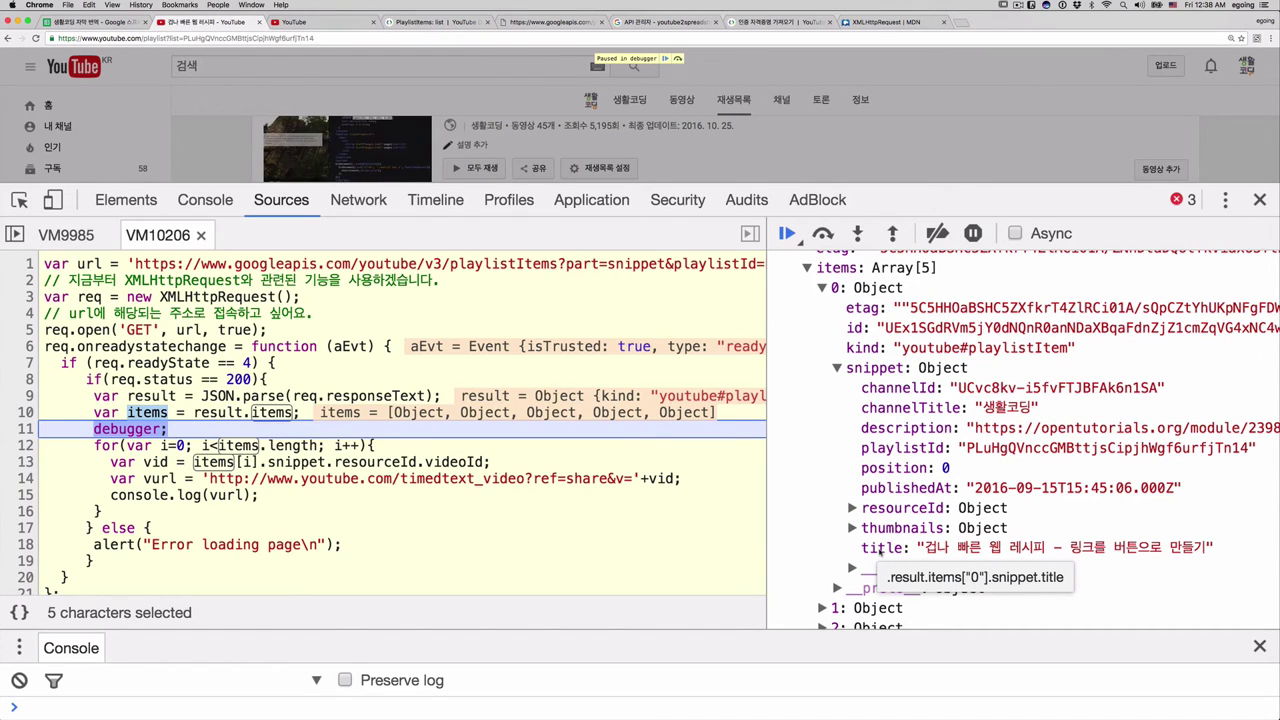
Step: Resume the paused script and delete the debugger; line
left_click(787, 233)
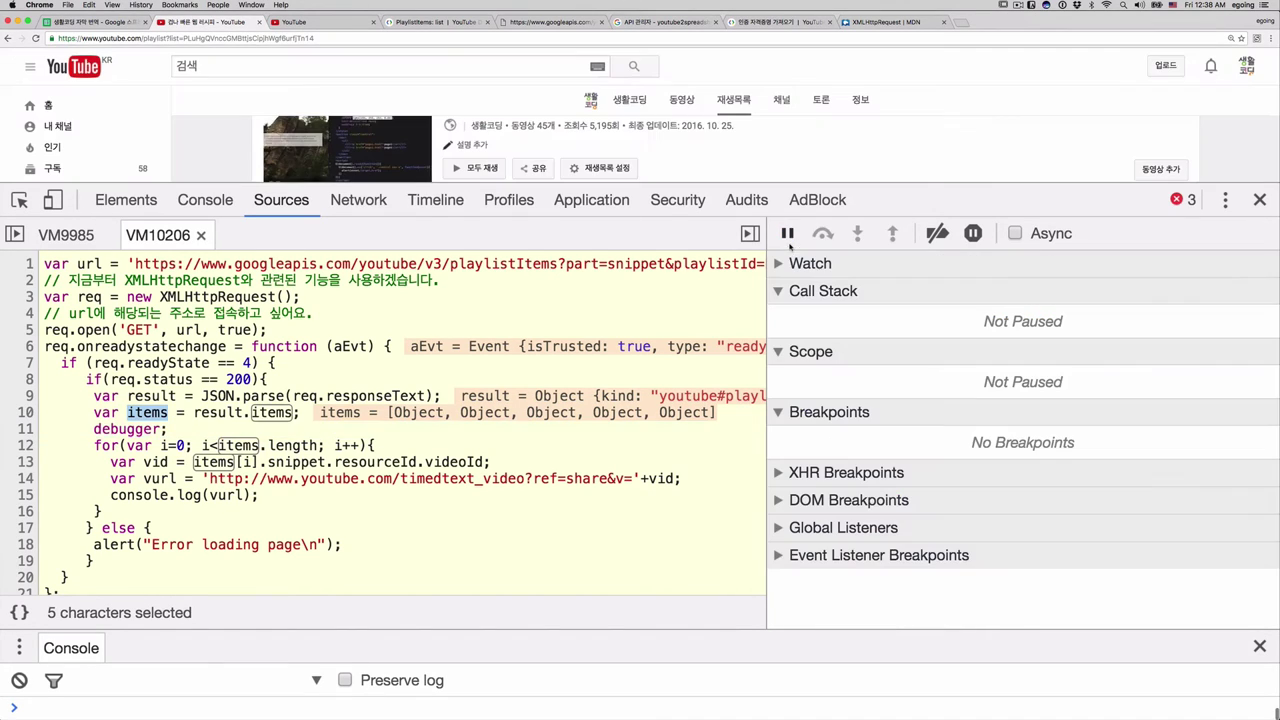
left_click_drag(441, 632, 441, 356)
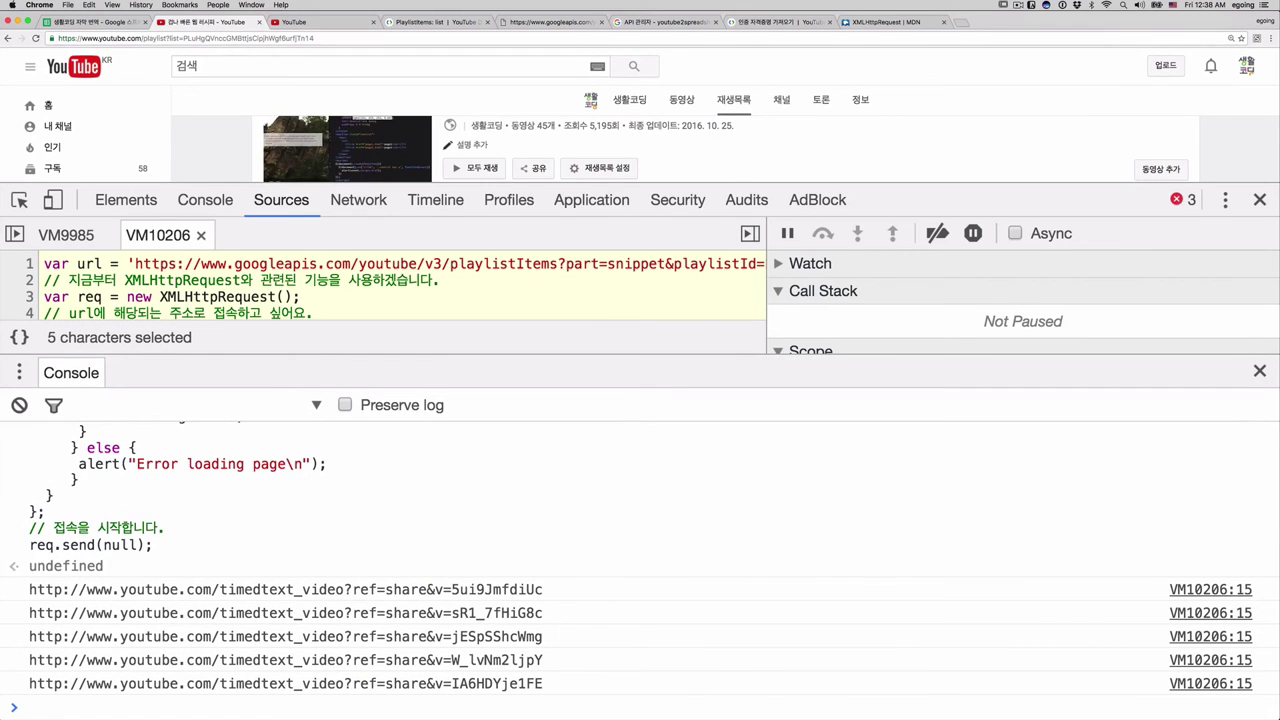
scroll(587, 705, "up", 3)
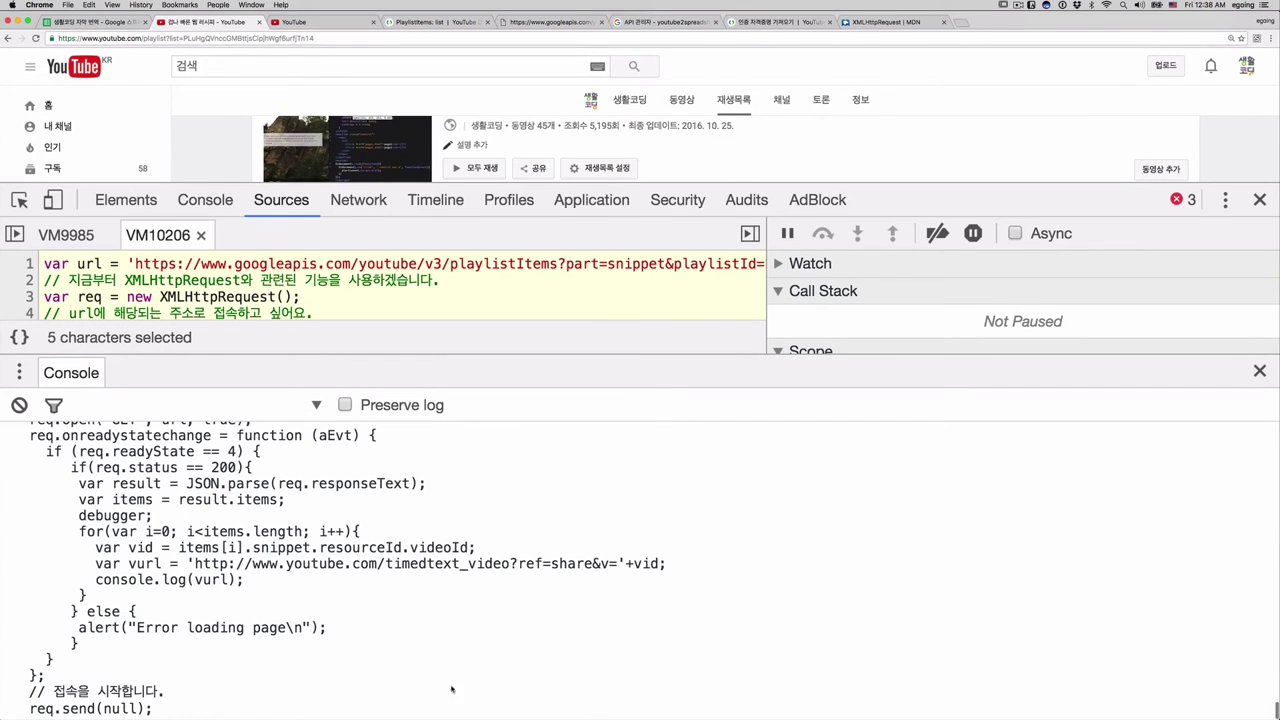
double_click(141, 502)
left_click_drag(294, 519, 30, 519)
key("BackSpace")
key("BackSpace")
Step: Change the log call to console.log(items[i].snippet.title+'\t'+vurl)
left_click(194, 579)
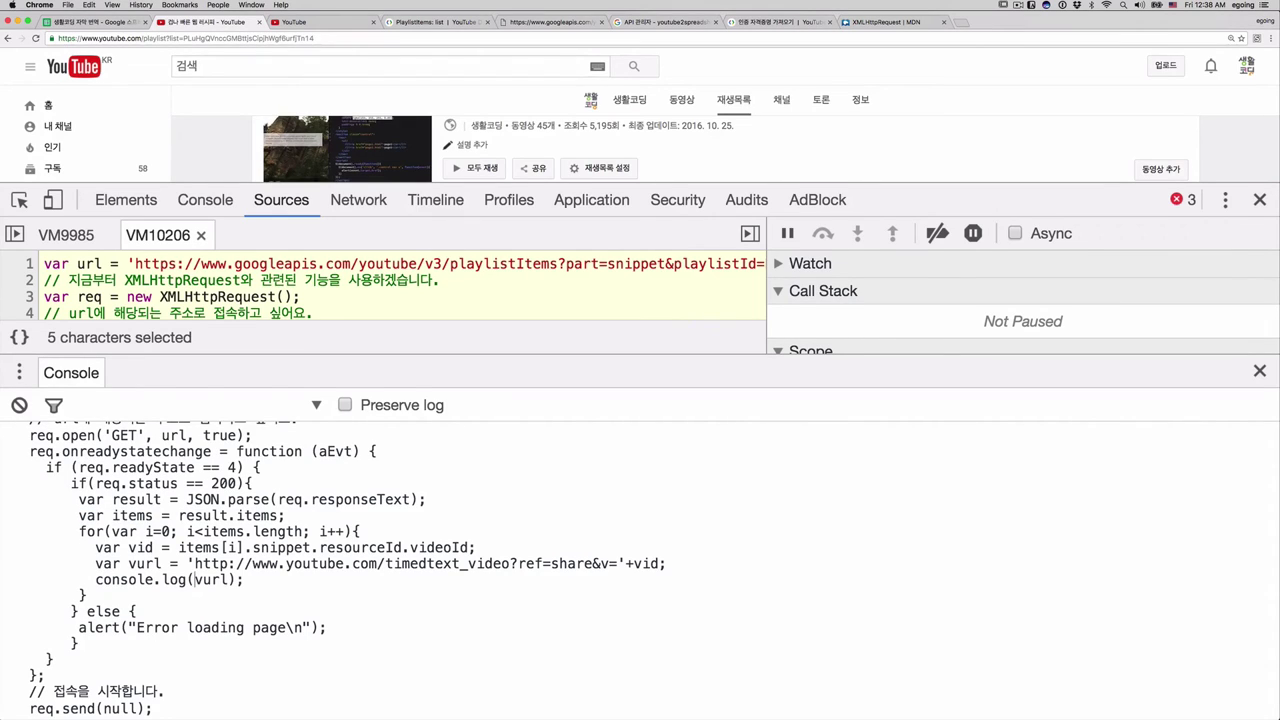
type("i,")
key("BackSpace")
mouse_move(178, 547)
left_mouse_down()
mouse_move(330, 551)
mouse_move(316, 551)
left_mouse_up()
key("ctrl+c")
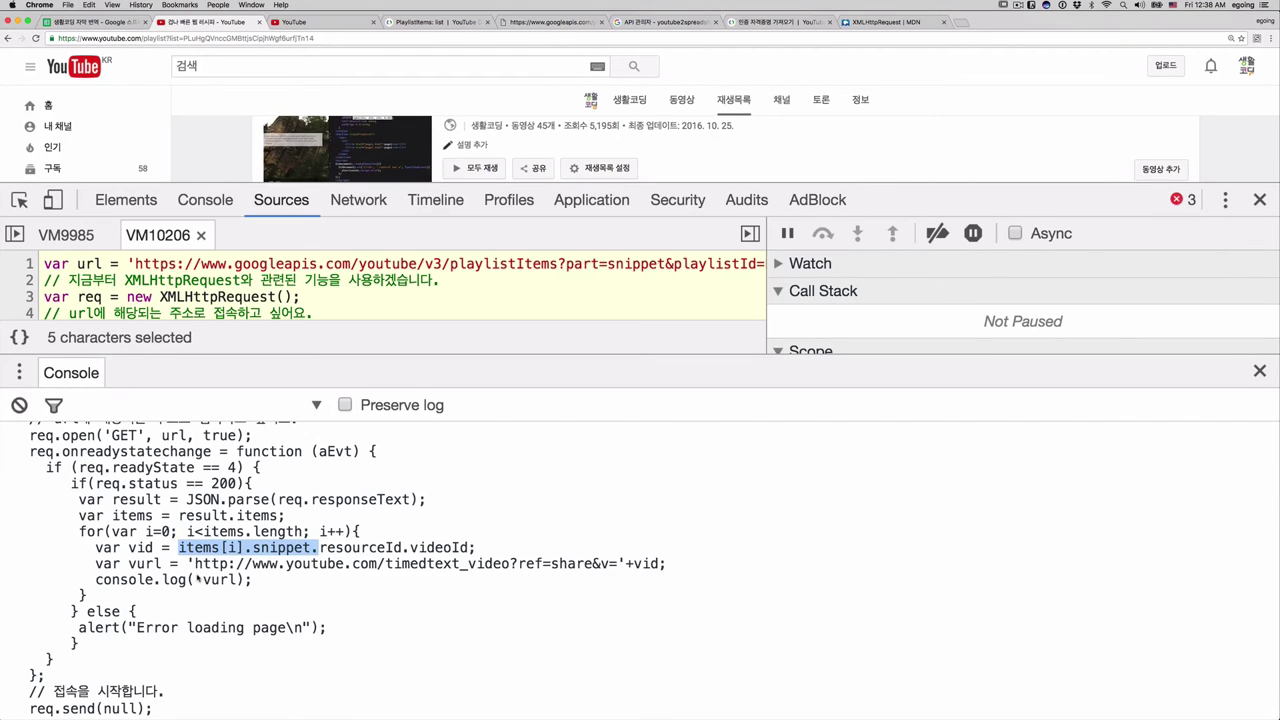
left_click(197, 579)
key("ctrl+v")
type("ti")
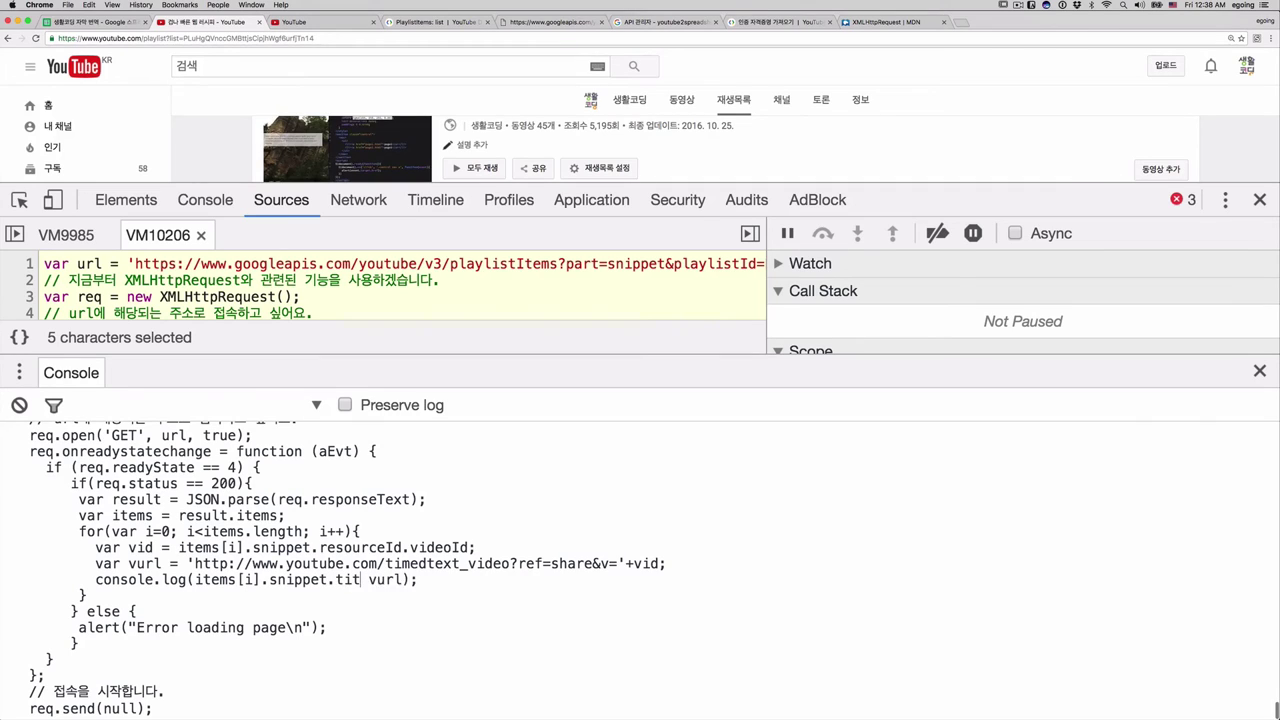
type("tle")
type("+")
type("'\\")
type("t'")
type("+")
Step: Tidy the spacing and tab escape in the log expression, then run the script
key("shift+Right")
key("BackSpace")
key("shift+Left")
key("shift+Left")
key("shift+Left")
key("shift+Left")
key("shift+Left")
key("Left")
key("Right")
key("shift+Right")
key("shift+Right")
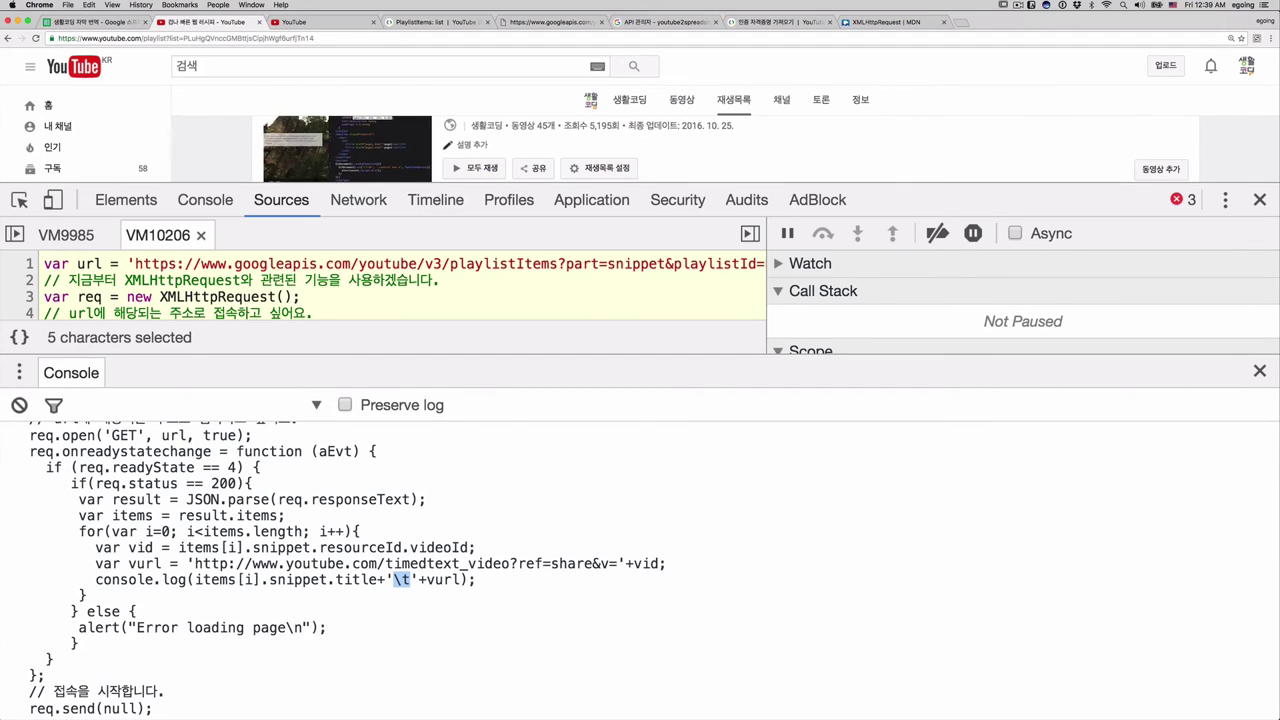
key("BackSpace")
key("shift+Left")
key("shift+Left")
left_click(524, 597)
key("Return")
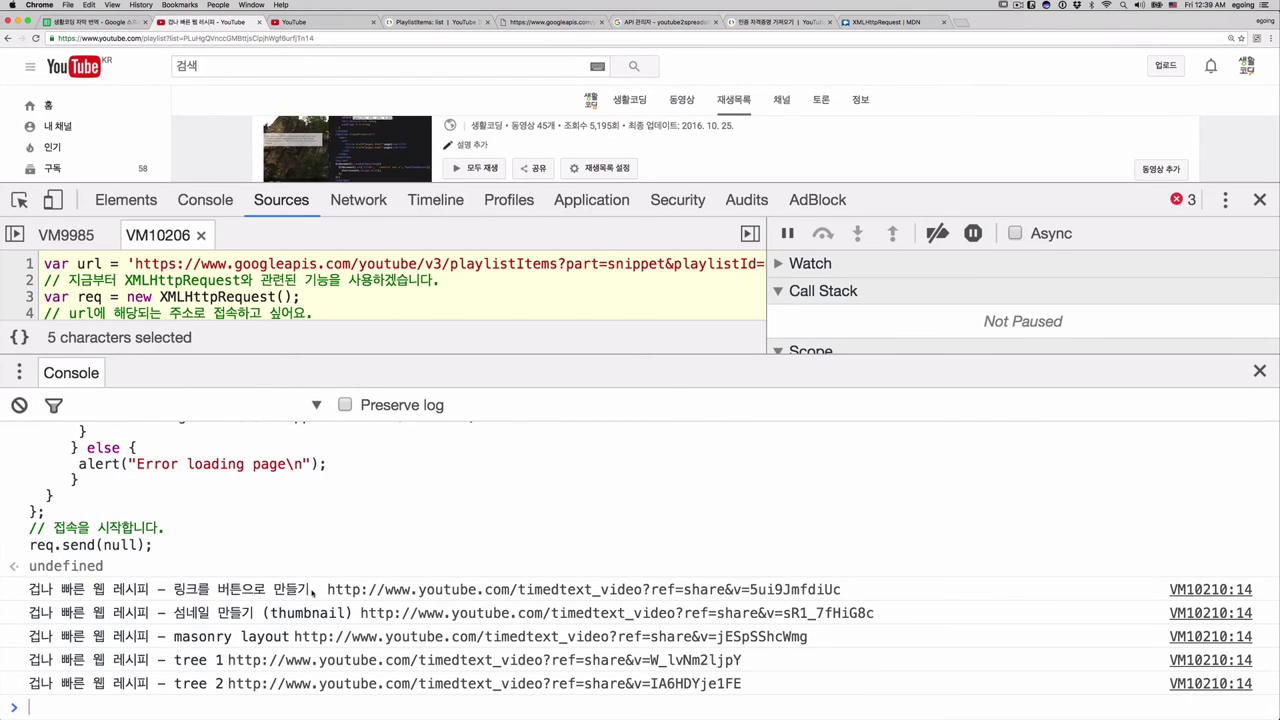
Step: Copy the five logged title and URL lines and bring up the 생활코딩 자막 번역 spreadsheet
left_click_drag(311, 590, 353, 613)
left_click_drag(770, 688, 30, 590)
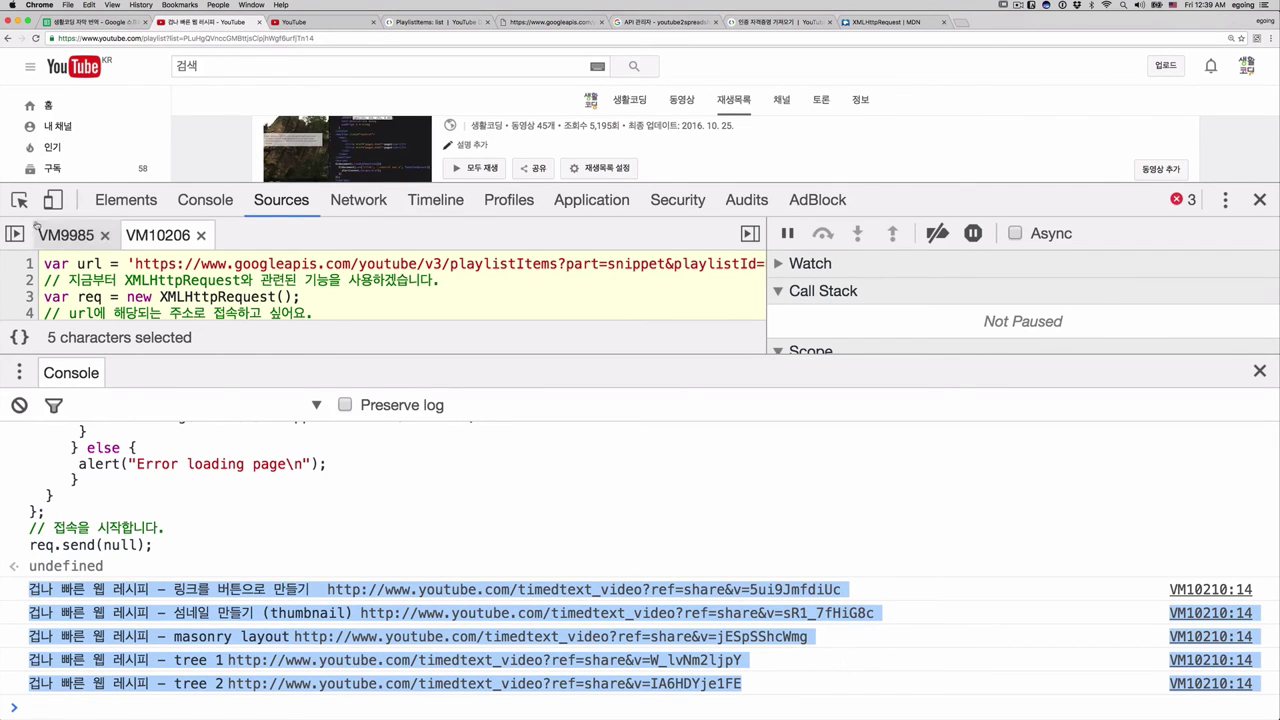
left_click(99, 22)
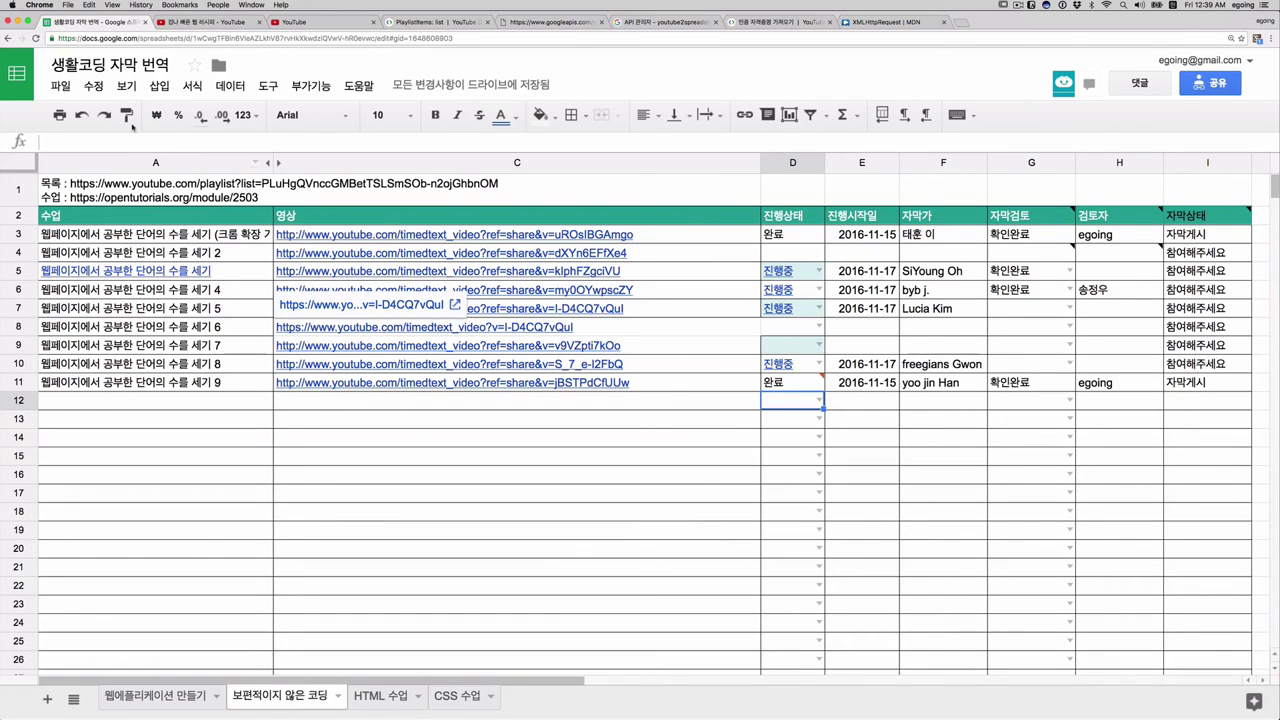
Step: Create a new blank spreadsheet and paste the logged titles and URLs starting at A2
left_click(60, 86)
mouse_move(100, 151)
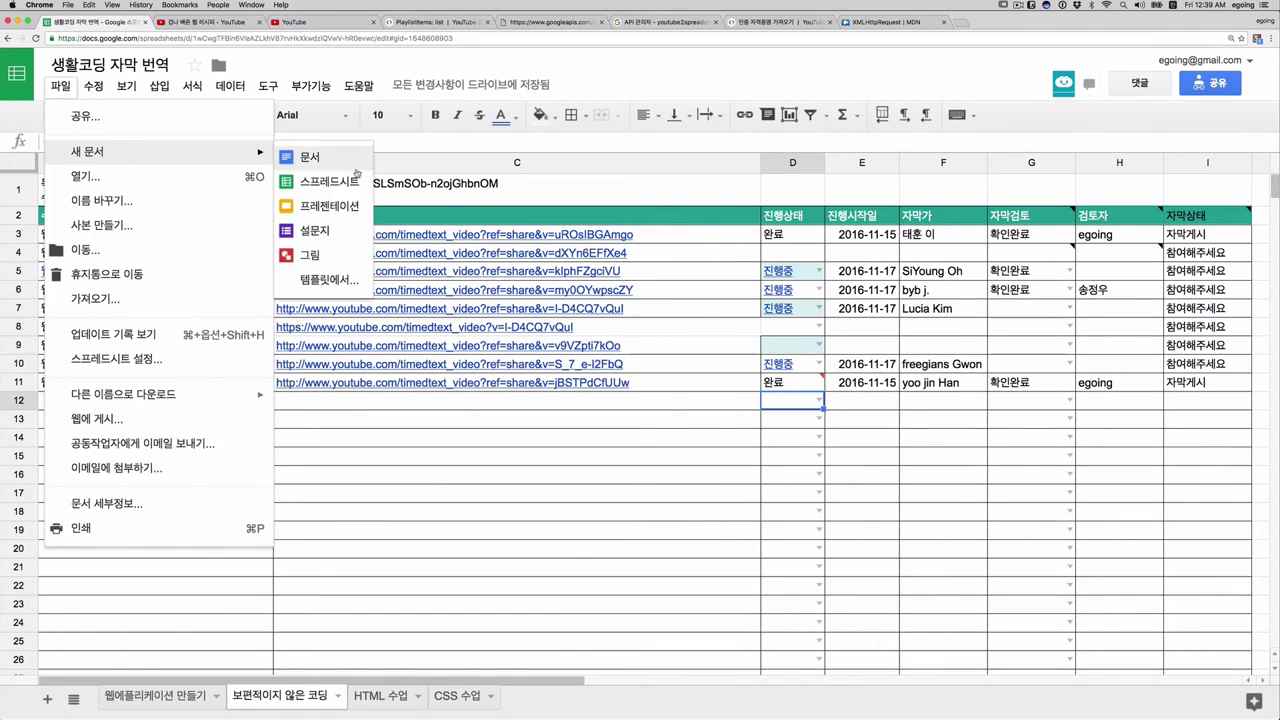
left_click(342, 188)
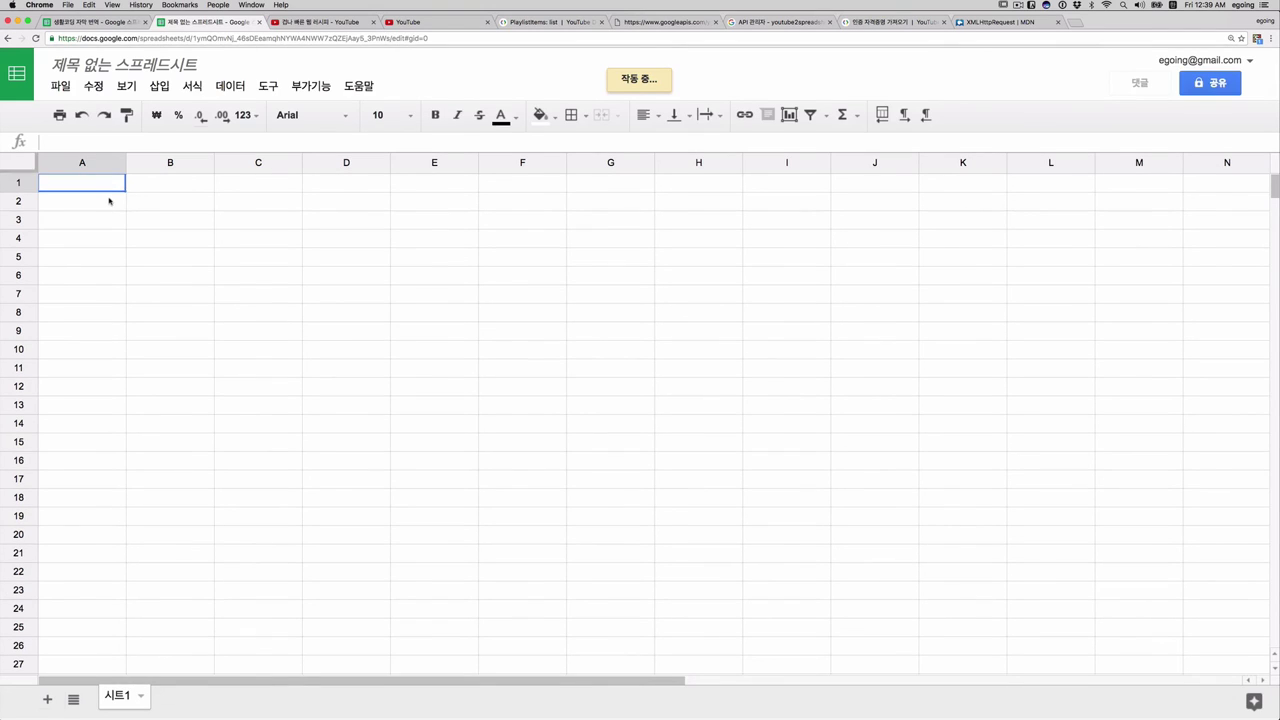
left_click(108, 200)
left_click(105, 186)
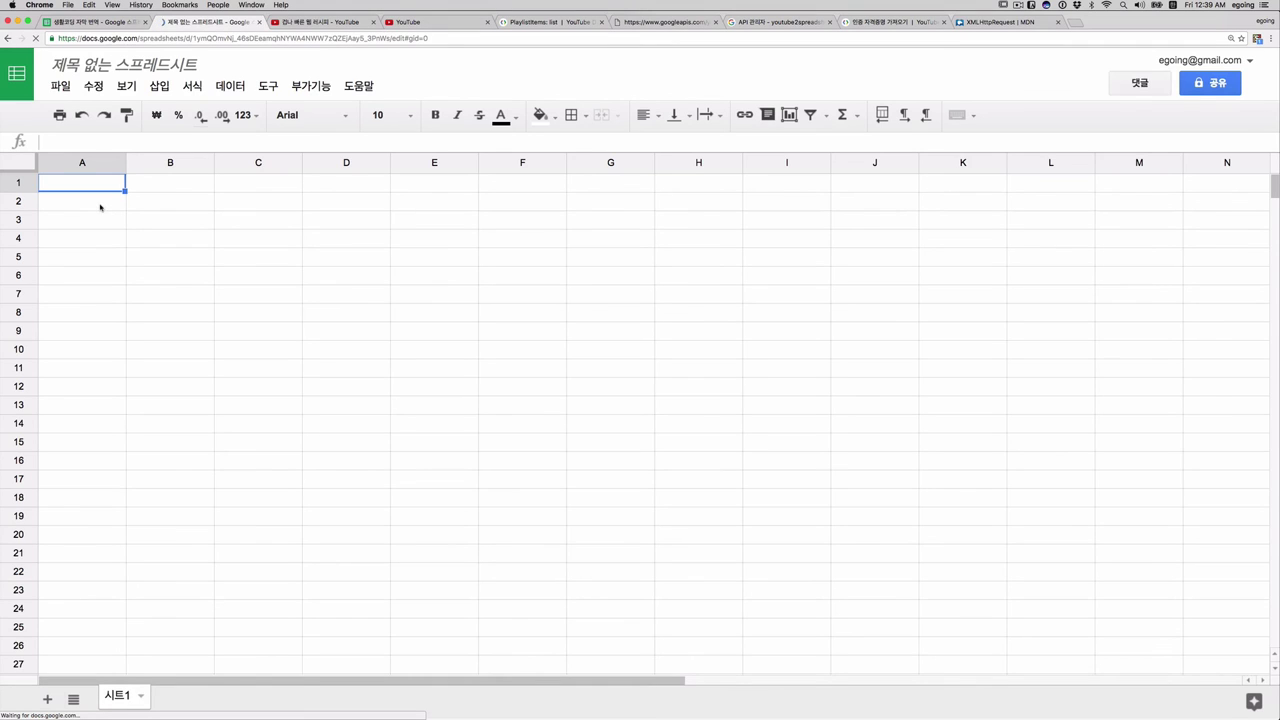
left_click(100, 207)
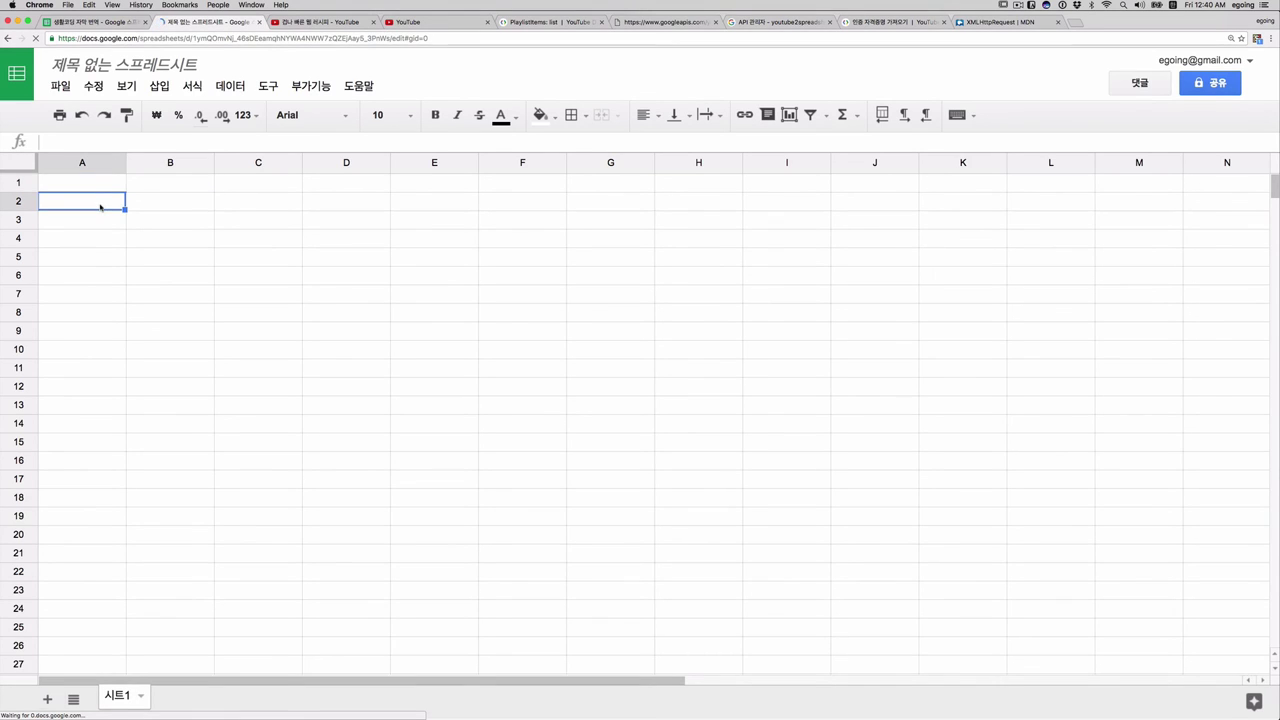
key("super+v")
left_click(180, 318)
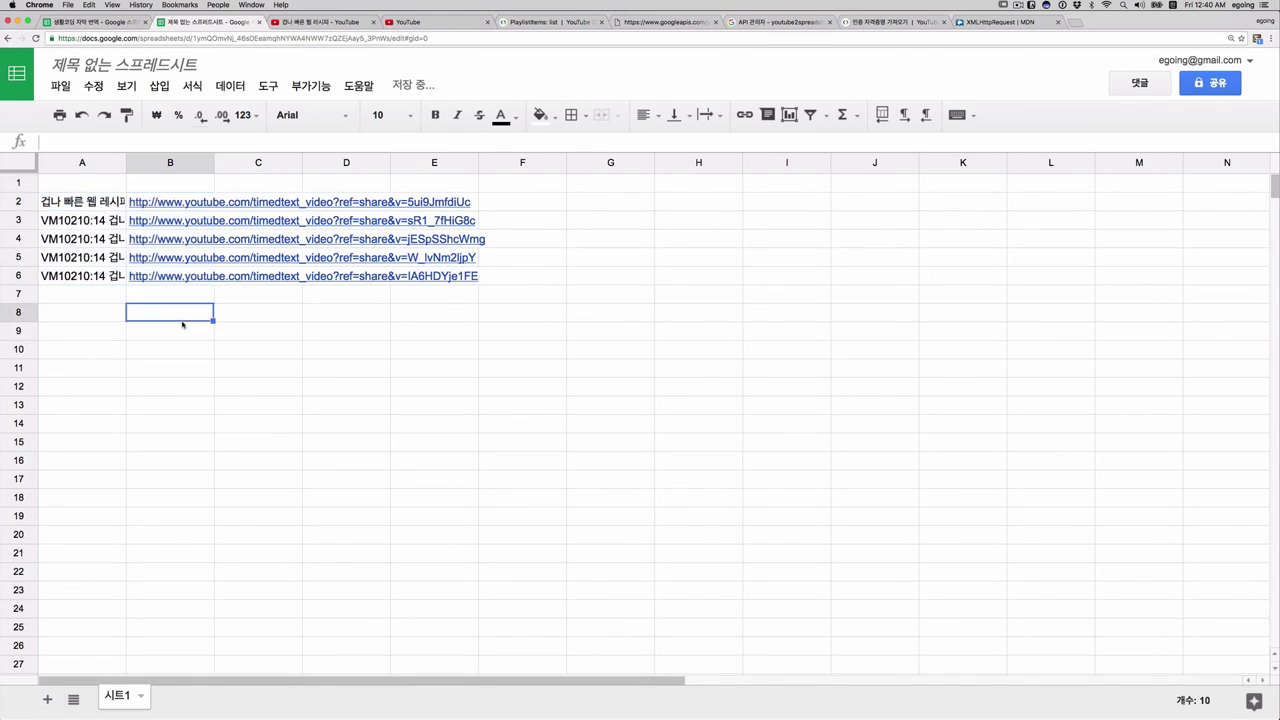
Step: Widen columns A and B to fit the full titles and URLs
left_click_drag(125, 162, 286, 162)
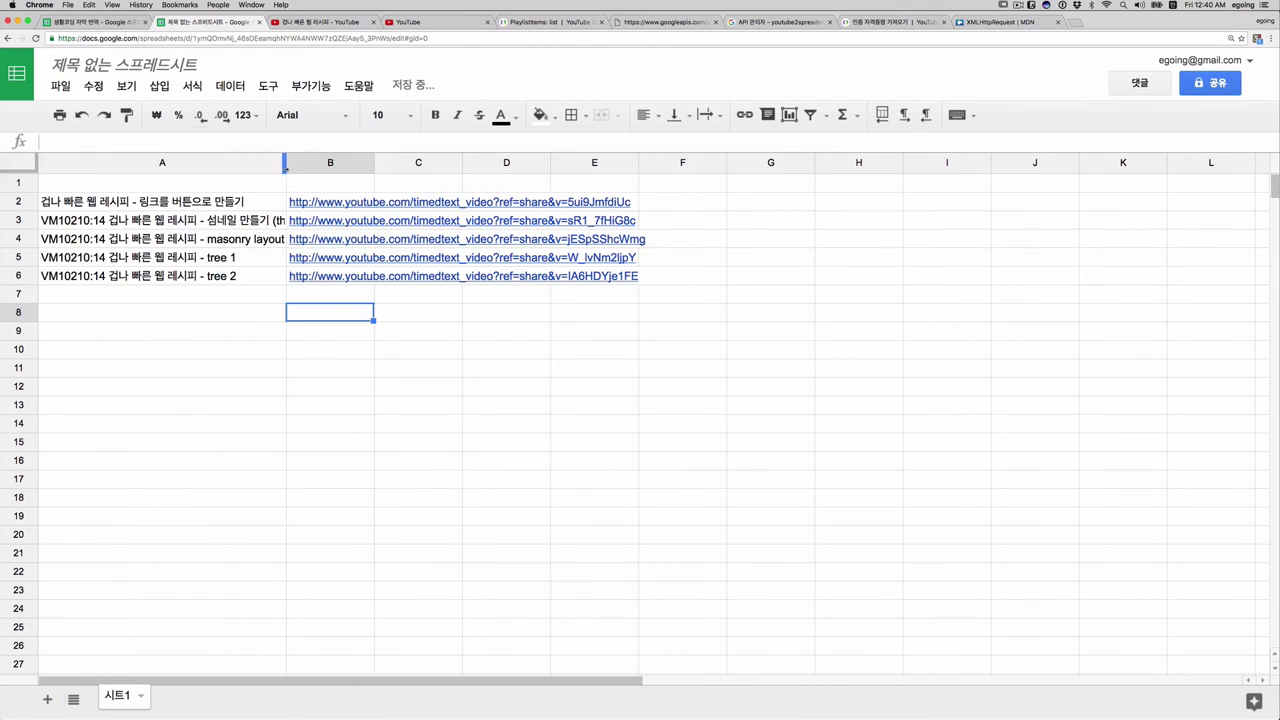
left_click(230, 204)
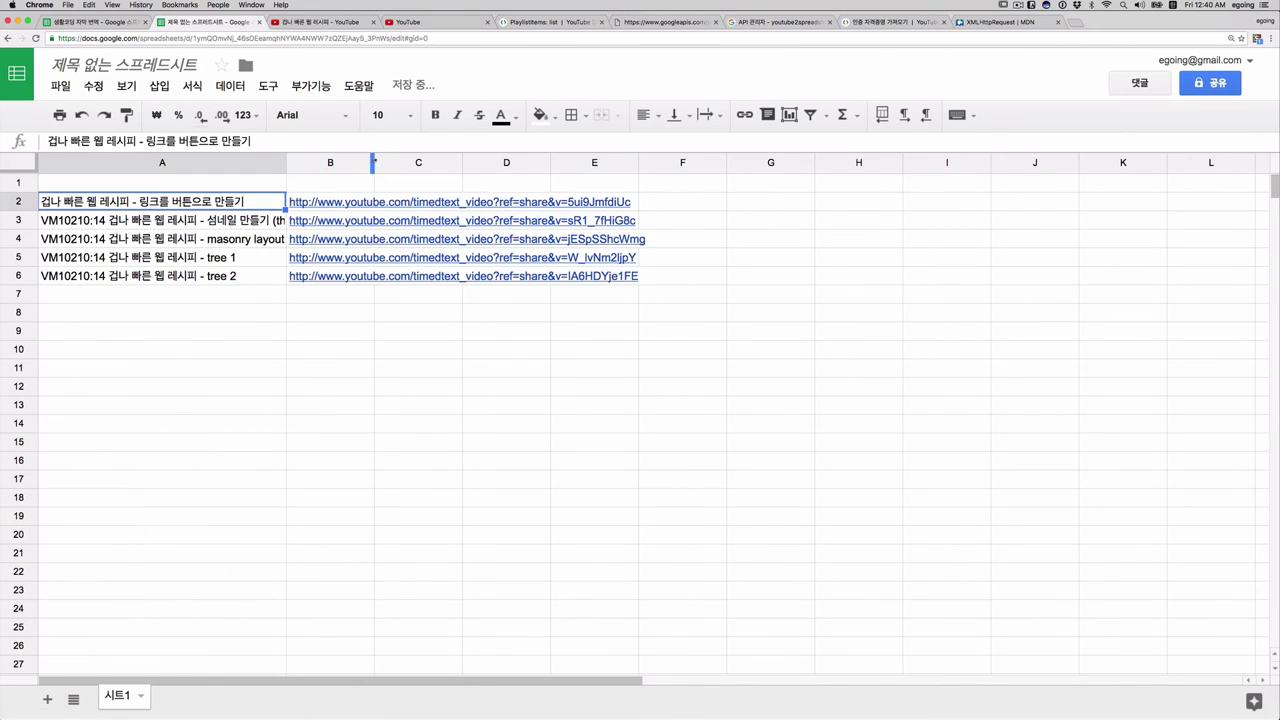
left_click_drag(374, 162, 676, 170)
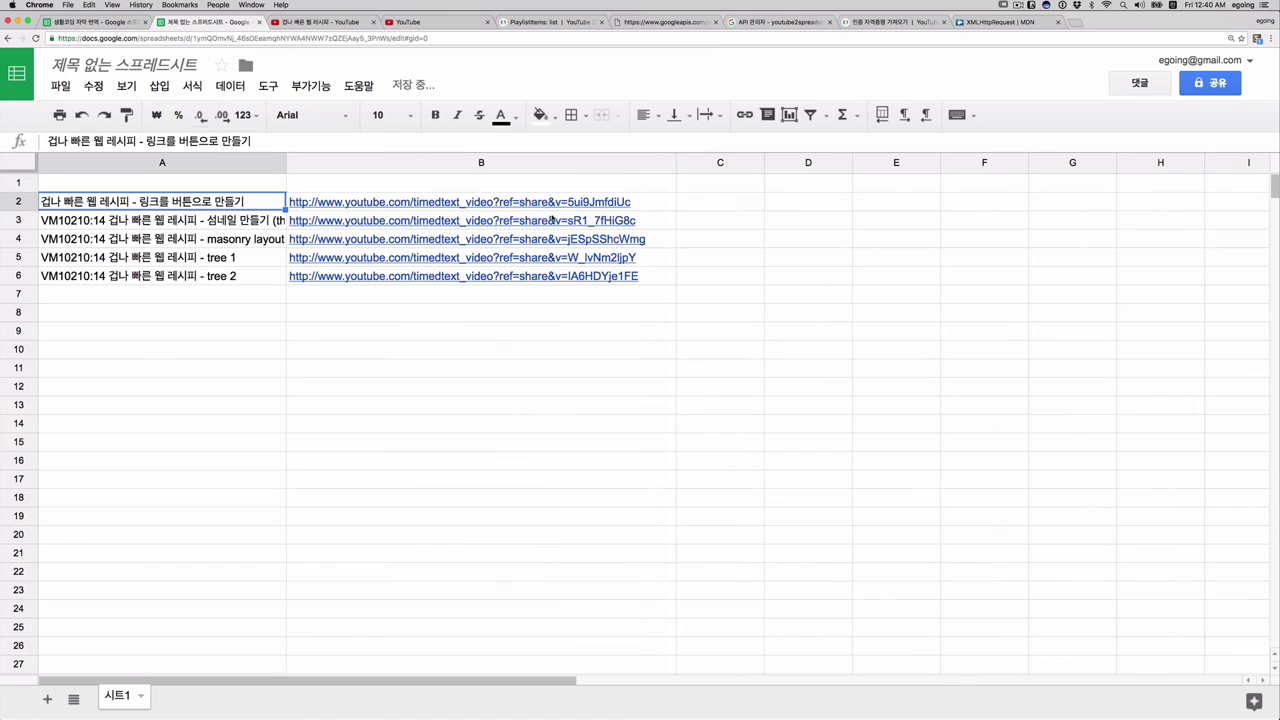
left_click(555, 203)
left_click(566, 238)
left_click(563, 278)
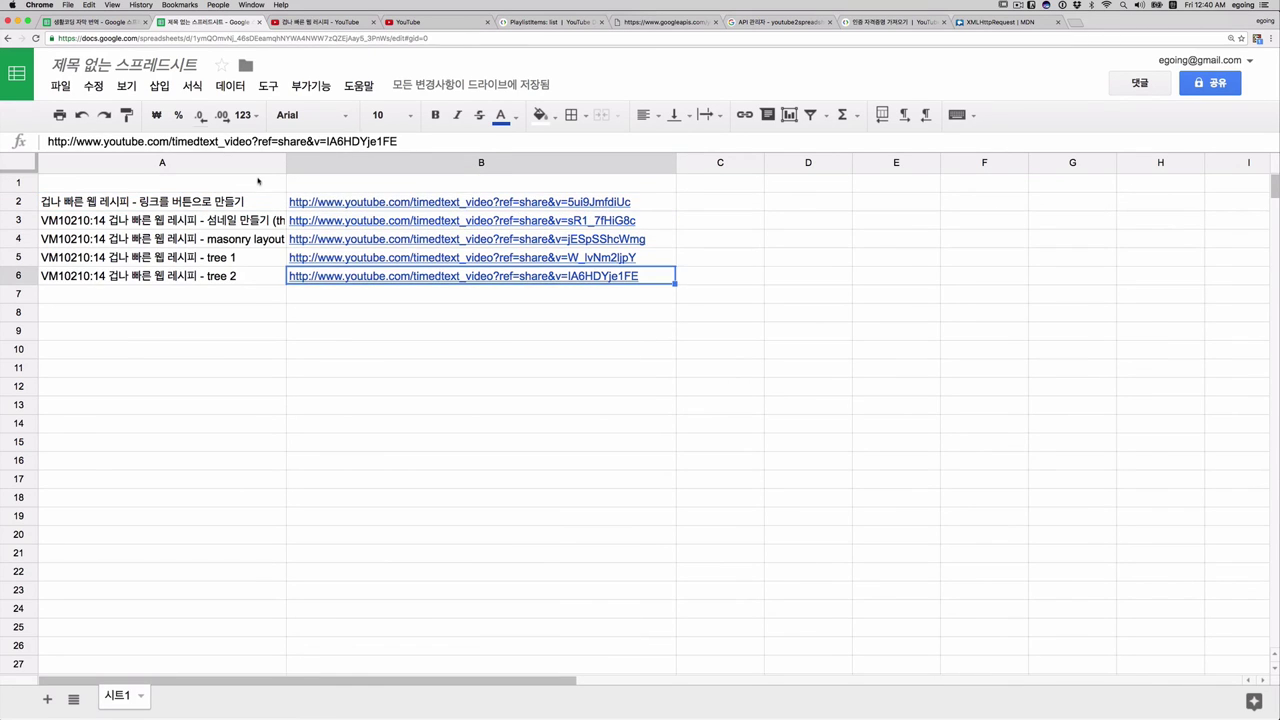
Step: Enter headers 제목 in A1 and 자막 URL in B1, then select the data rows A2:B7
left_click(251, 183)
type("제")
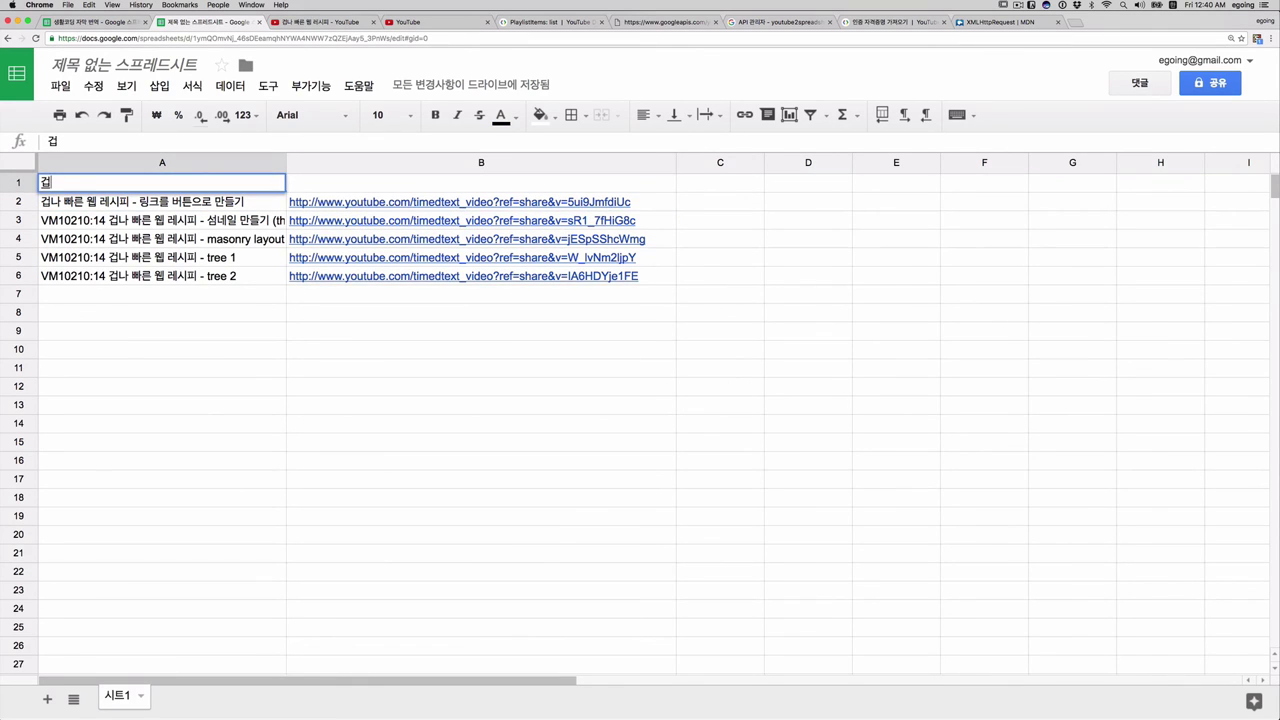
type("목")
key("Tab")
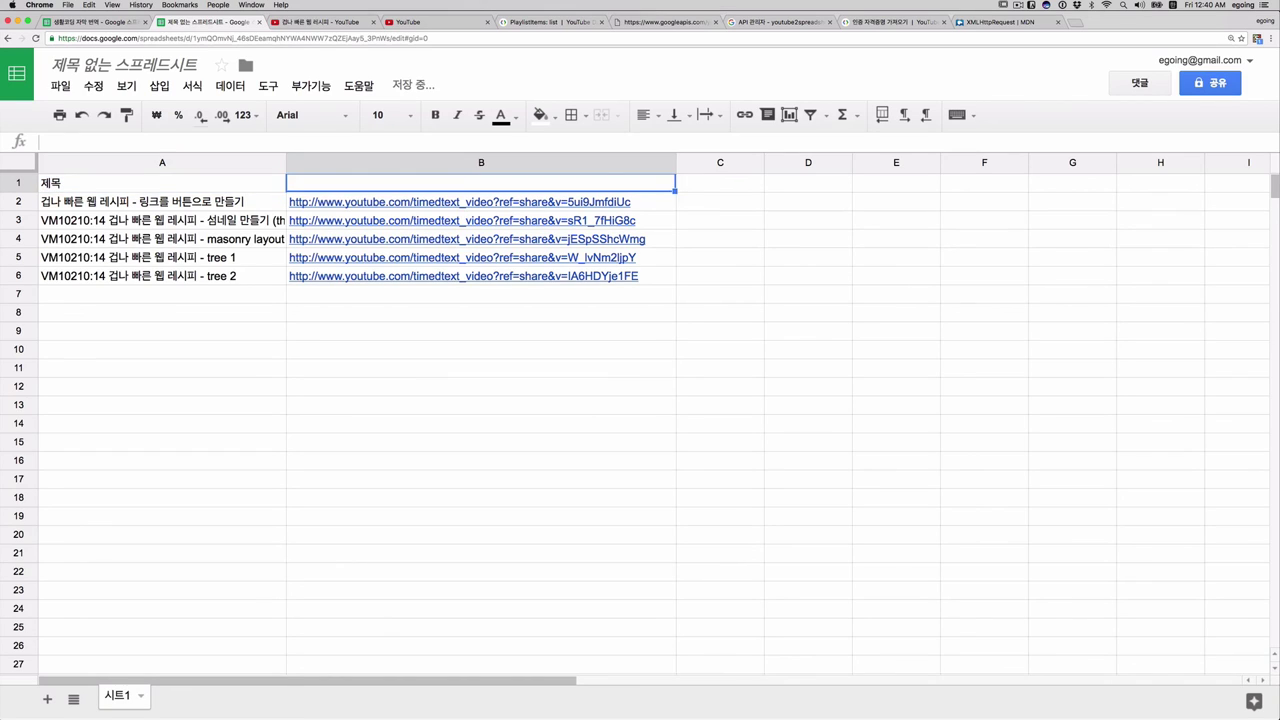
type("UR")
key("BackSpace")
key("BackSpace")
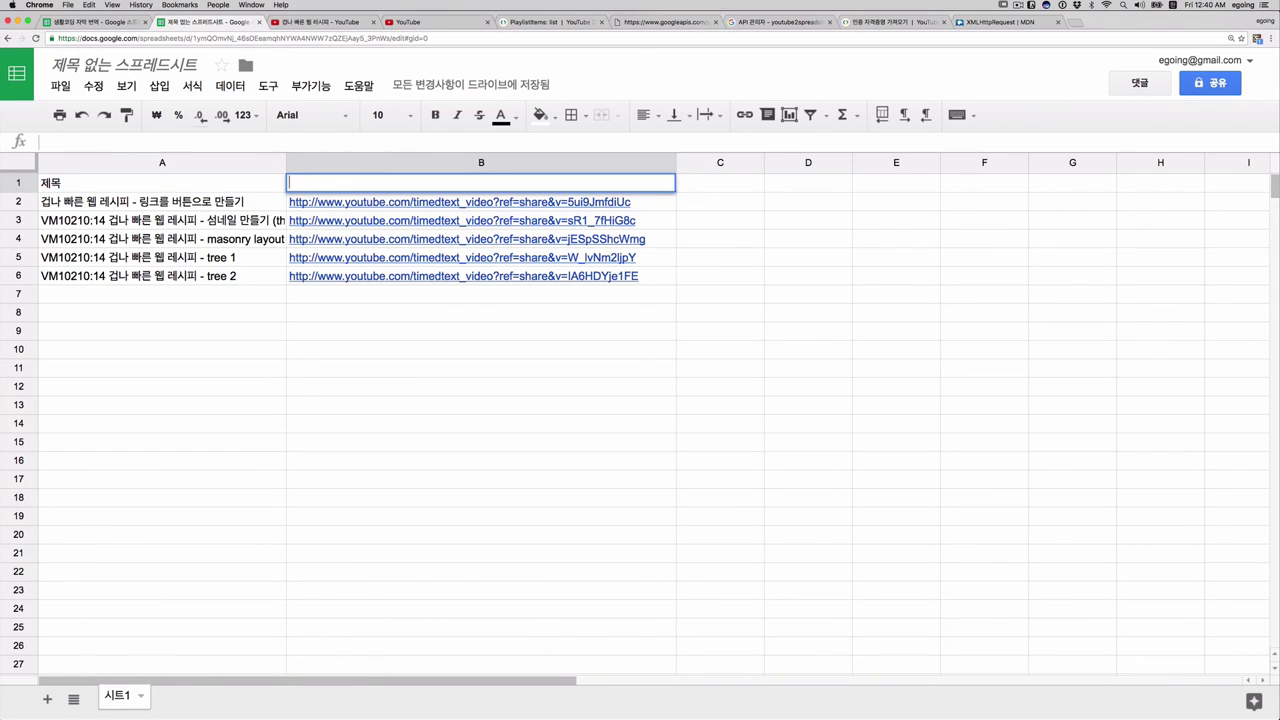
type("ㅂ")
key("BackSpace")
type("자막")
type(" URL")
key("Return")
key("Down")
key("Down")
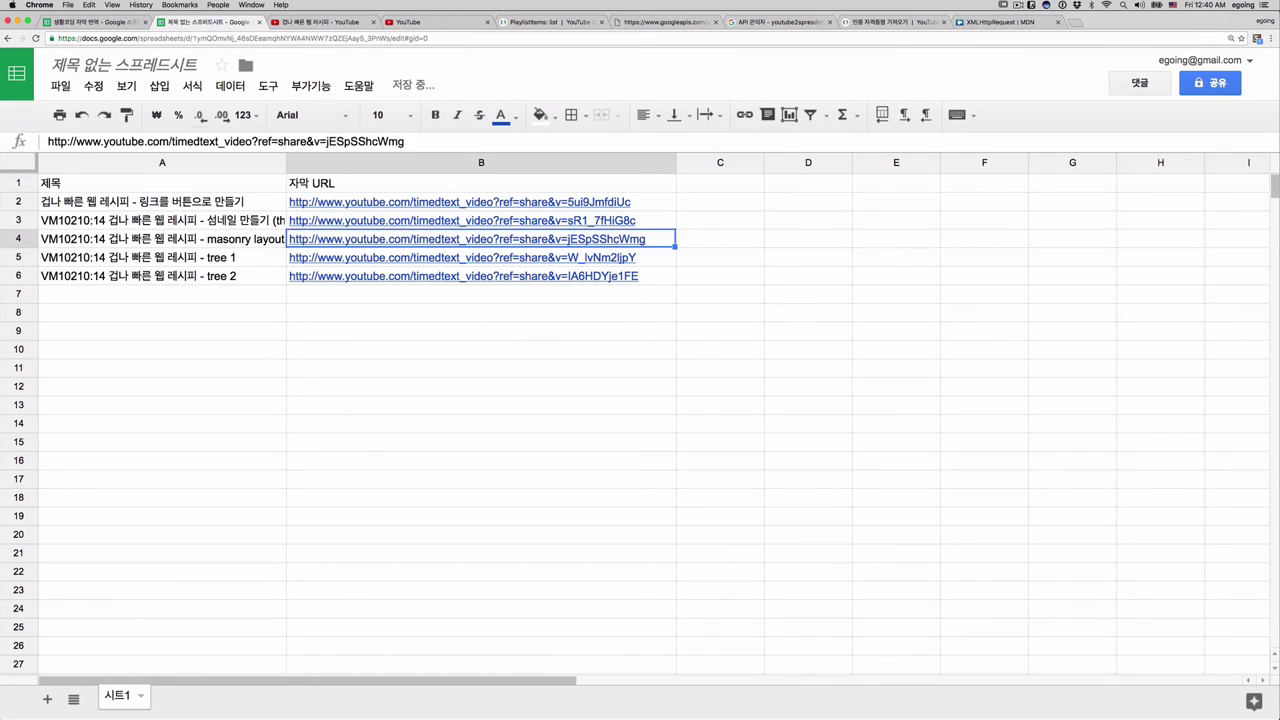
key("Down")
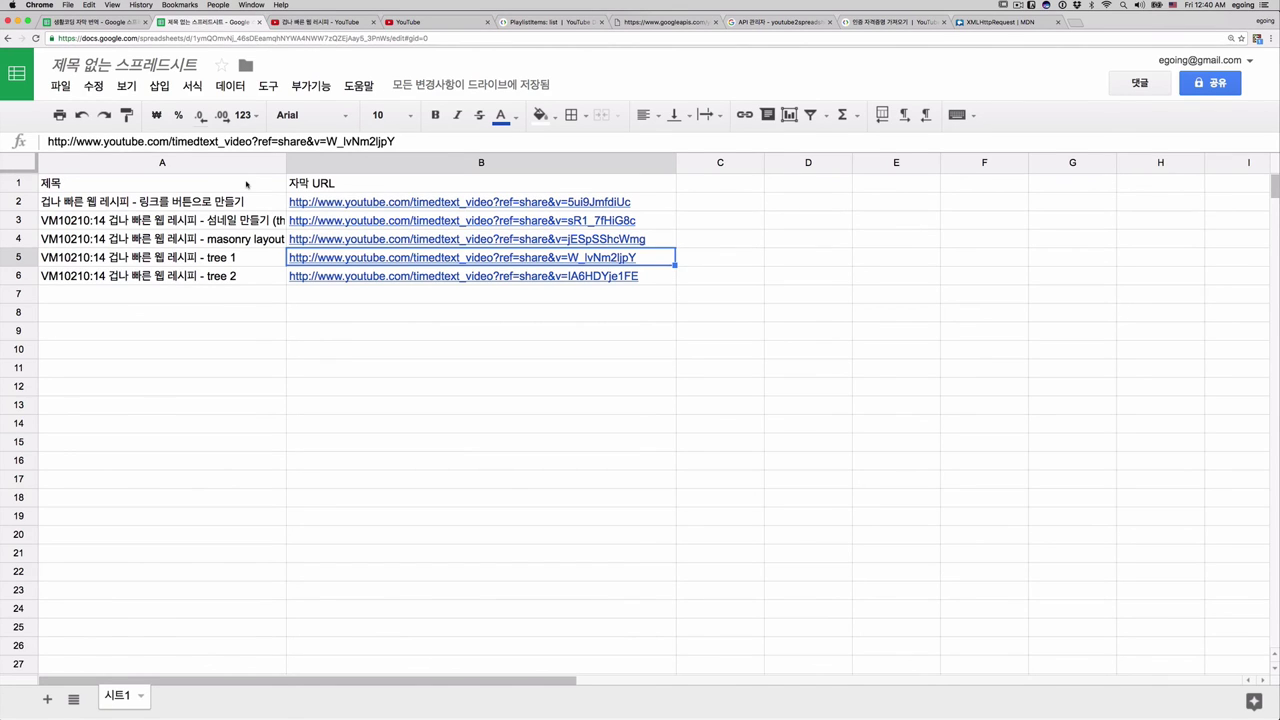
left_click_drag(266, 204, 556, 300)
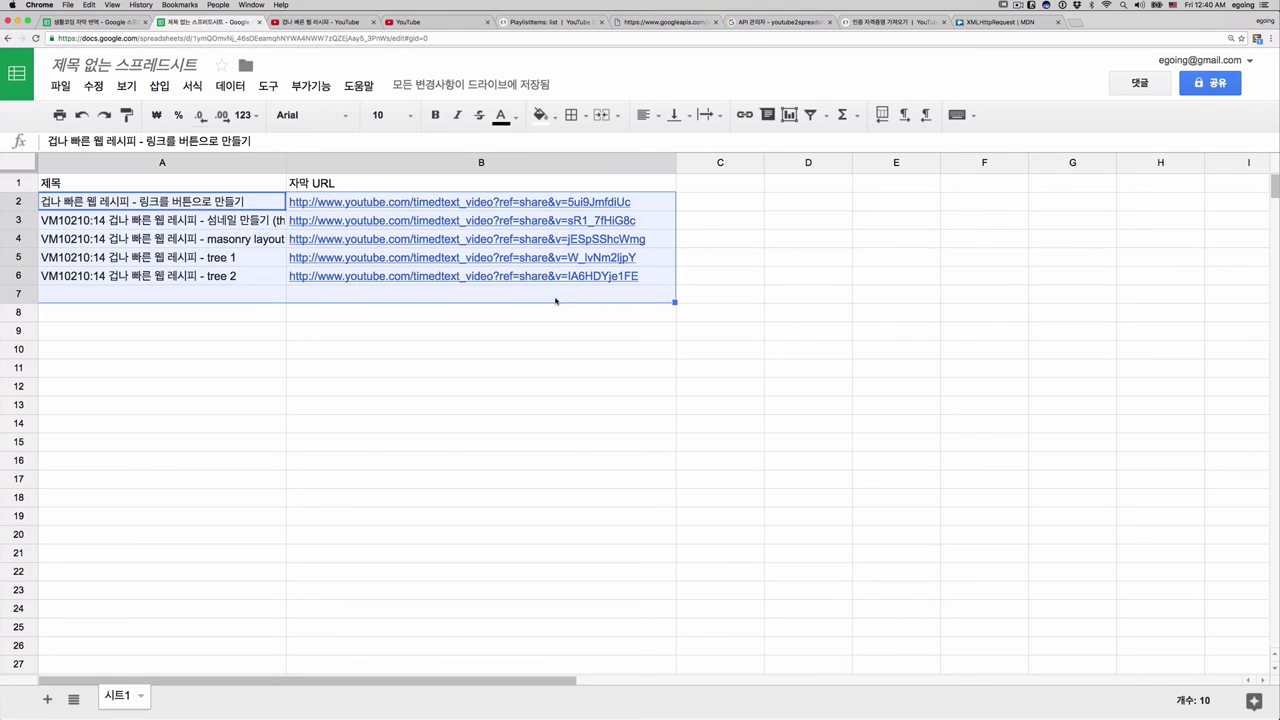
left_click(322, 22)
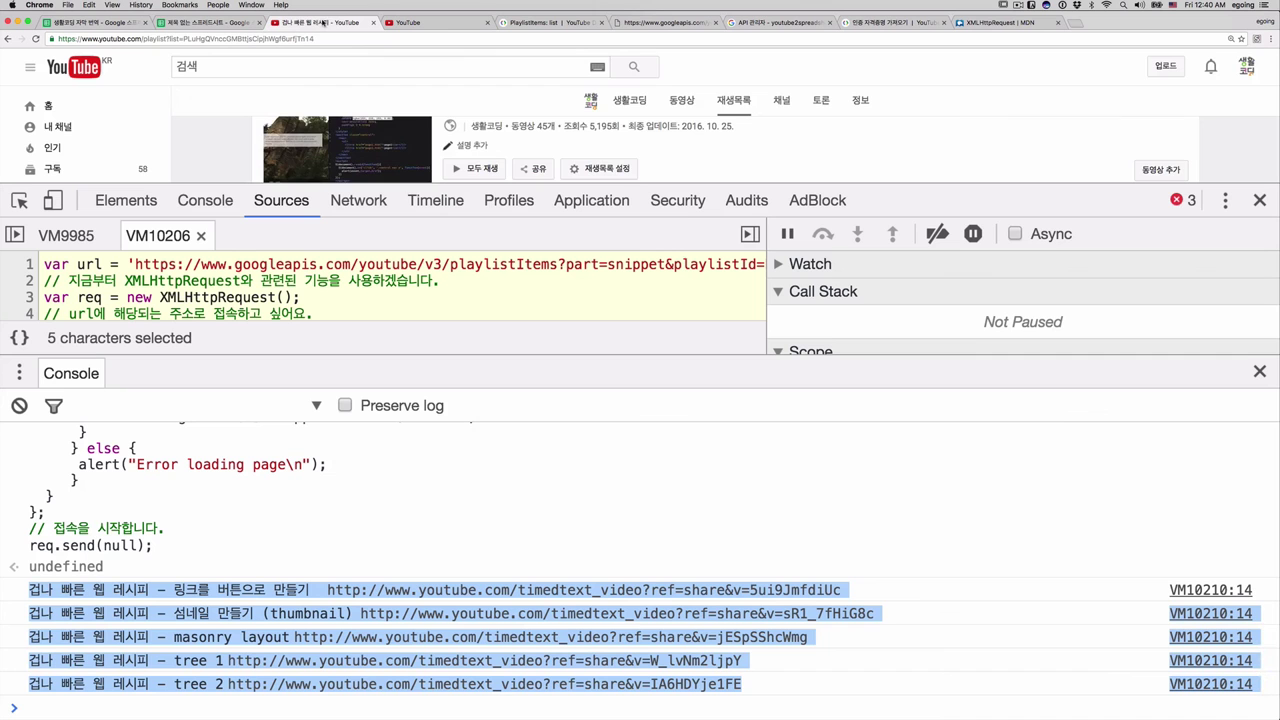